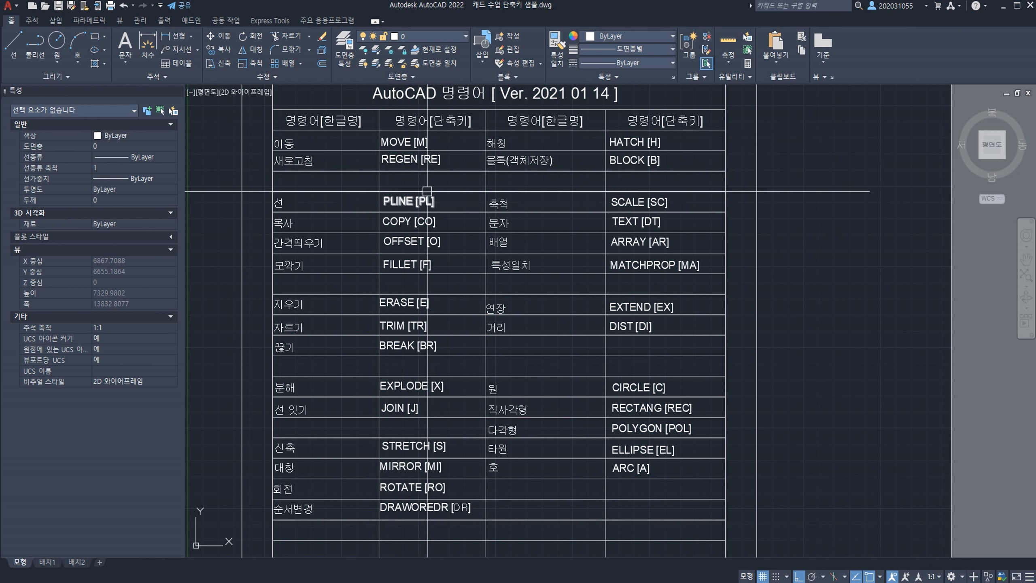
Step: Examine the upper part of the AutoCAD command table and the PLINE and LINE notes above it
{"action": "type", "text": "M"}
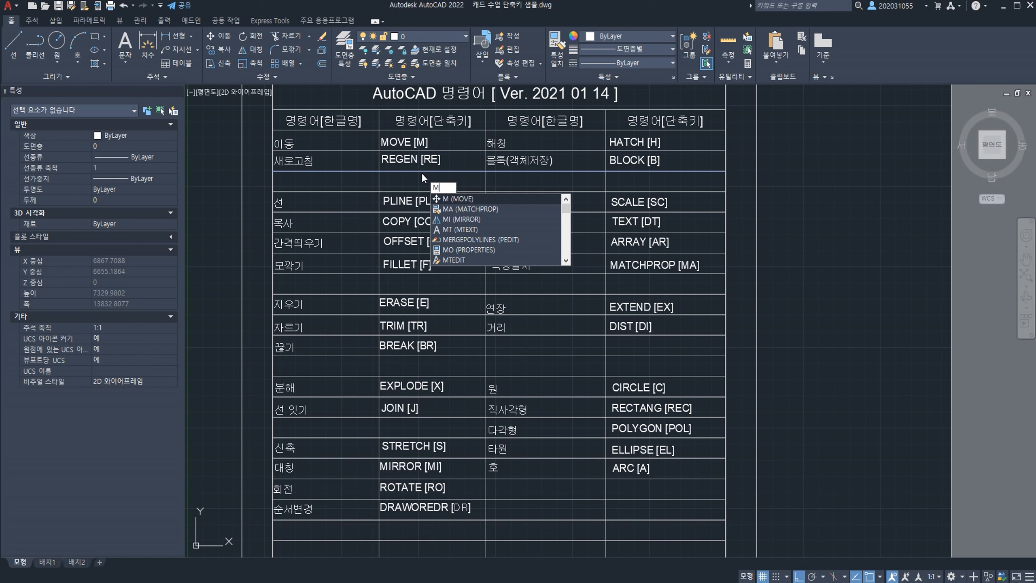
{"action": "key", "text": "Escape"}
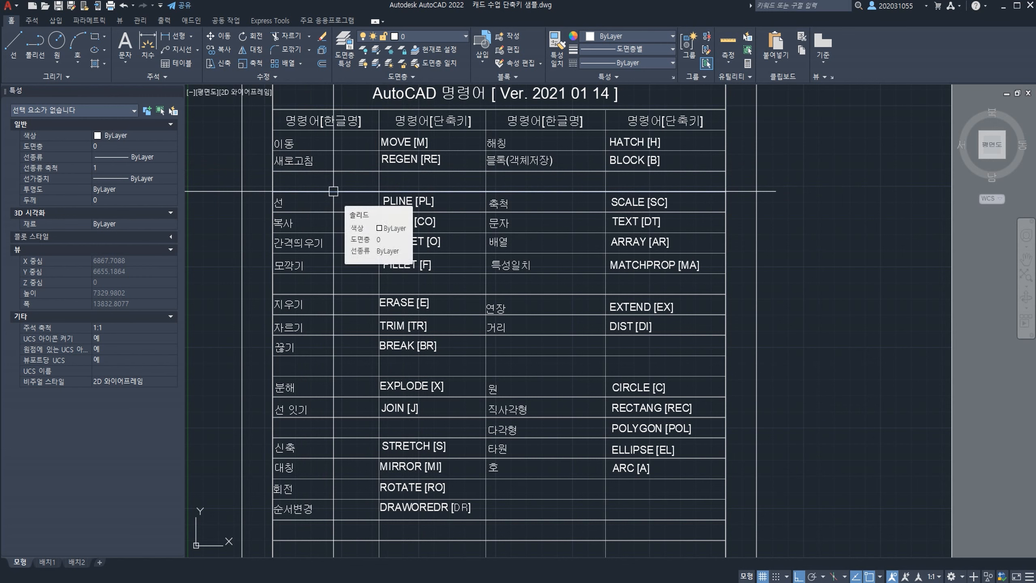
{"action": "mouse_move", "coordinate": [345, 219]}
{"action": "middle_mouse_down"}
{"action": "mouse_move", "coordinate": [328, 194]}
{"action": "mouse_move", "coordinate": [356, 204]}
{"action": "middle_mouse_up"}
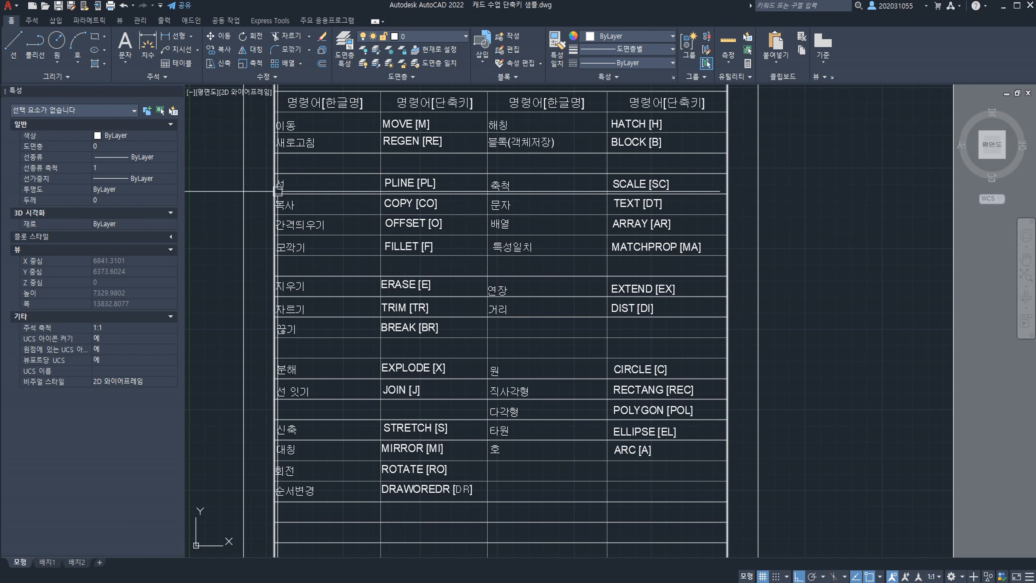
{"action": "middle_click_drag", "start_coordinate": [382, 183], "coordinate": [374, 361]}
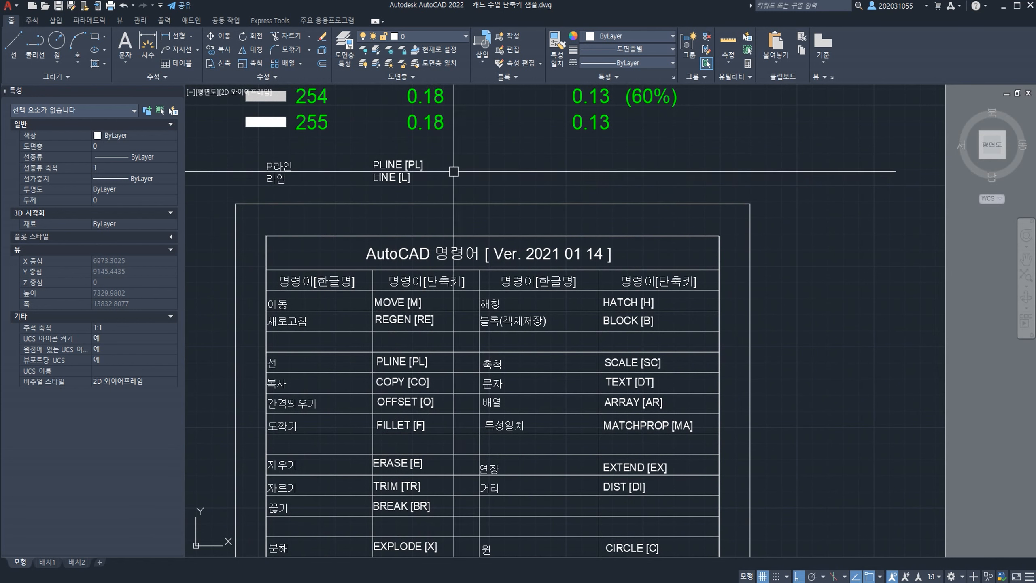
{"action": "left_click", "coordinate": [453, 171]}
{"action": "left_click", "coordinate": [203, 156]}
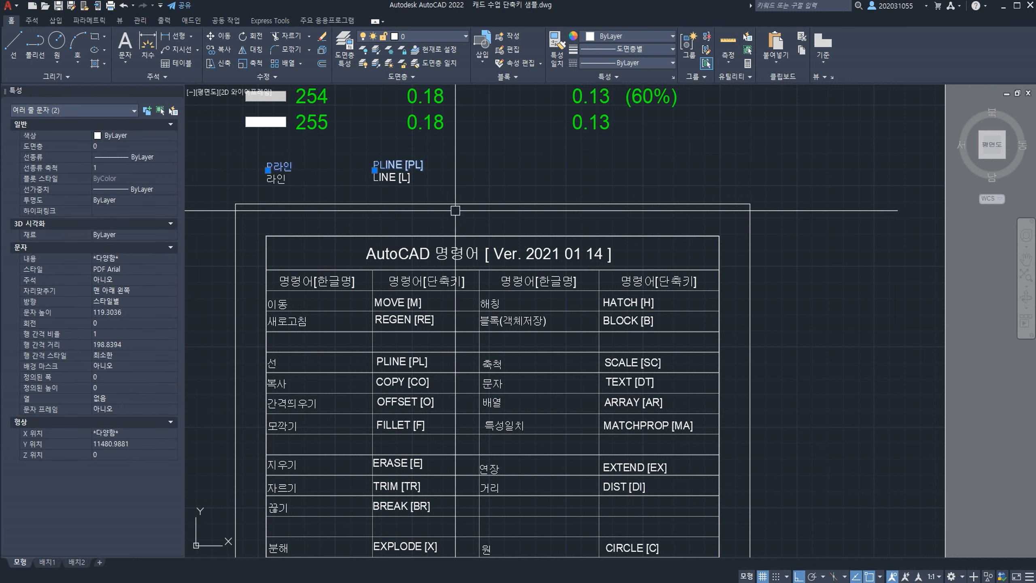
{"action": "key", "text": "Escape"}
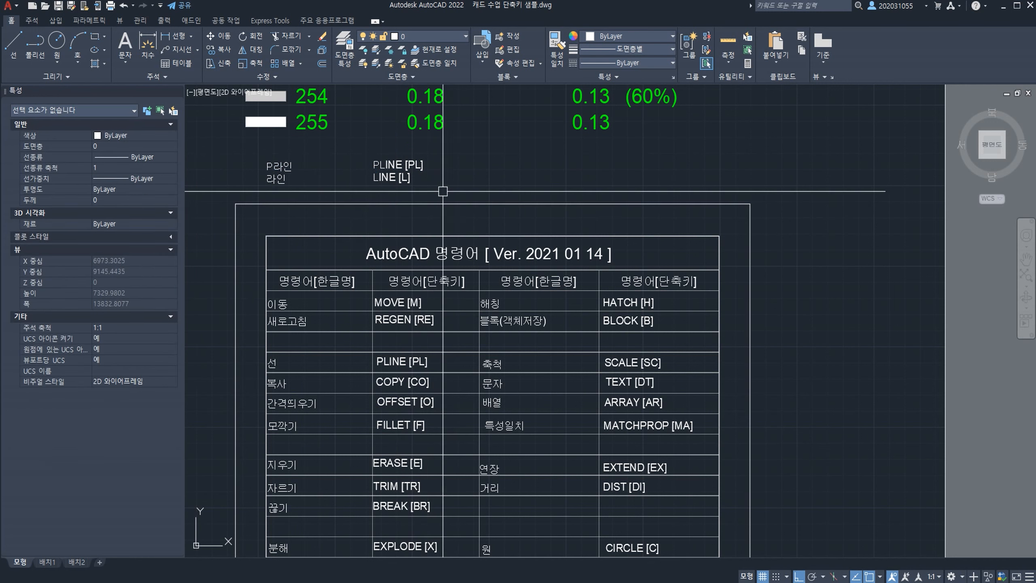
{"action": "middle_click_drag", "start_coordinate": [458, 284], "coordinate": [444, 207]}
{"action": "middle_click_drag", "start_coordinate": [419, 299], "coordinate": [436, 317]}
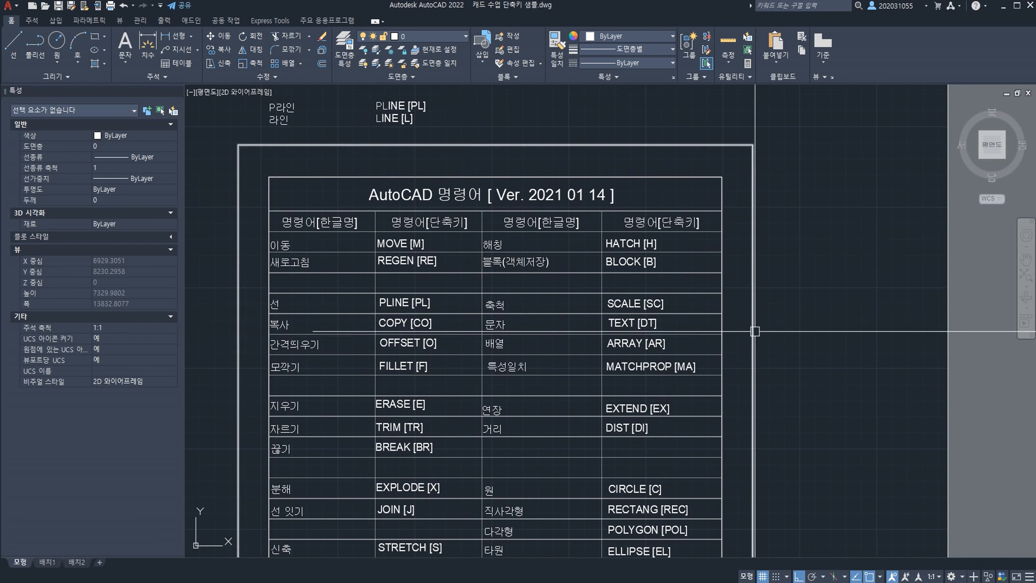
{"action": "middle_click_drag", "start_coordinate": [329, 303], "coordinate": [343, 234]}
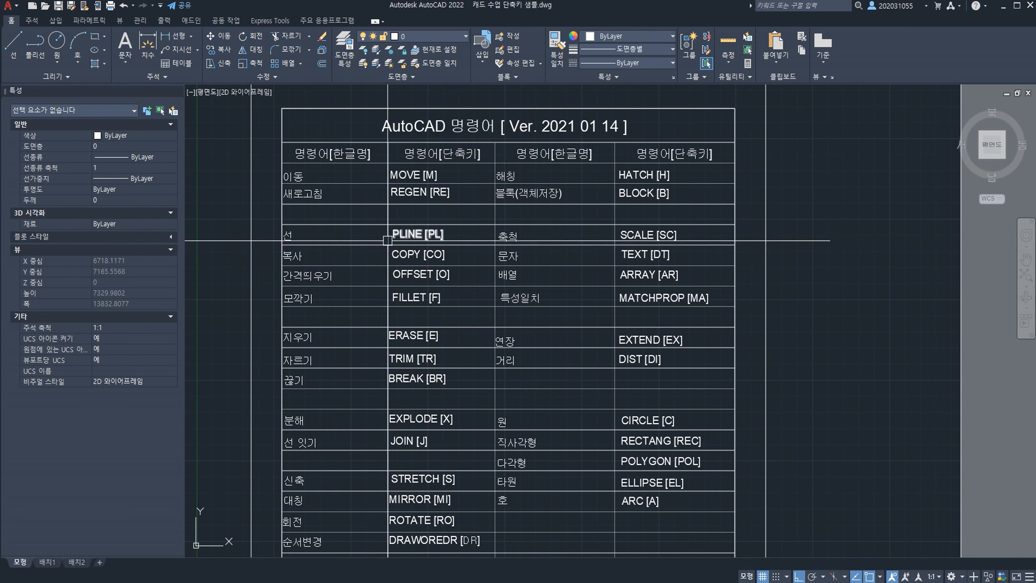
Step: Read through the shortcut table from the PLINE row down to DRAWORDER, selecting the ERASE row's texts along the way
{"action": "scroll", "coordinate": [261, 257], "scroll_direction": "up", "scroll_amount": 3}
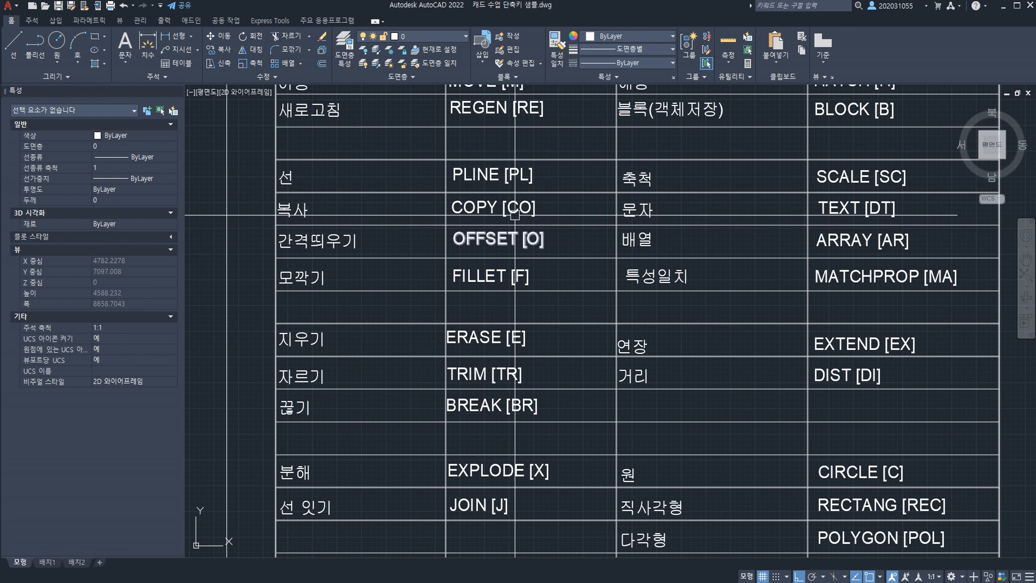
{"action": "middle_click_drag", "start_coordinate": [303, 246], "coordinate": [271, 281]}
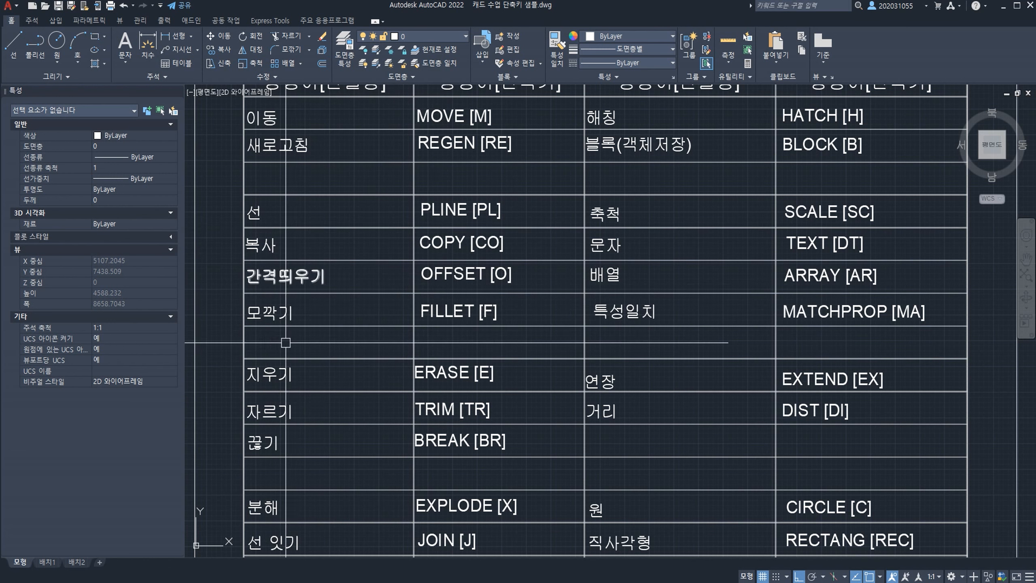
{"action": "middle_click_drag", "start_coordinate": [309, 342], "coordinate": [352, 326]}
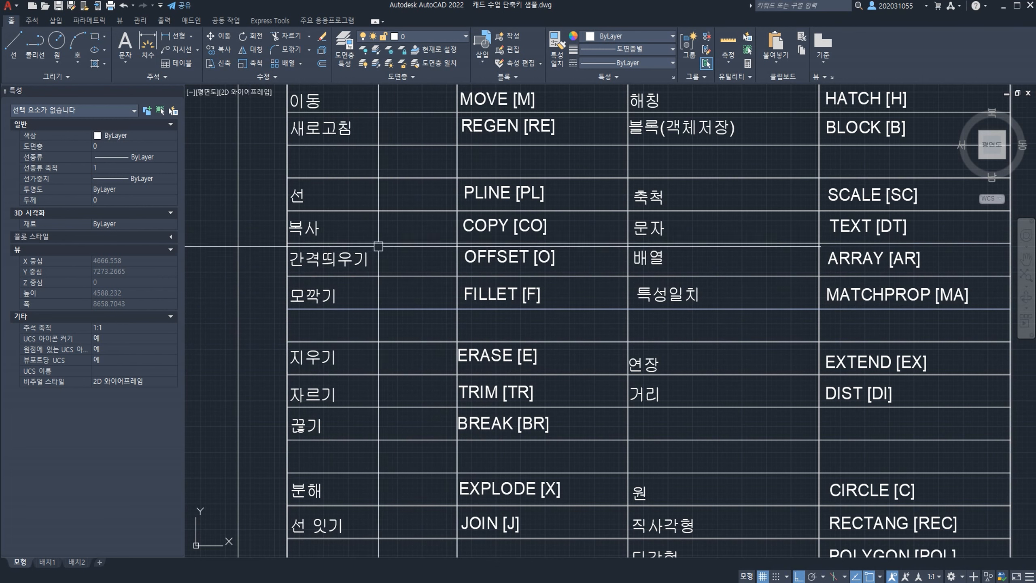
{"action": "mouse_move", "coordinate": [432, 326]}
{"action": "middle_mouse_down"}
{"action": "mouse_move", "coordinate": [414, 278]}
{"action": "mouse_move", "coordinate": [359, 287]}
{"action": "mouse_move", "coordinate": [416, 301]}
{"action": "middle_mouse_up"}
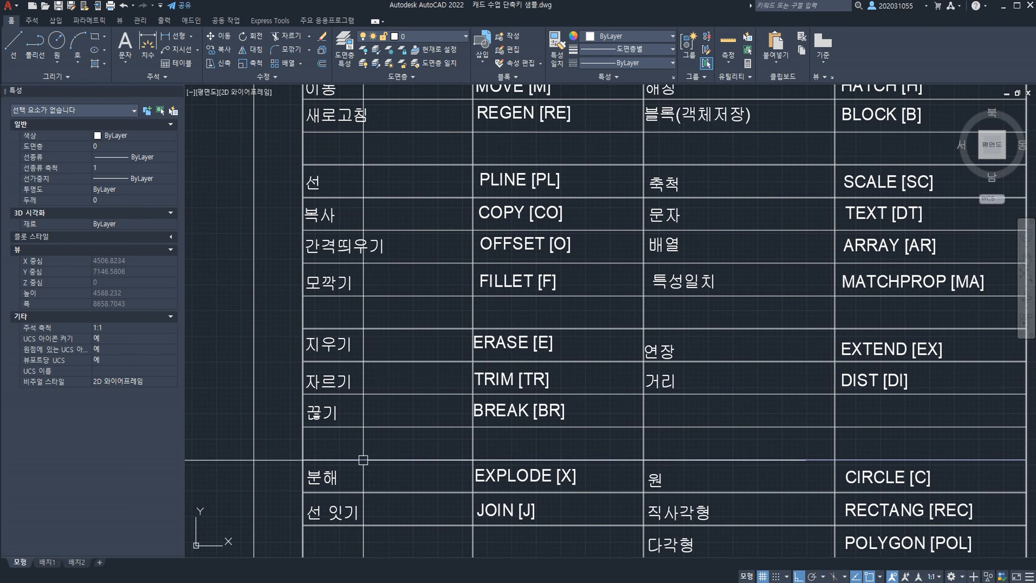
{"action": "middle_click_drag", "start_coordinate": [389, 456], "coordinate": [398, 423]}
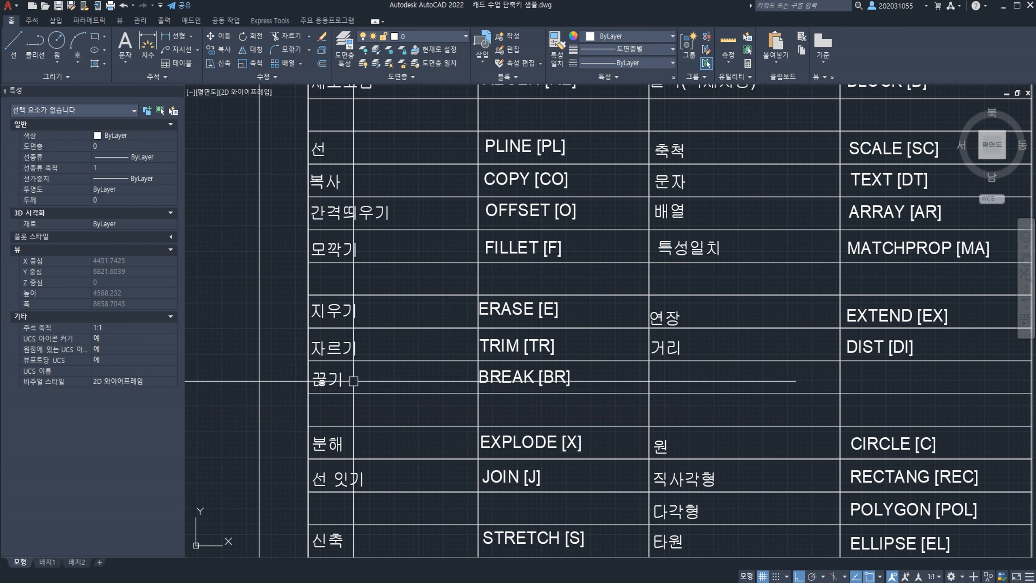
{"action": "middle_click_drag", "start_coordinate": [434, 345], "coordinate": [433, 315]}
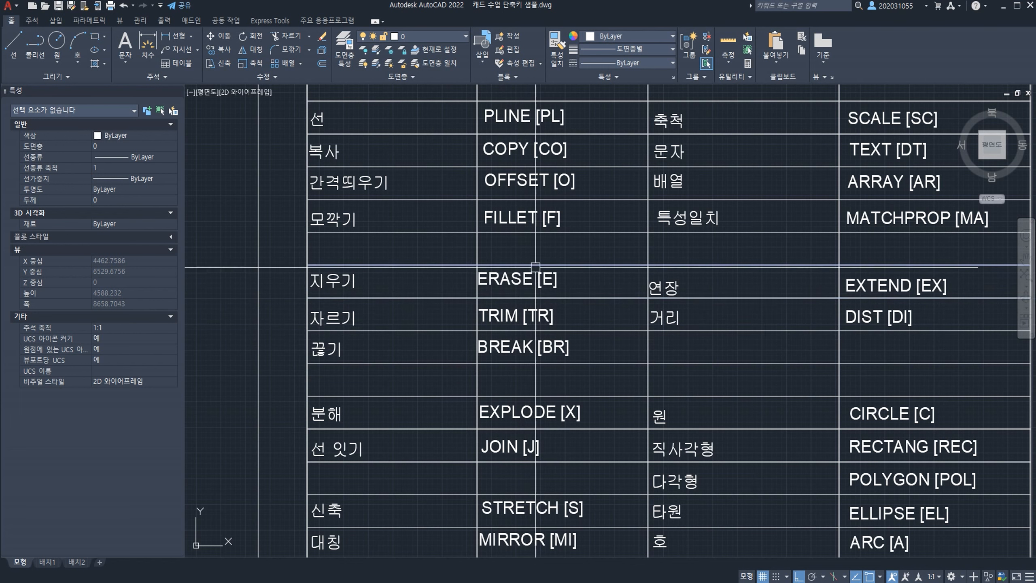
{"action": "left_click", "coordinate": [546, 278]}
{"action": "left_click", "coordinate": [346, 282]}
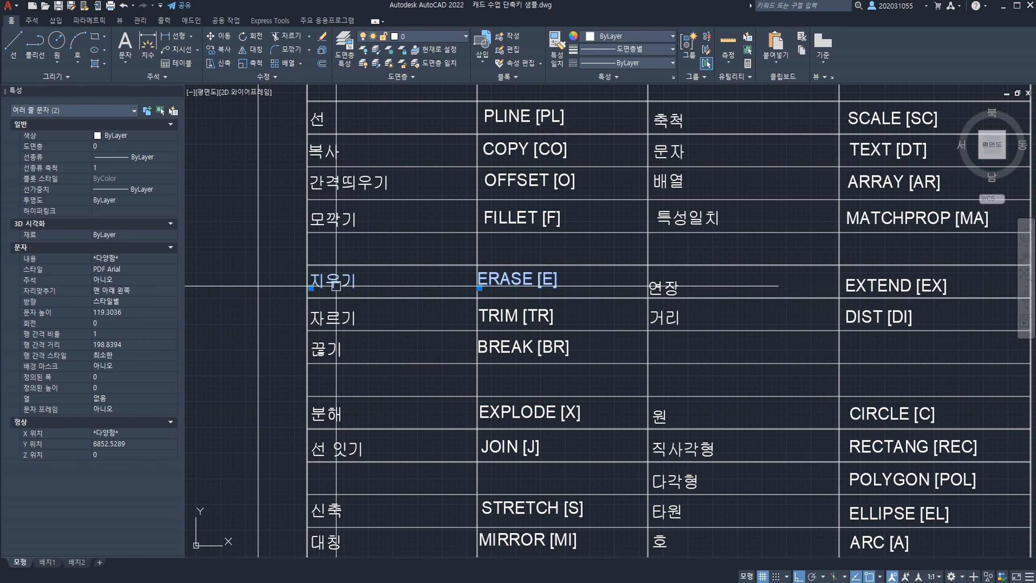
{"action": "key", "text": "Return"}
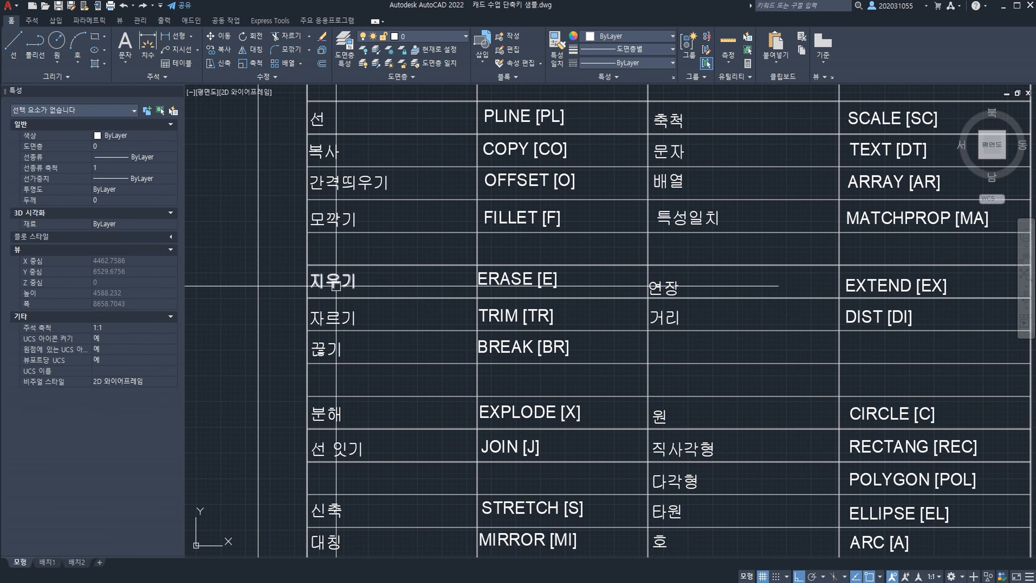
{"action": "middle_click_drag", "start_coordinate": [306, 376], "coordinate": [294, 359]}
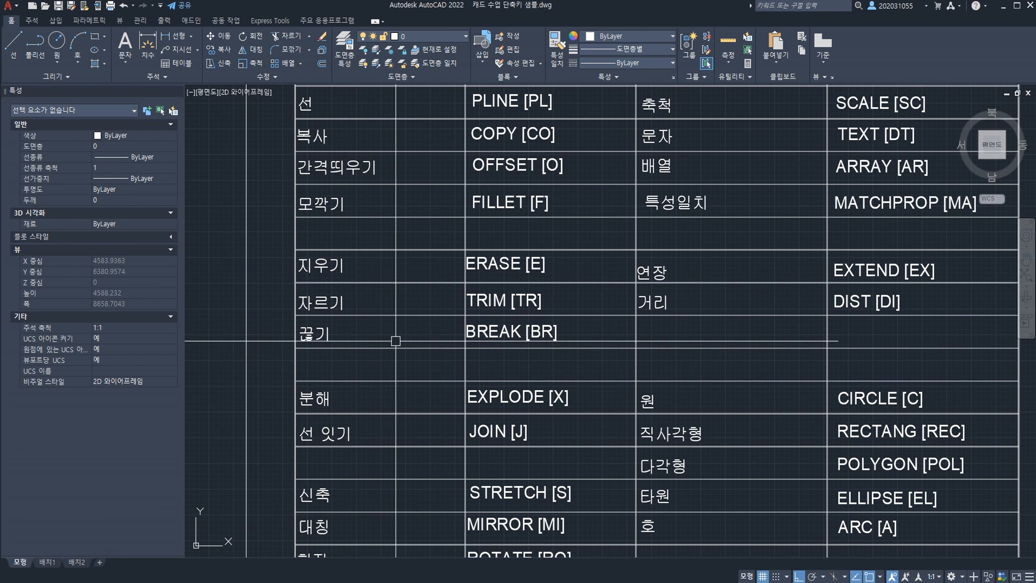
{"action": "middle_click_drag", "start_coordinate": [323, 359], "coordinate": [305, 315]}
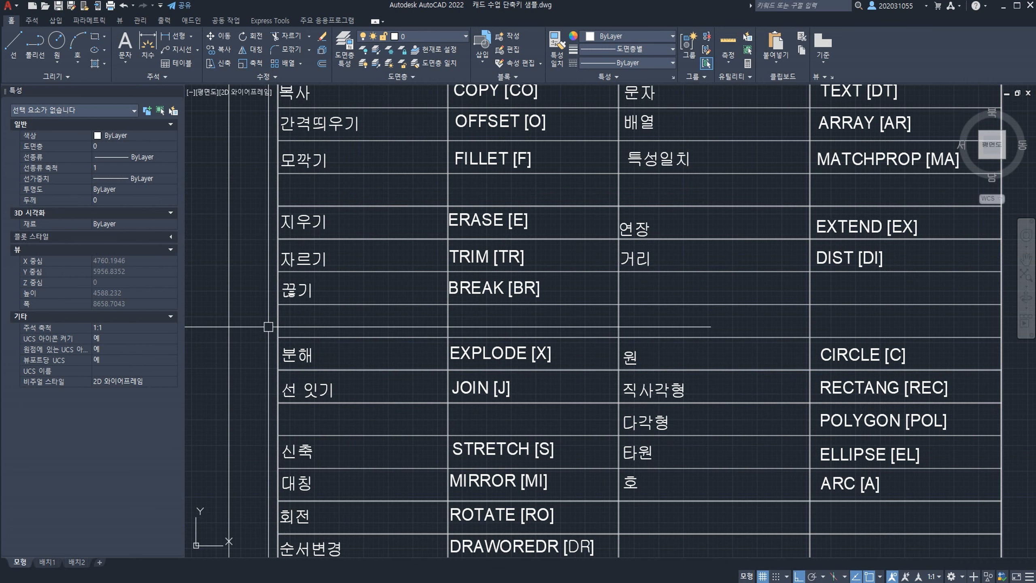
{"action": "middle_click_drag", "start_coordinate": [269, 311], "coordinate": [254, 237]}
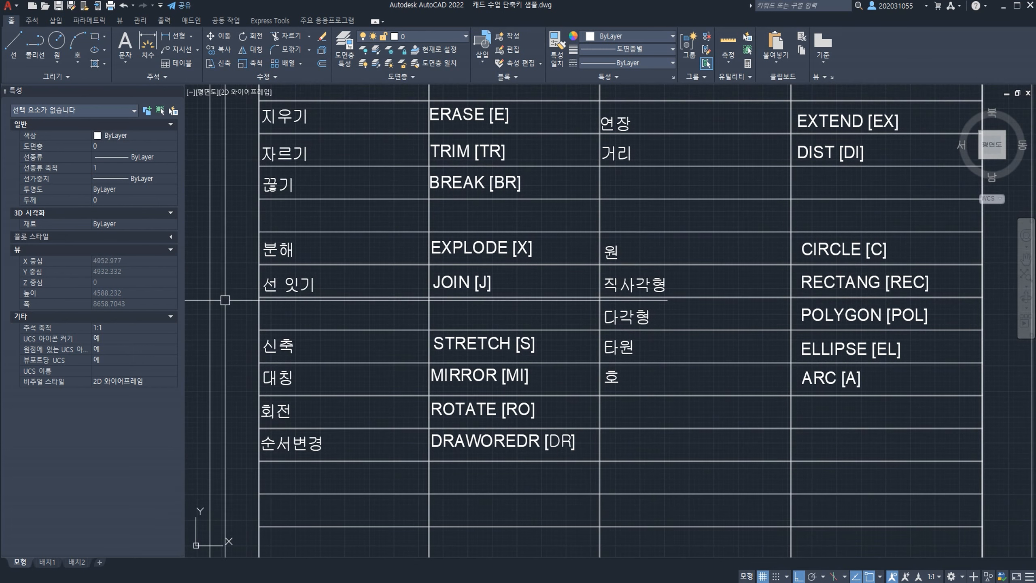
Step: Draw a rectangle with a perimeter of about 5437 in the empty area beside the command table
{"action": "middle_click_drag", "start_coordinate": [309, 317], "coordinate": [659, 320]}
{"action": "type", "text": "rec"}
{"action": "key", "text": "space"}
{"action": "left_click", "coordinate": [281, 274]}
{"action": "left_click", "coordinate": [451, 375]}
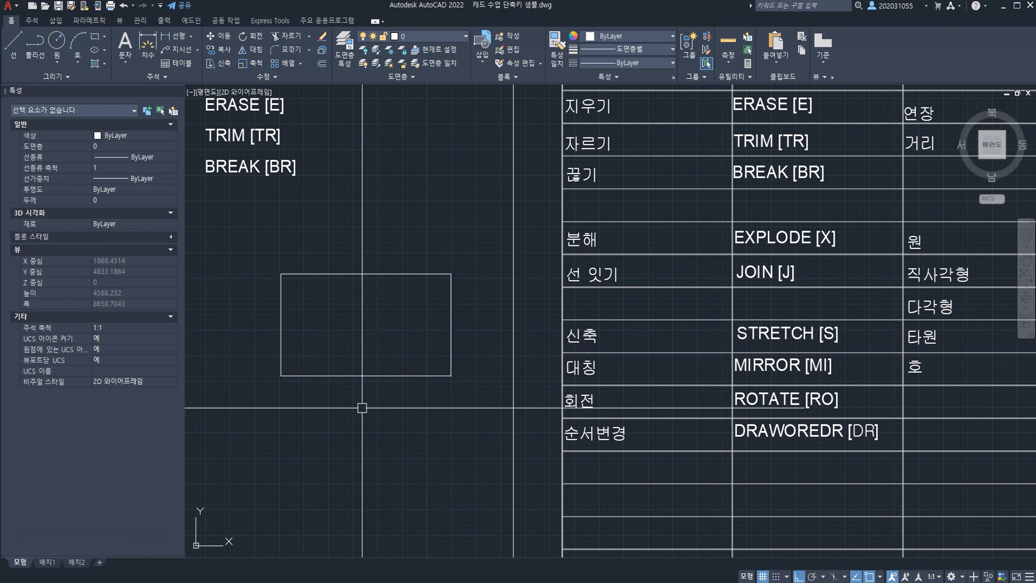
Step: Explode the rectangle beside the command table into separate lines
{"action": "left_click", "coordinate": [369, 398]}
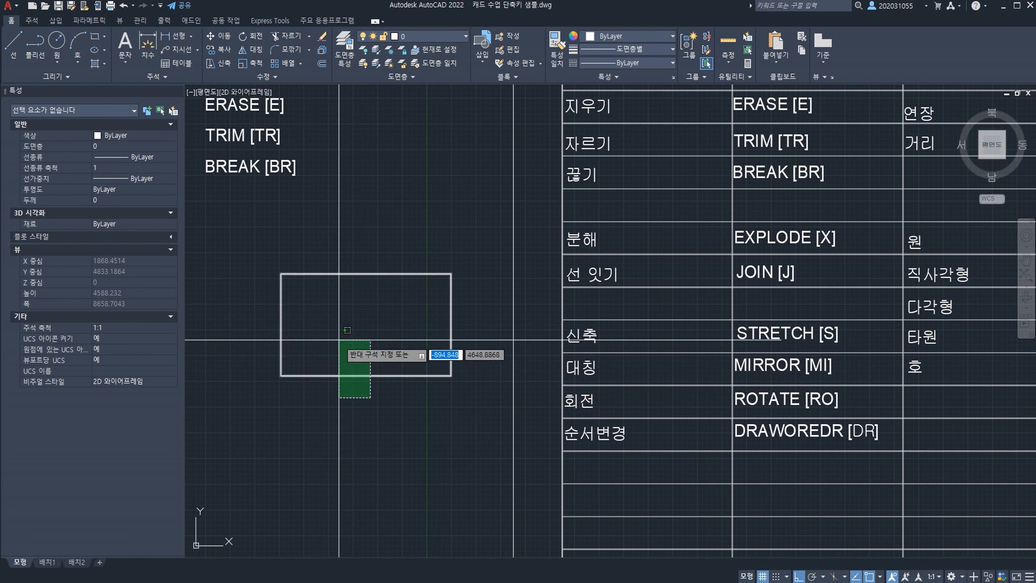
{"action": "left_click", "coordinate": [340, 343]}
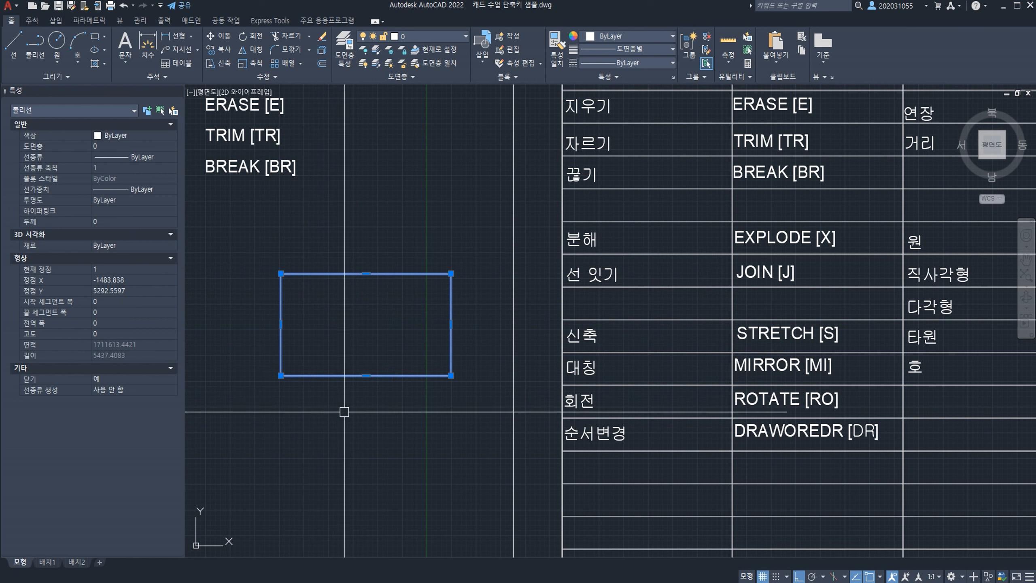
{"action": "type", "text": "x"}
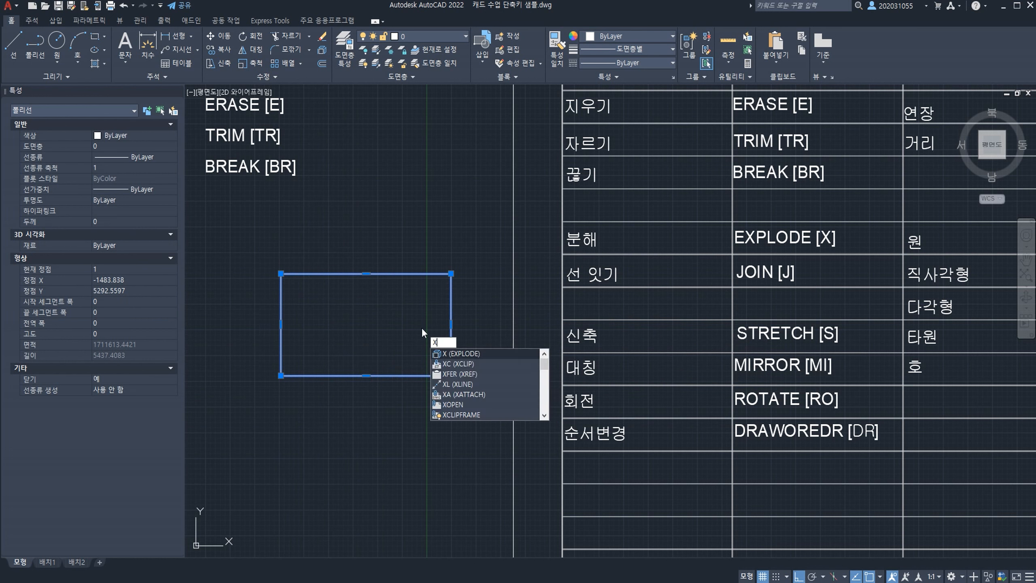
{"action": "key", "text": "space"}
Step: Select all four separate sides of the exploded rectangle and join them into one polyline
{"action": "left_click", "coordinate": [422, 328]}
{"action": "left_click", "coordinate": [354, 220]}
{"action": "left_click", "coordinate": [338, 354]}
{"action": "left_click", "coordinate": [253, 327]}
{"action": "left_click", "coordinate": [514, 329]}
{"action": "left_click", "coordinate": [432, 338]}
{"action": "left_click", "coordinate": [468, 335]}
{"action": "left_click", "coordinate": [469, 334]}
{"action": "left_click", "coordinate": [437, 327]}
{"action": "left_click", "coordinate": [371, 431]}
{"action": "left_click", "coordinate": [327, 342]}
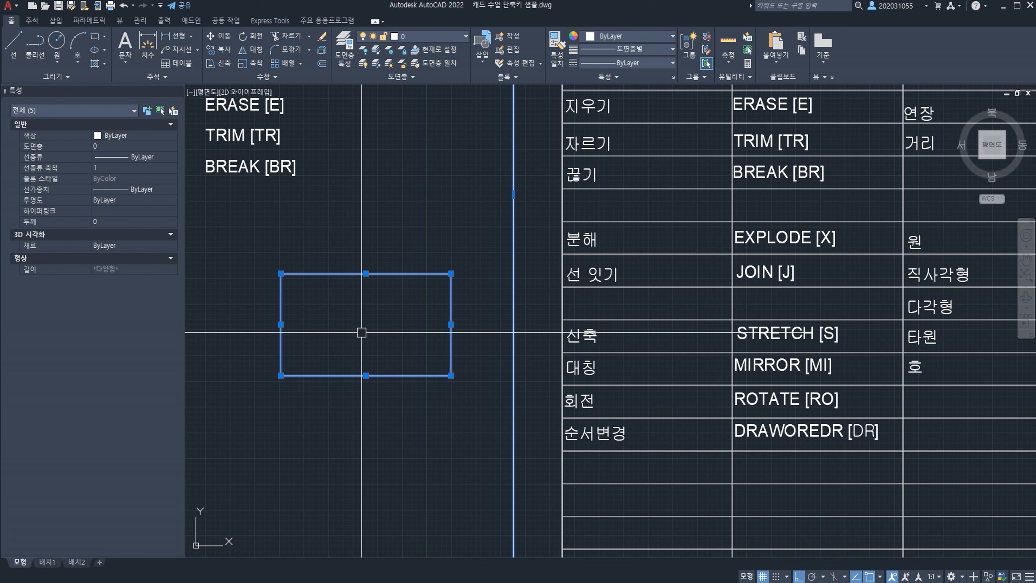
{"action": "type", "text": "j"}
{"action": "key", "text": "space"}
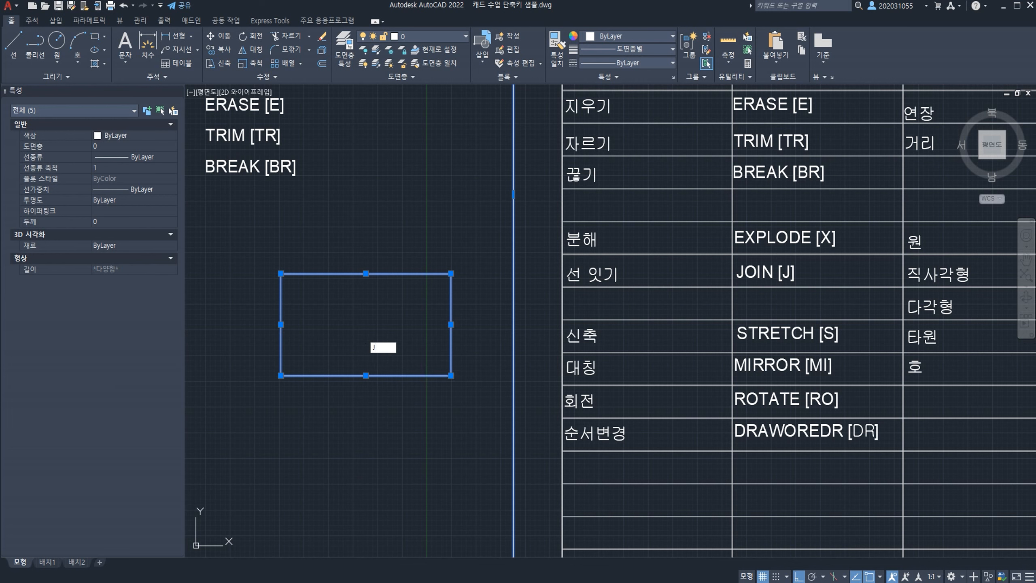
Step: Select the joined rectangle beside the command table and delete it
{"action": "left_click", "coordinate": [361, 332]}
{"action": "left_click", "coordinate": [346, 229]}
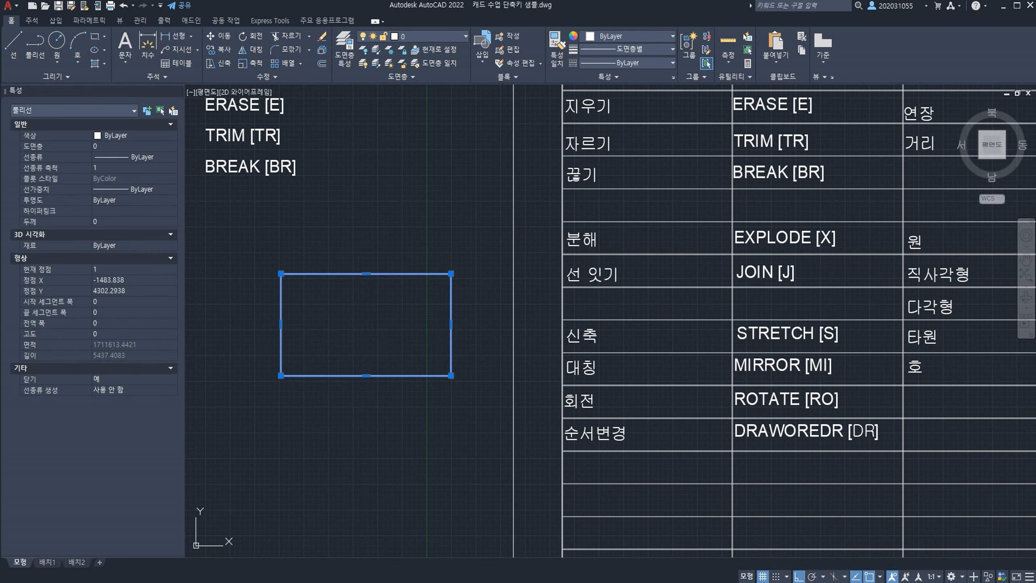
{"action": "key", "text": "Delete"}
Step: Examine the table rows from SCALE, TEXT, ARRAY and MATCHPROP down to EXTEND and DIST
{"action": "middle_click_drag", "start_coordinate": [934, 106], "coordinate": [367, 431]}
{"action": "scroll", "coordinate": [367, 430], "scroll_direction": "up", "scroll_amount": 3}
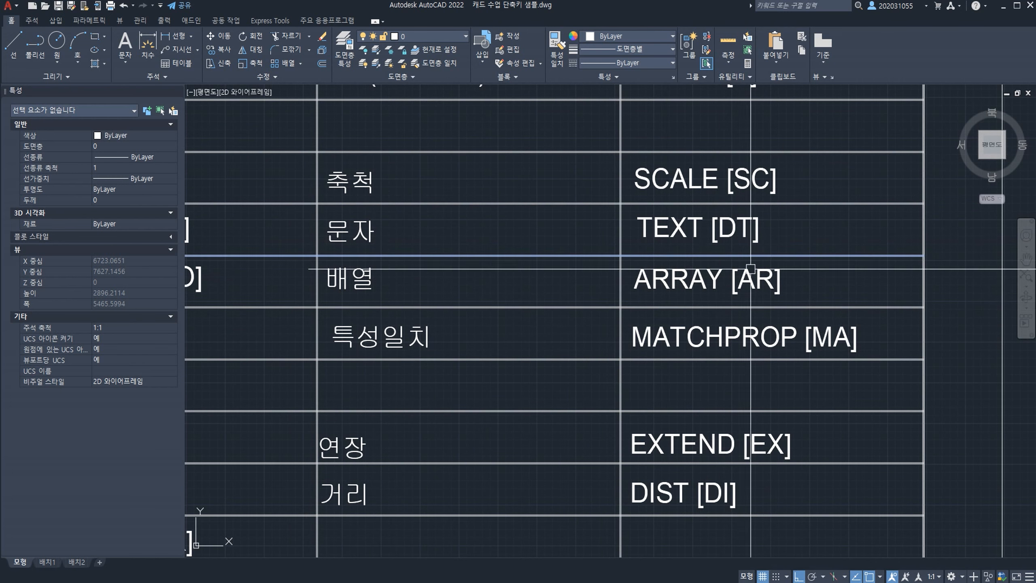
{"action": "middle_click_drag", "start_coordinate": [426, 338], "coordinate": [425, 300]}
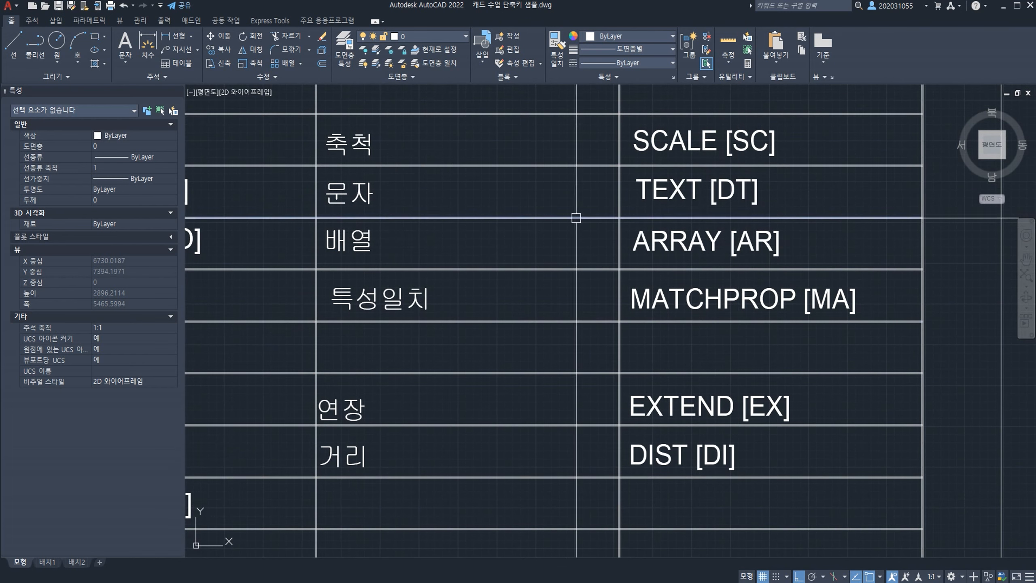
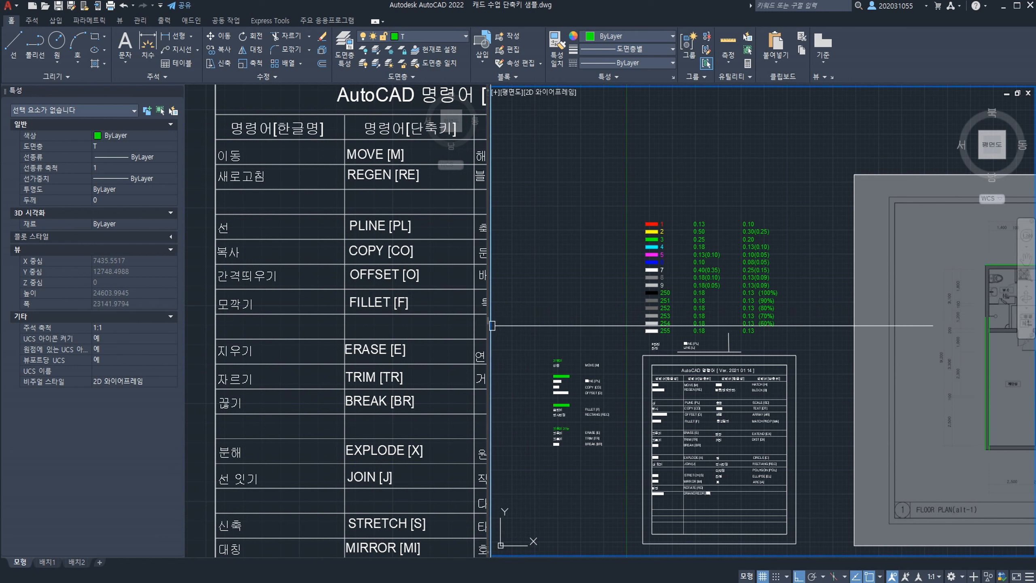
Step: Widen the viewport showing the command table so that both the Korean names and the shortcut columns fit
{"action": "left_click", "coordinate": [482, 323]}
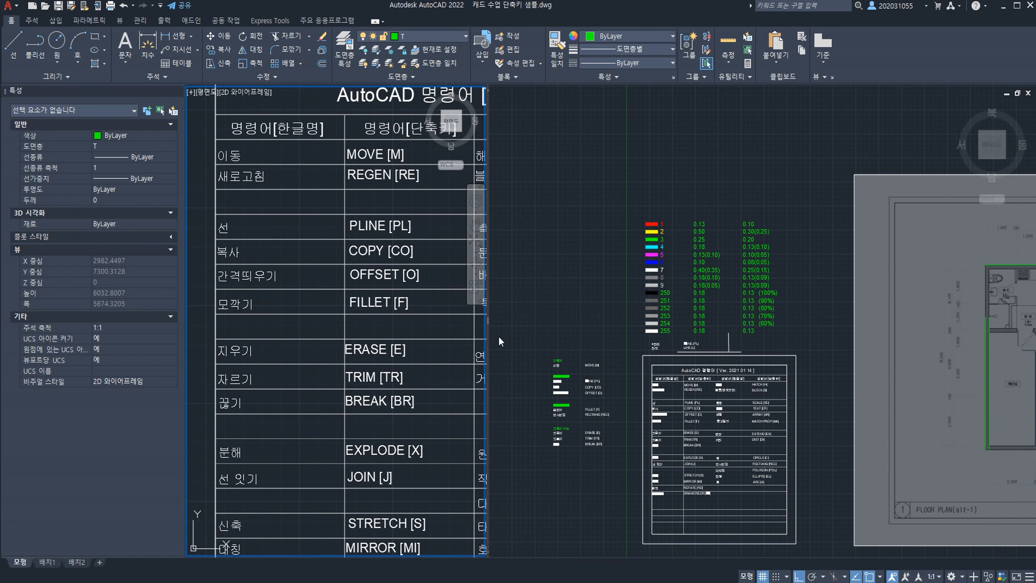
{"action": "left_click", "coordinate": [533, 315]}
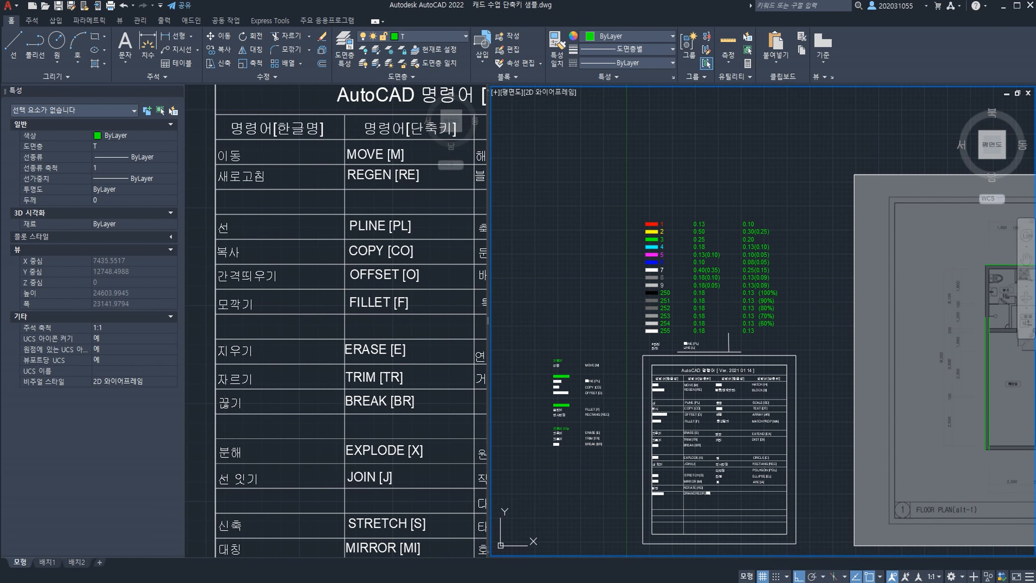
{"action": "left_click", "coordinate": [485, 321]}
{"action": "left_click_drag", "start_coordinate": [487, 323], "coordinate": [531, 323]}
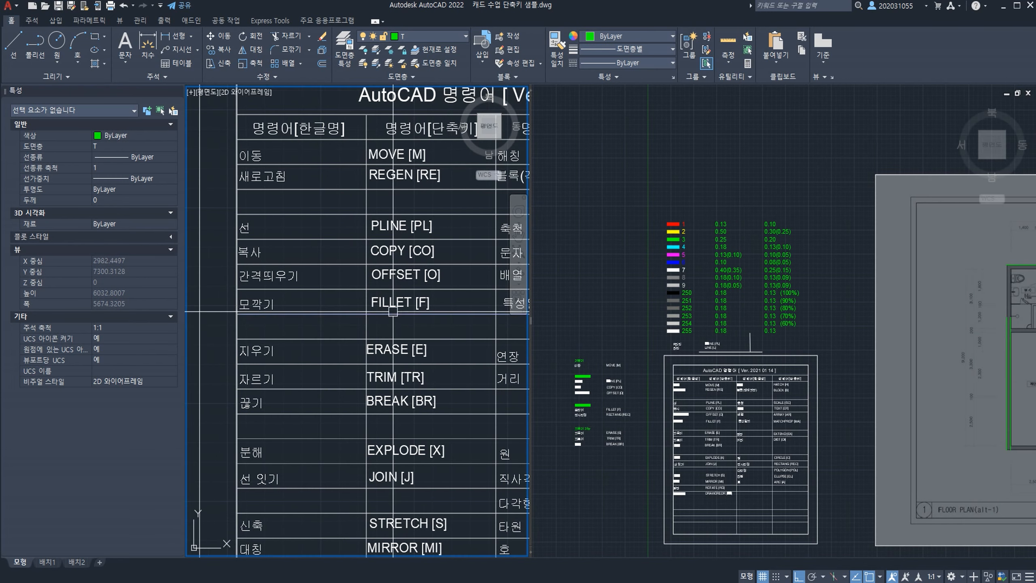
{"action": "middle_click_drag", "start_coordinate": [389, 304], "coordinate": [349, 303]}
{"action": "middle_click_drag", "start_coordinate": [284, 314], "coordinate": [309, 288]}
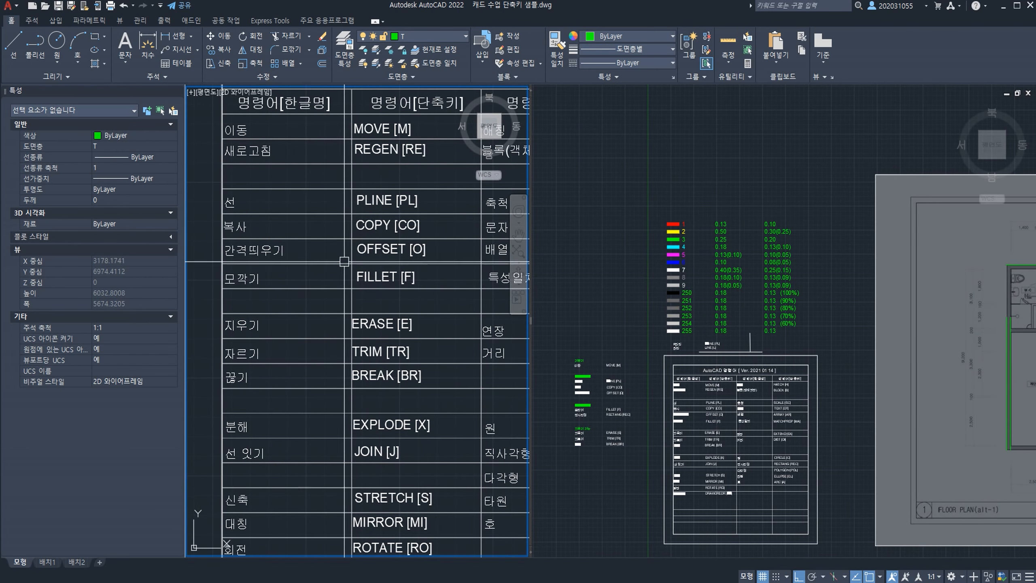
Step: Fillet the two green outer wall lines at the floor plan's upper-left corner, and undo the fillet
{"action": "left_click", "coordinate": [579, 305]}
{"action": "middle_click_drag", "start_coordinate": [878, 286], "coordinate": [687, 288]}
{"action": "scroll", "coordinate": [821, 289], "scroll_direction": "up", "scroll_amount": 4}
{"action": "scroll", "coordinate": [822, 289], "scroll_direction": "up", "scroll_amount": 2}
{"action": "middle_click_drag", "start_coordinate": [779, 282], "coordinate": [578, 276]}
{"action": "type", "text": "f"}
{"action": "key", "text": "space"}
{"action": "left_click", "coordinate": [608, 416]}
{"action": "left_click", "coordinate": [648, 181]}
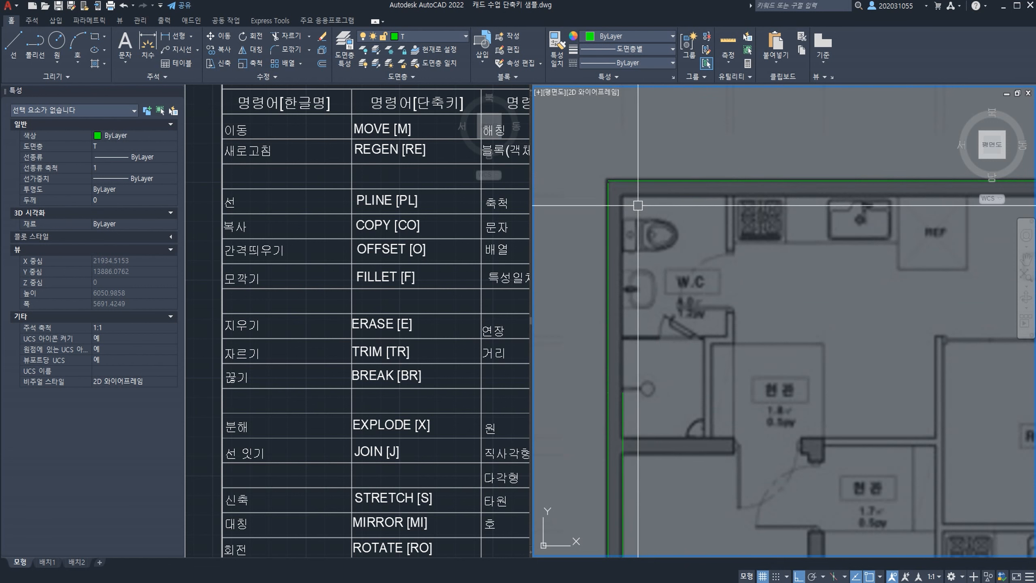
{"action": "key", "text": "ctrl+z"}
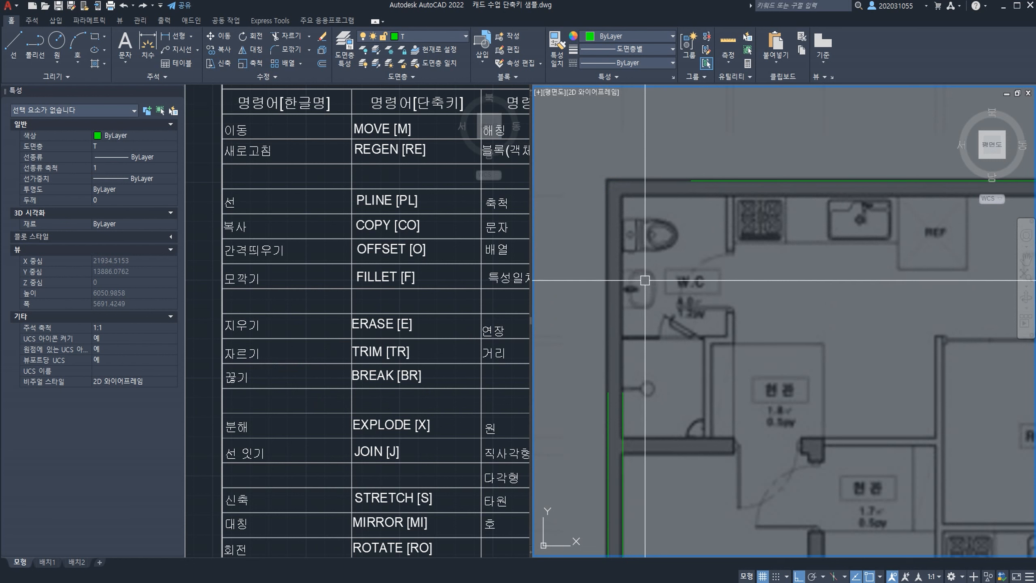
Step: Fillet the outer pair and the inner pair of green wall lines so each meets at the floor plan's upper-left corner
{"action": "type", "text": "F"}
{"action": "key", "text": "Return"}
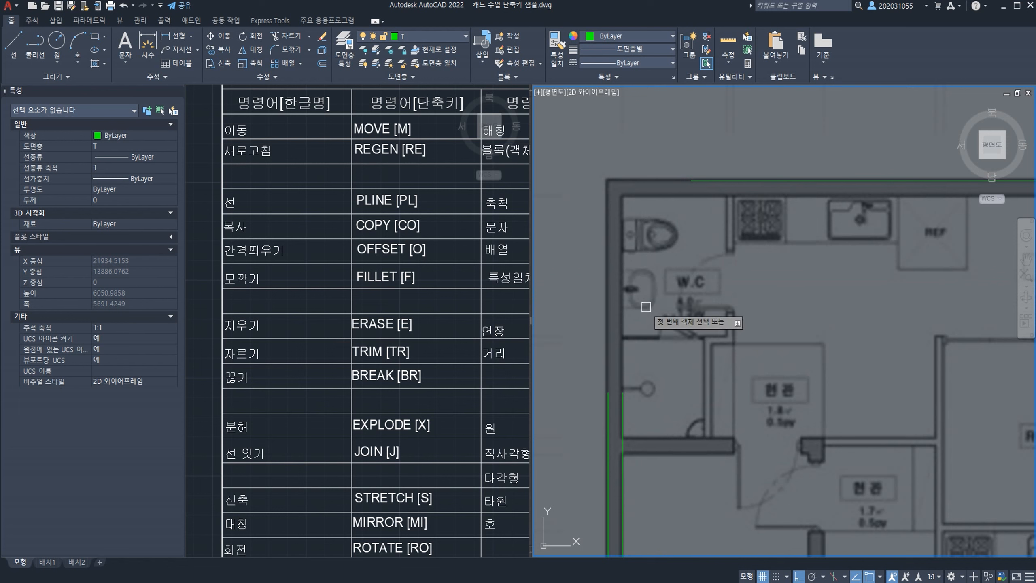
{"action": "left_click", "coordinate": [608, 407]}
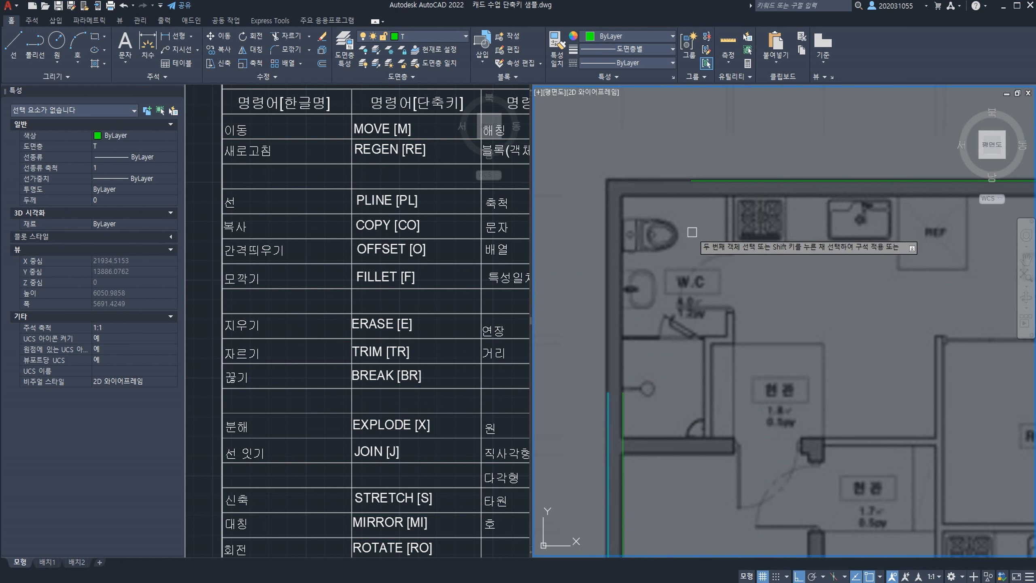
{"action": "left_click", "coordinate": [731, 180]}
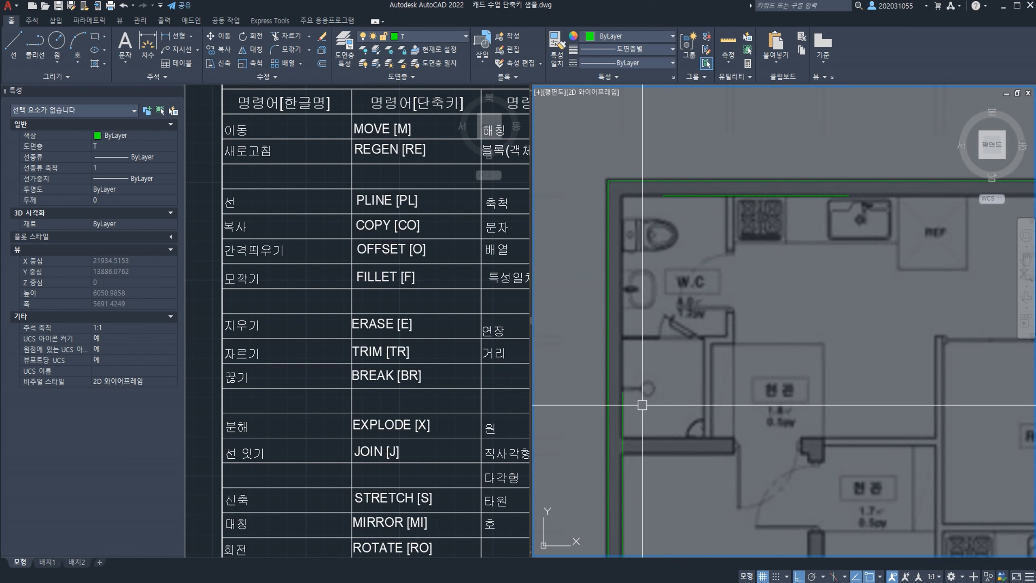
{"action": "key", "text": "Return"}
{"action": "left_click", "coordinate": [626, 417]}
{"action": "left_click", "coordinate": [705, 197]}
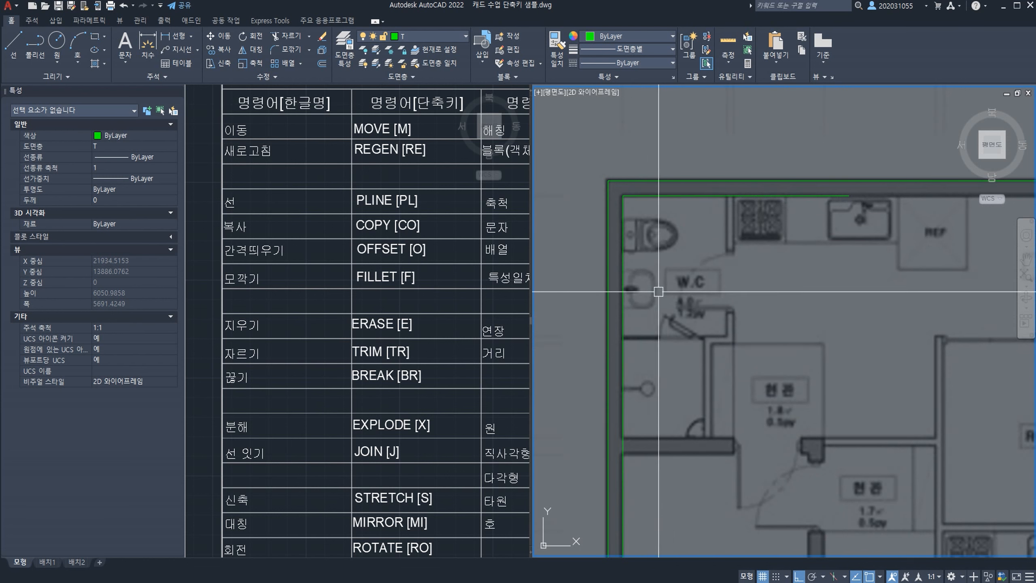
Step: Fillet the inner and outer wall lines at the floor plan's upper-left corner with a radius of 1000
{"action": "middle_click_drag", "start_coordinate": [693, 296], "coordinate": [750, 280]}
{"action": "type", "text": "f"}
{"action": "key", "text": "Return"}
{"action": "type", "text": "r"}
{"action": "key", "text": "Return"}
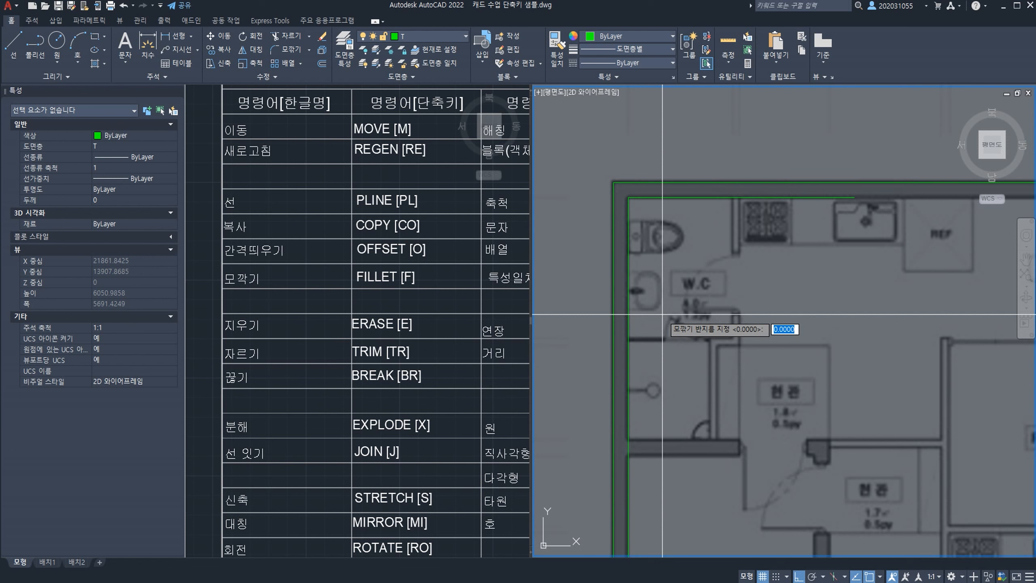
{"action": "type", "text": "1000"}
{"action": "key", "text": "Return"}
{"action": "left_click", "coordinate": [628, 386]}
{"action": "left_click", "coordinate": [820, 198]}
{"action": "key", "text": "Return"}
{"action": "left_click", "coordinate": [614, 378]}
{"action": "left_click", "coordinate": [743, 183]}
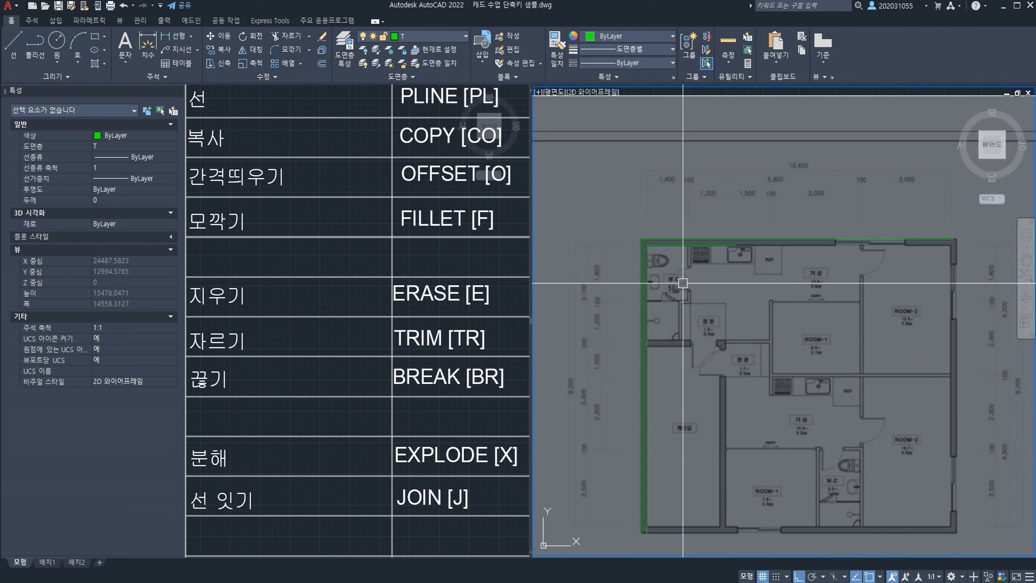
Step: Draw a rectangle along the walls of the upper ROOM-1, corner to opposite corner
{"action": "scroll", "coordinate": [726, 342], "scroll_direction": "up", "scroll_amount": 3}
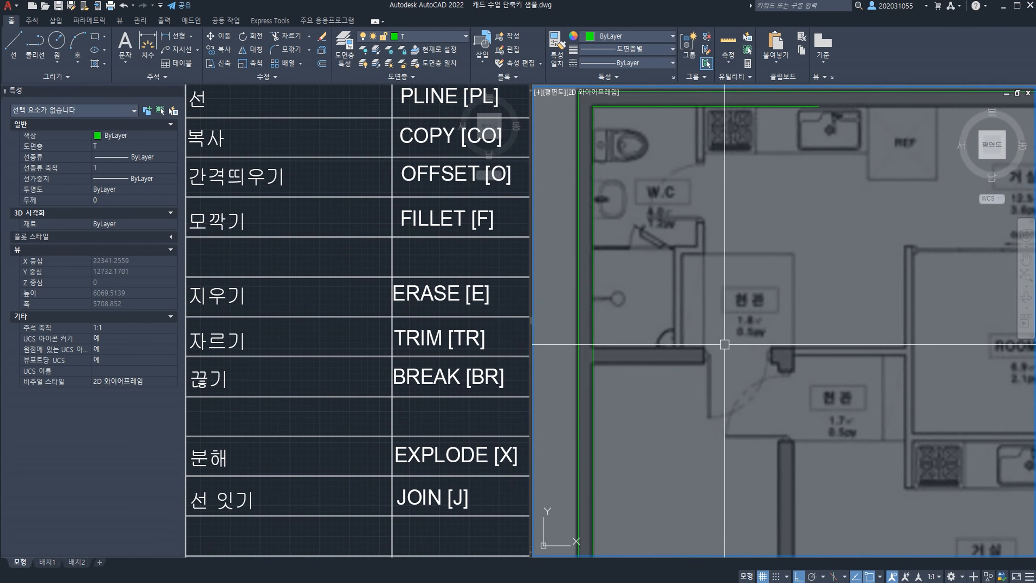
{"action": "type", "text": "REC"}
{"action": "key", "text": "space"}
{"action": "left_click", "coordinate": [838, 399]}
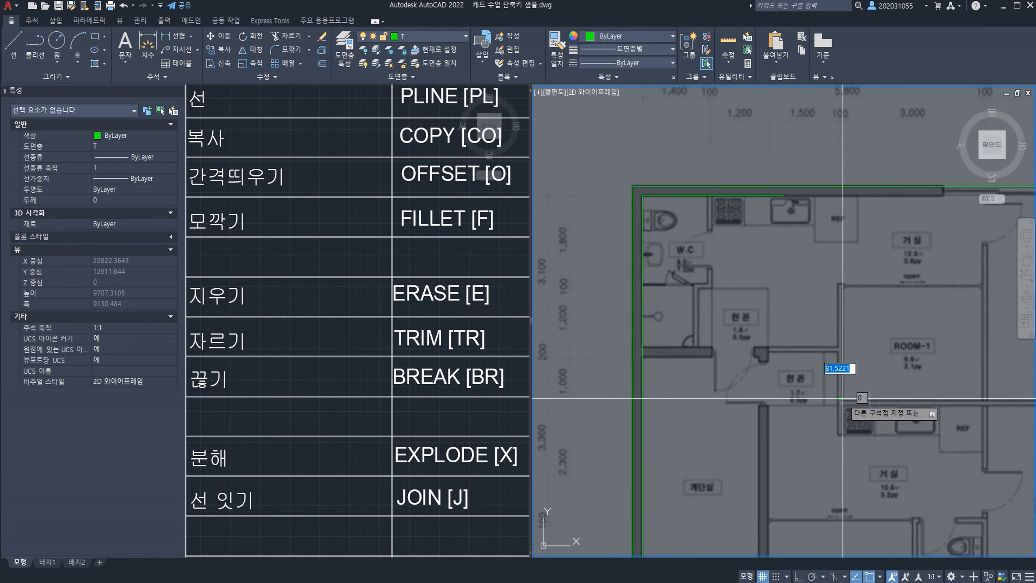
{"action": "left_click", "coordinate": [984, 286]}
Step: Offset the ROOM-1 rectangle outward by 100
{"action": "type", "text": "O"}
{"action": "key", "text": "space"}
{"action": "type", "text": "100"}
{"action": "key", "text": "space"}
{"action": "left_click", "coordinate": [961, 287]}
{"action": "left_click", "coordinate": [884, 239]}
Step: Copy the two green outer wall lines so that the copies run vertically through ROOM-1
{"action": "left_click", "coordinate": [734, 389]}
{"action": "left_click", "coordinate": [607, 378]}
{"action": "type", "text": "CO"}
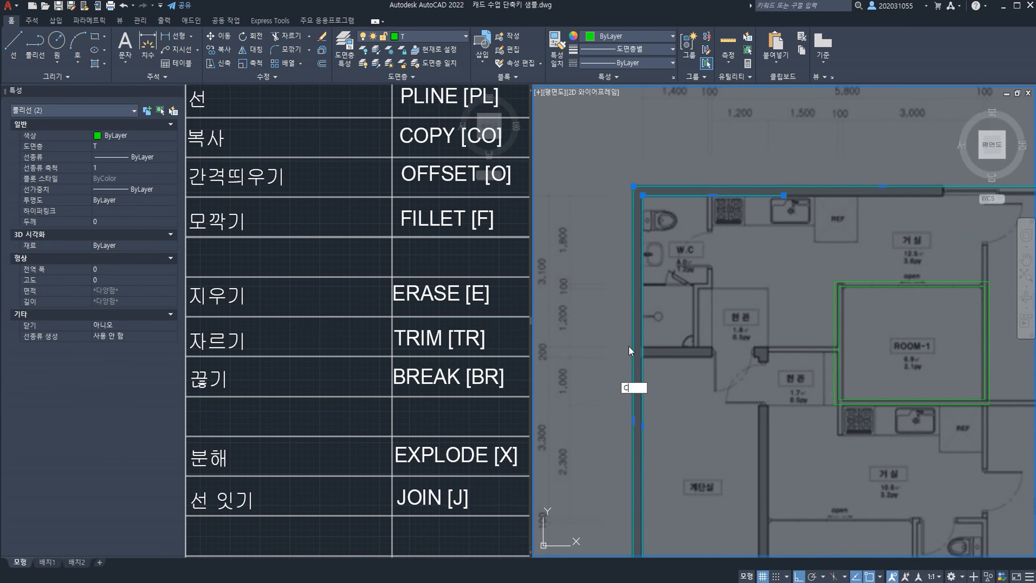
{"action": "key", "text": "space"}
{"action": "left_click", "coordinate": [667, 372]}
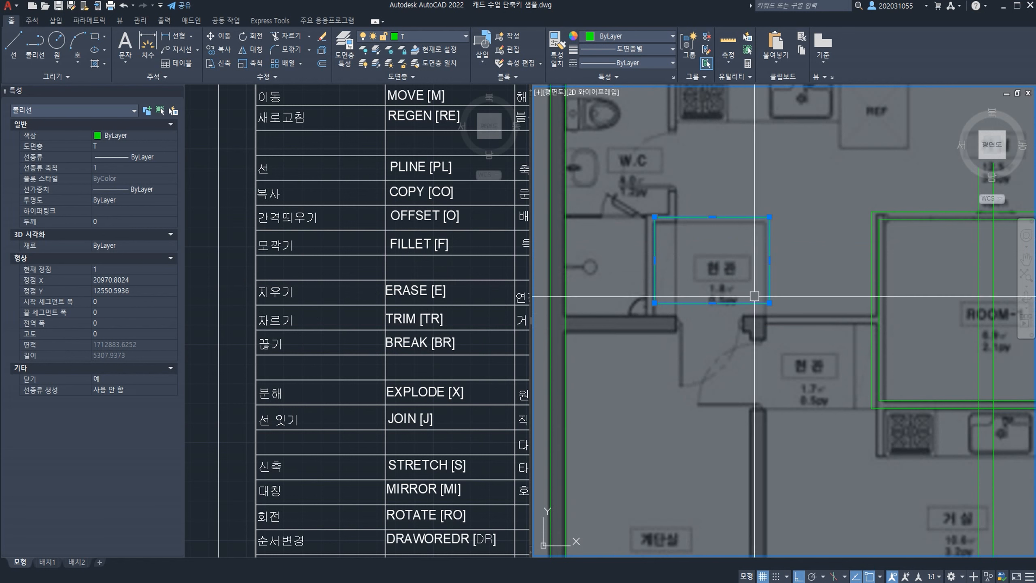
Step: Erase the green rectangle over the 현관 area beside the W.C
{"action": "type", "text": "E"}
{"action": "key", "text": "Return"}
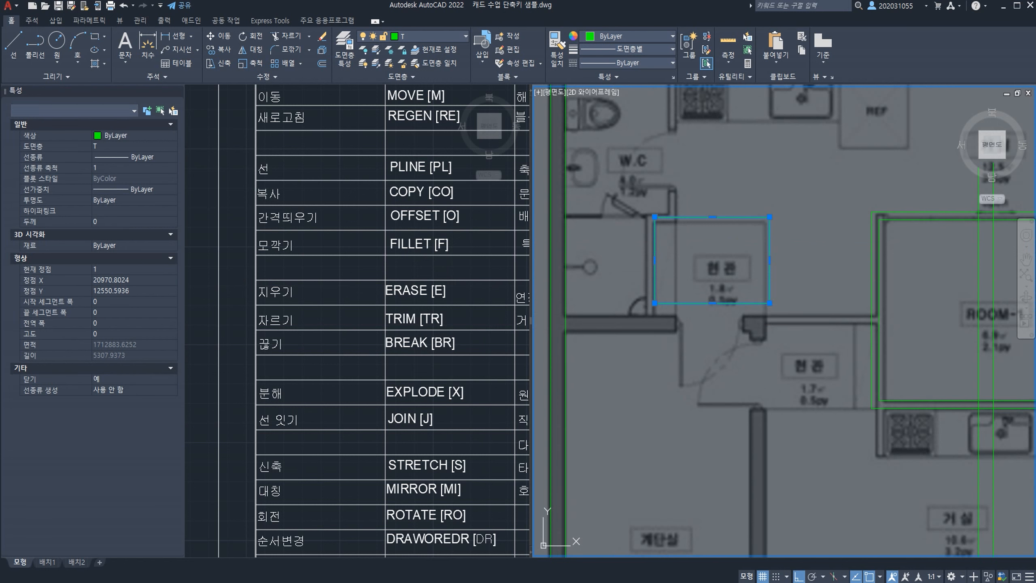
{"action": "left_click", "coordinate": [874, 329]}
{"action": "key", "text": "Escape"}
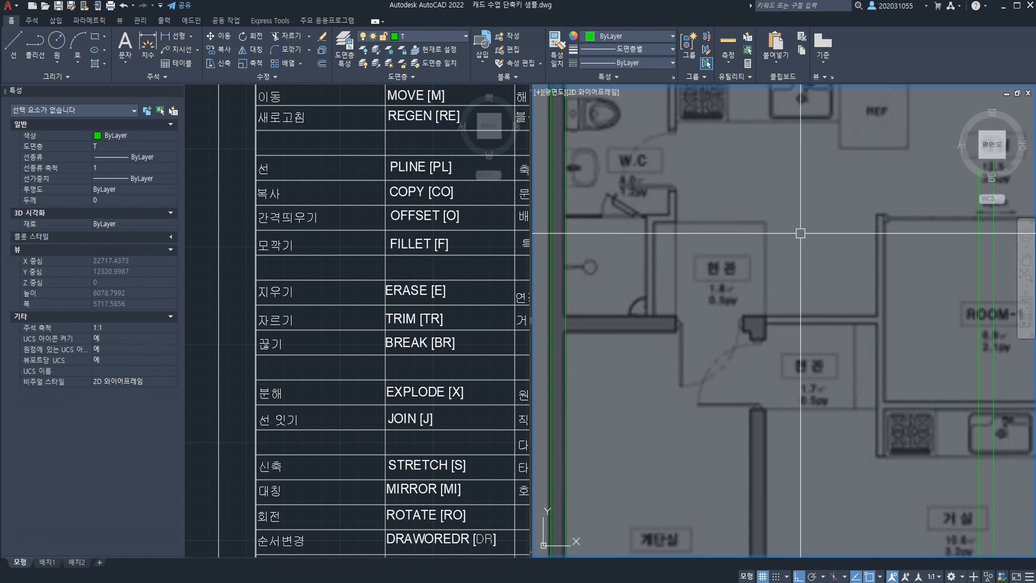
Step: Draw a long, thin horizontal rectangle crossing ROOM-1 from the wall beside the 현관 into ROOM-2
{"action": "left_click", "coordinate": [377, 309]}
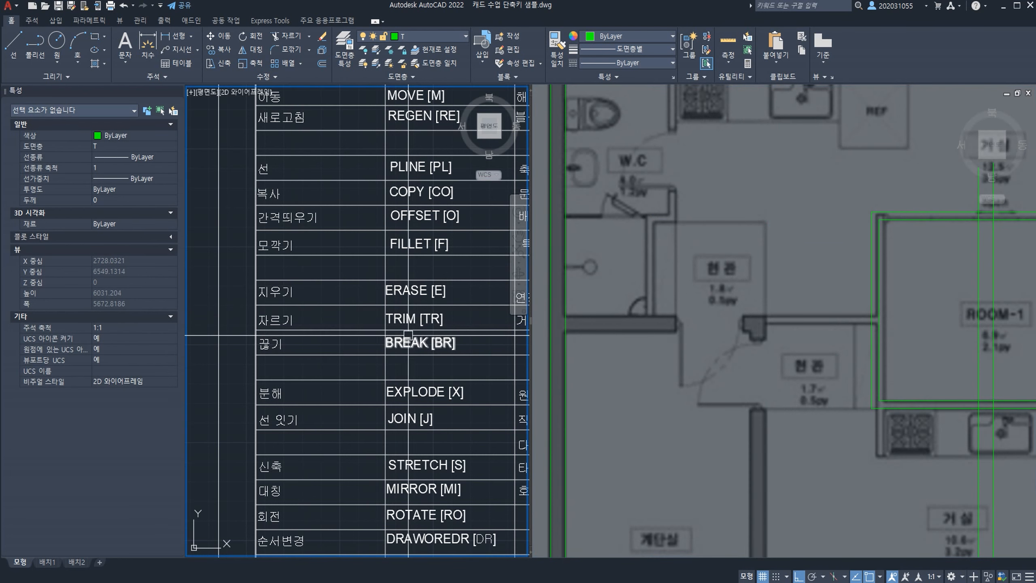
{"action": "left_click", "coordinate": [704, 310]}
{"action": "scroll", "coordinate": [704, 310], "scroll_direction": "down", "scroll_amount": 4}
{"action": "scroll", "coordinate": [774, 302], "scroll_direction": "up", "scroll_amount": 3}
{"action": "middle_click_drag", "start_coordinate": [773, 312], "coordinate": [684, 301]}
{"action": "type", "text": "rec"}
{"action": "key", "text": "space"}
{"action": "left_click", "coordinate": [602, 307]}
{"action": "left_click", "coordinate": [898, 318]}
{"action": "key", "text": "space"}
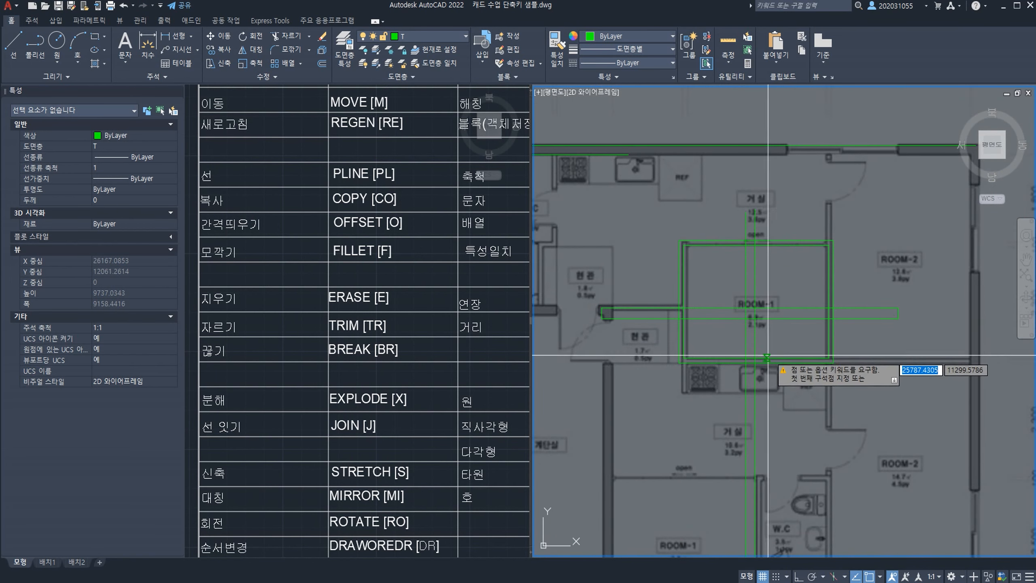
{"action": "key", "text": "Escape"}
Step: Draw a narrow vertical rectangle from inside ROOM-1 down past the REF to the lower W.C
{"action": "type", "text": "REC"}
{"action": "key", "text": "space"}
{"action": "left_click", "coordinate": [785, 340]}
{"action": "left_click", "coordinate": [799, 499]}
{"action": "scroll", "coordinate": [772, 393], "scroll_direction": "up", "scroll_amount": 2}
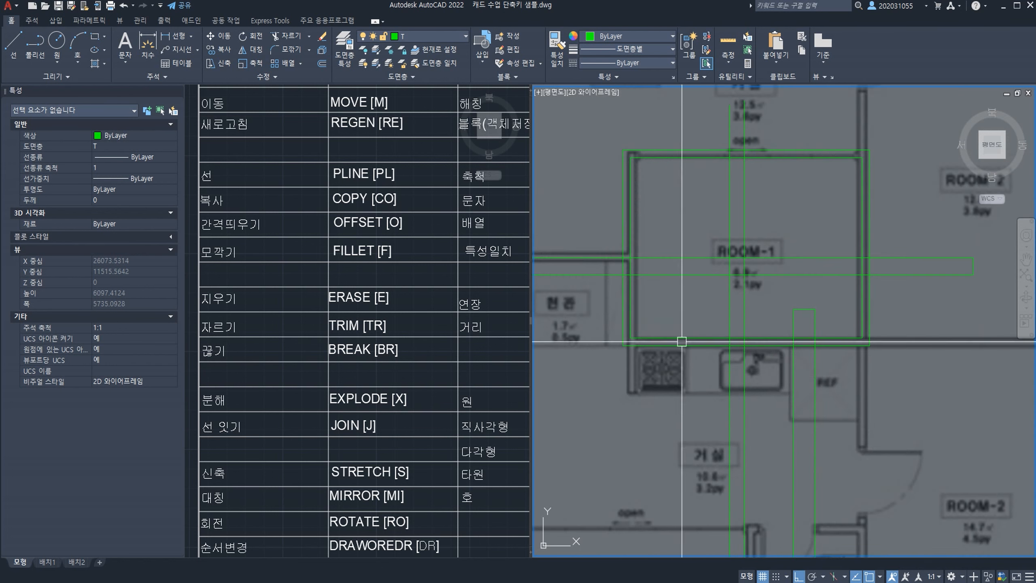
{"action": "left_click", "coordinate": [630, 312]}
{"action": "left_click", "coordinate": [624, 308]}
{"action": "scroll", "coordinate": [661, 285], "scroll_direction": "down", "scroll_amount": 4}
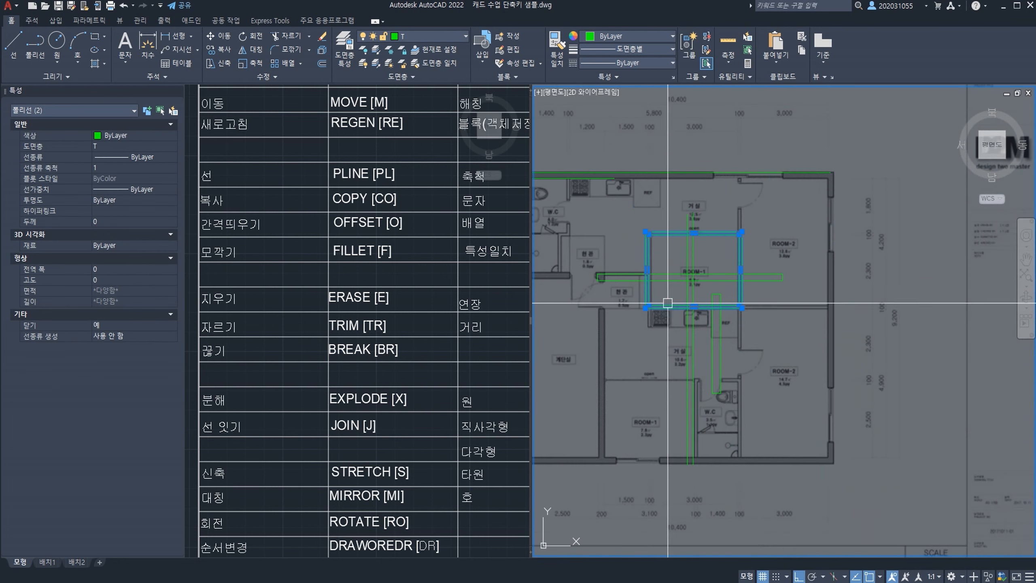
{"action": "middle_click_drag", "start_coordinate": [691, 302], "coordinate": [702, 303]}
{"action": "scroll", "coordinate": [675, 282], "scroll_direction": "up", "scroll_amount": 4}
{"action": "key", "text": "Escape"}
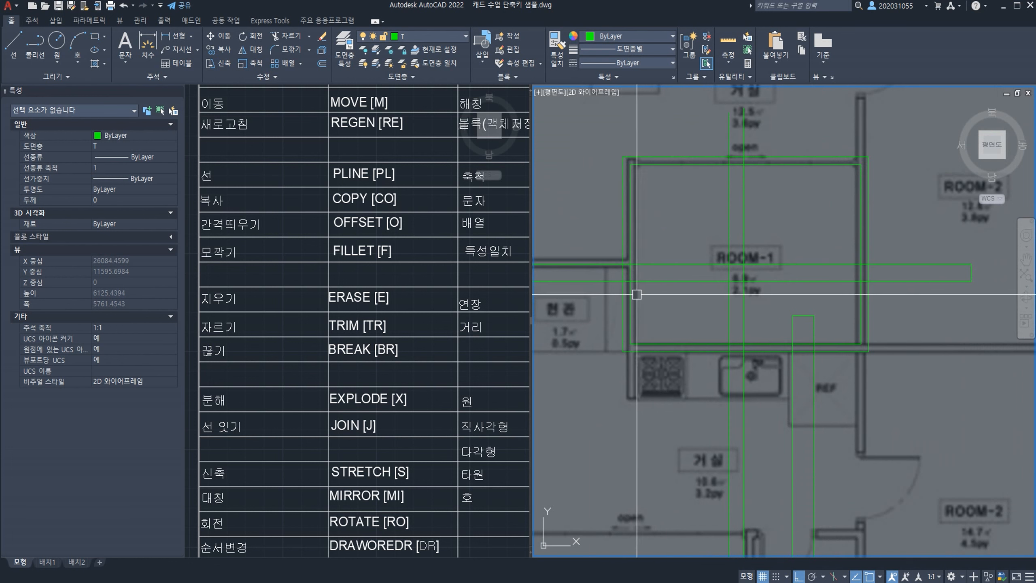
Step: Trim the crossing lines that extend outside the ROOM-1 rectangles, and undo the trims
{"action": "type", "text": "tr"}
{"action": "key", "text": "space"}
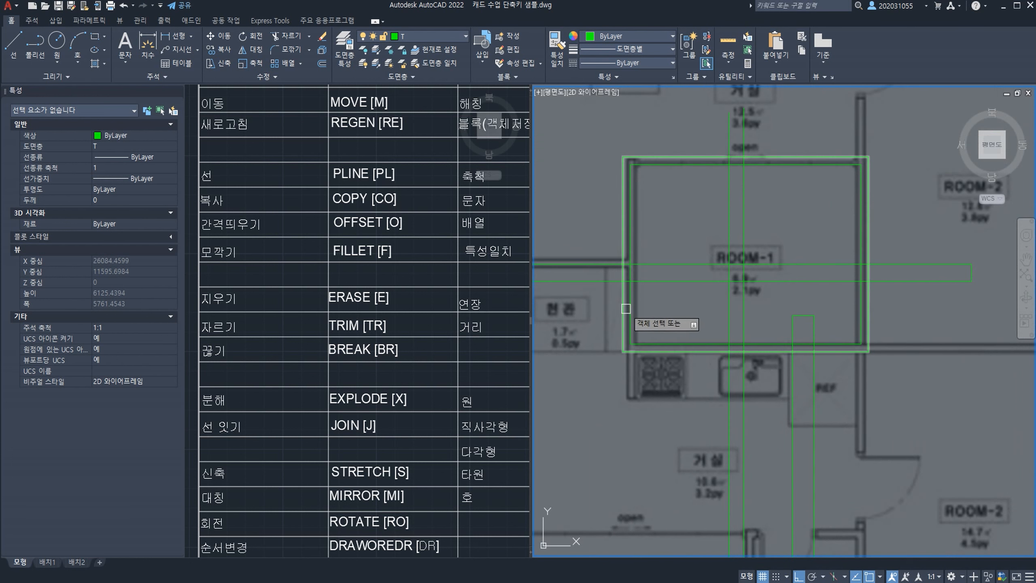
{"action": "scroll", "coordinate": [630, 314], "scroll_direction": "down", "scroll_amount": 4}
{"action": "left_click", "coordinate": [730, 427]}
{"action": "left_click", "coordinate": [652, 399]}
{"action": "key", "text": "Escape"}
{"action": "scroll", "coordinate": [708, 356], "scroll_direction": "up", "scroll_amount": 4}
{"action": "key", "text": "ctrl+z"}
{"action": "key", "text": "ctrl+z"}
{"action": "key", "text": "ctrl+z"}
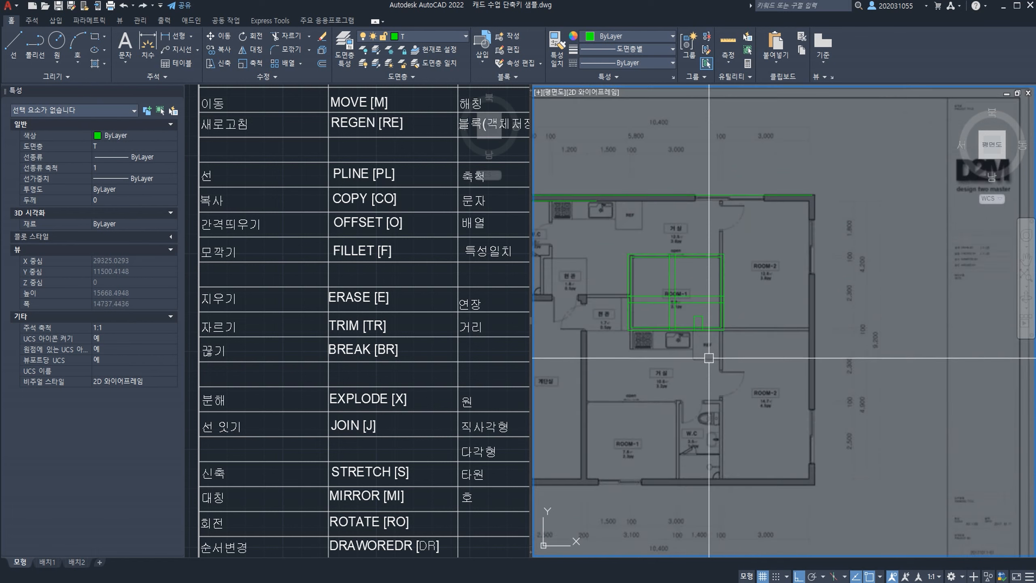
{"action": "scroll", "coordinate": [730, 352], "scroll_direction": "up", "scroll_amount": 4}
{"action": "type", "text": "tr"}
{"action": "key", "text": "space"}
{"action": "scroll", "coordinate": [697, 350], "scroll_direction": "down", "scroll_amount": 4}
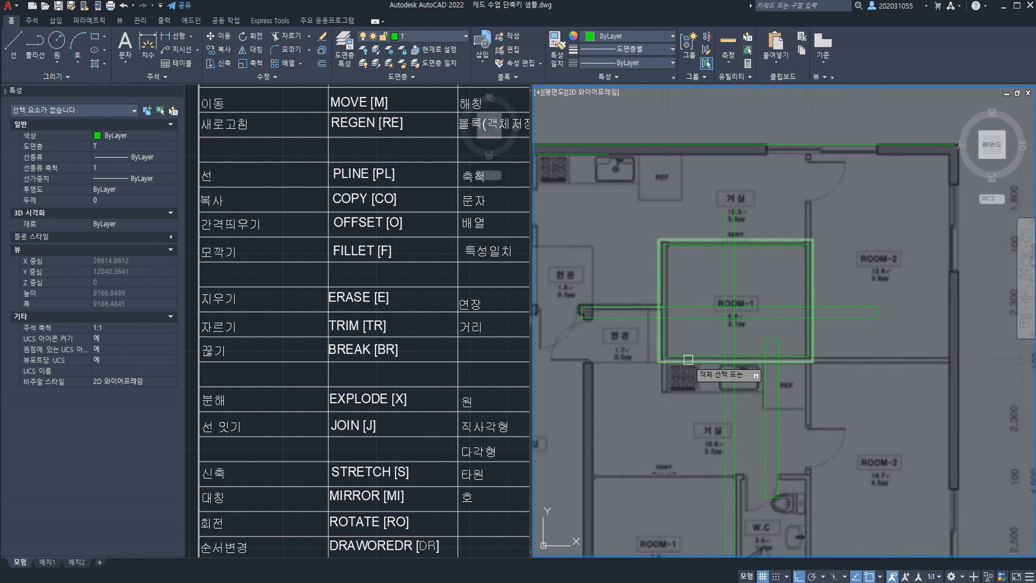
{"action": "key", "text": "Escape"}
Step: Delete the ROOM-1 rectangles together with the horizontal and vertical shapes crossing them
{"action": "left_click", "coordinate": [986, 445]}
{"action": "left_click", "coordinate": [666, 269]}
{"action": "key", "text": "Delete"}
Step: Draw a small rectangle over the inner wall line's upper-left corner near the W.C
{"action": "middle_click_drag", "start_coordinate": [702, 291], "coordinate": [866, 308]}
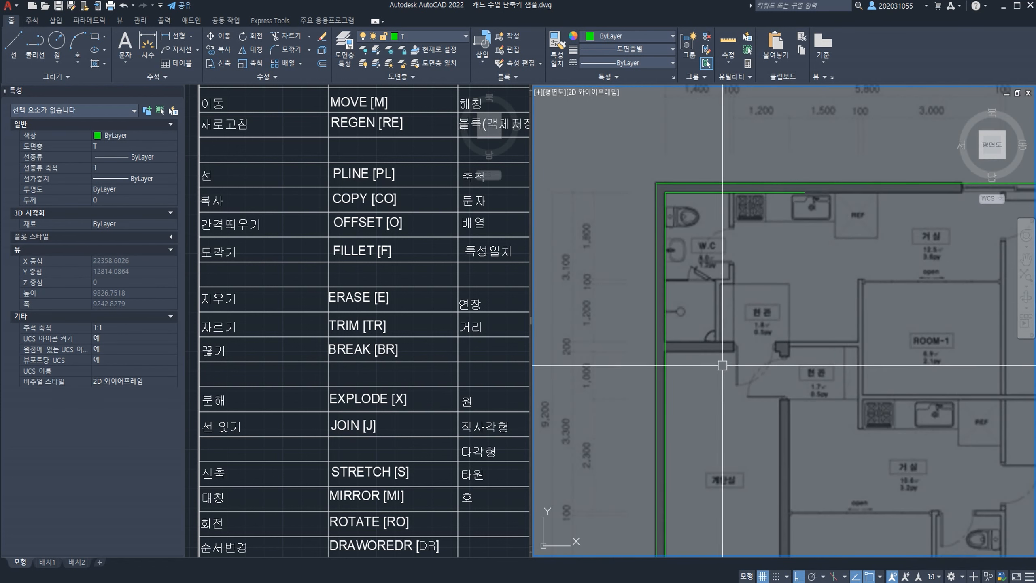
{"action": "left_click", "coordinate": [249, 353]}
{"action": "scroll", "coordinate": [204, 359], "scroll_direction": "up", "scroll_amount": 2}
{"action": "left_click", "coordinate": [685, 206]}
{"action": "scroll", "coordinate": [686, 206], "scroll_direction": "up", "scroll_amount": 4}
{"action": "type", "text": "rec"}
{"action": "left_click", "coordinate": [623, 160]}
{"action": "left_click", "coordinate": [682, 215]}
Step: Trim the inner wall corner inside the small rectangle and delete the rectangle
{"action": "type", "text": "tr"}
{"action": "left_click", "coordinate": [656, 173]}
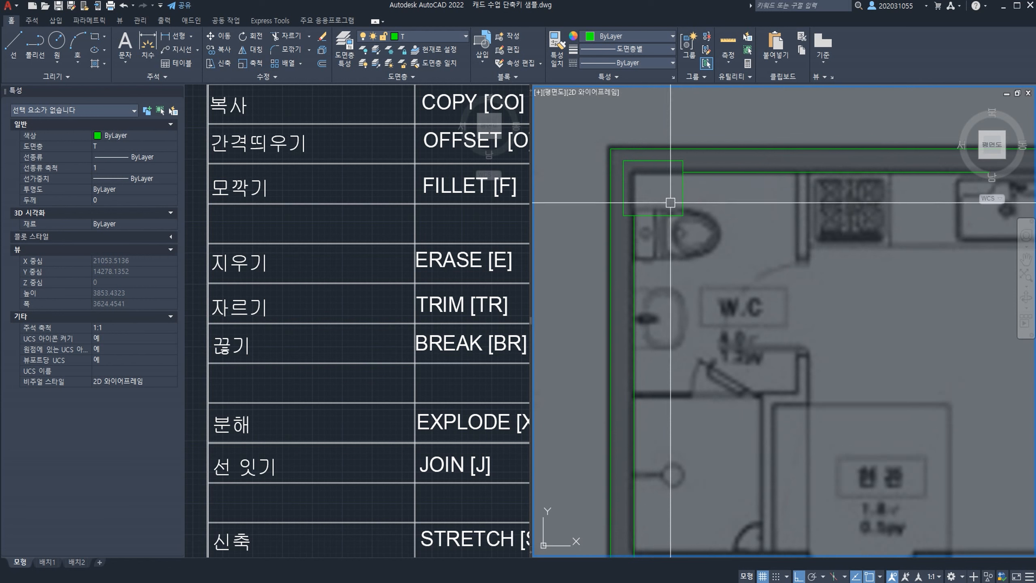
{"action": "left_click", "coordinate": [675, 215]}
{"action": "key", "text": "Delete"}
Step: Undo the corner trim along with the small rectangle's deletion and creation
{"action": "key", "text": "ctrl+z"}
{"action": "key", "text": "ctrl+z"}
{"action": "key", "text": "ctrl+z"}
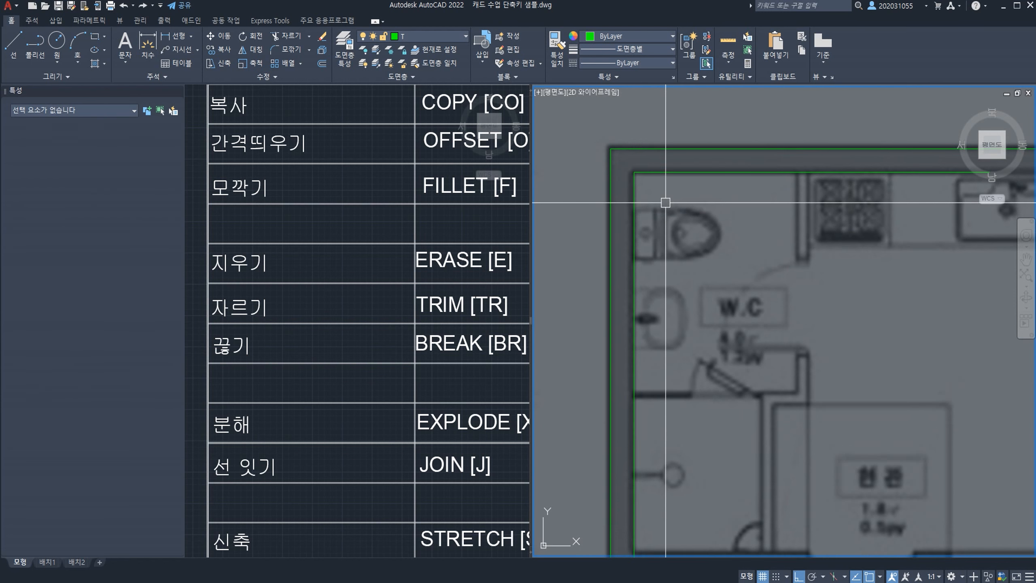
Step: Break the inner wall line around its upper-left corner and again above the W.C. door, and check the separated segment between the gaps
{"action": "left_click", "coordinate": [663, 198]}
{"action": "left_click", "coordinate": [634, 164]}
{"action": "type", "text": "br"}
{"action": "left_click", "coordinate": [649, 194]}
{"action": "left_click", "coordinate": [594, 261]}
{"action": "left_click", "coordinate": [714, 195]}
{"action": "left_click", "coordinate": [774, 194]}
{"action": "left_click", "coordinate": [729, 280]}
{"action": "left_click", "coordinate": [689, 193]}
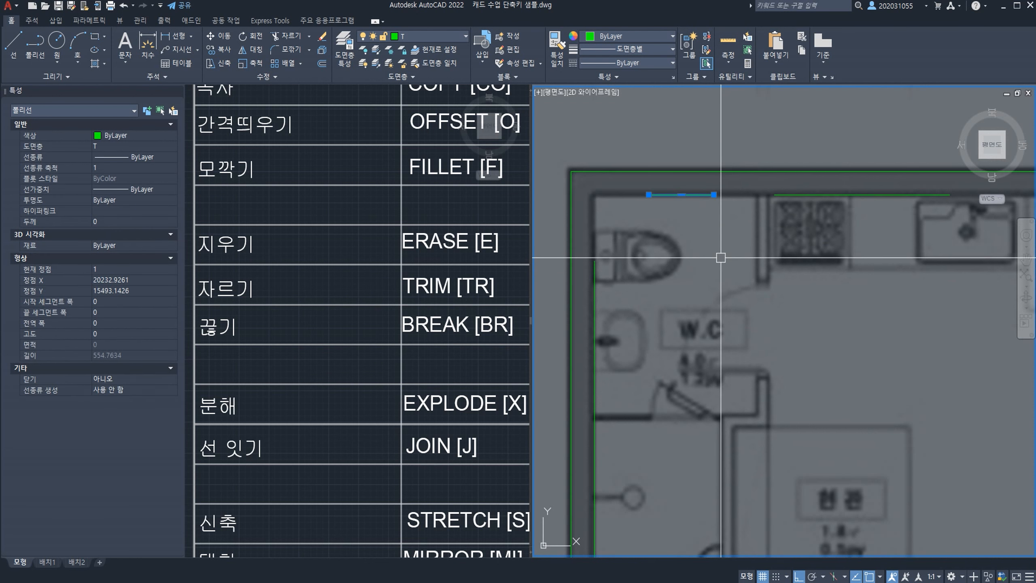
{"action": "key", "text": "Escape"}
Step: Examine the command table's groups, from the PLINE rows to the EXPLODE, JOIN, STRETCH and MIRROR rows
{"action": "left_click", "coordinate": [258, 318]}
{"action": "scroll", "coordinate": [257, 318], "scroll_direction": "down", "scroll_amount": 5}
{"action": "left_click", "coordinate": [226, 188]}
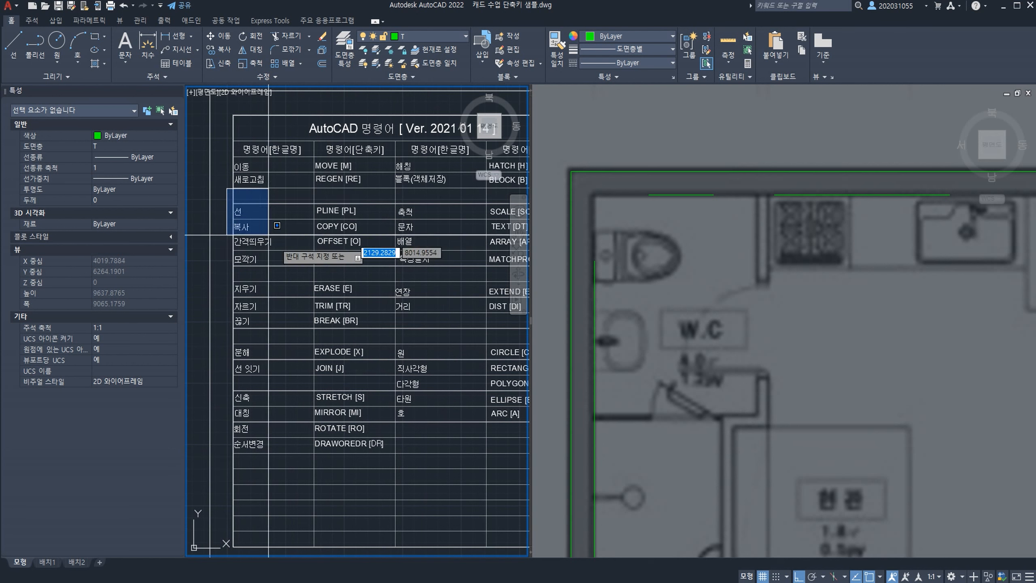
{"action": "left_click", "coordinate": [224, 273]}
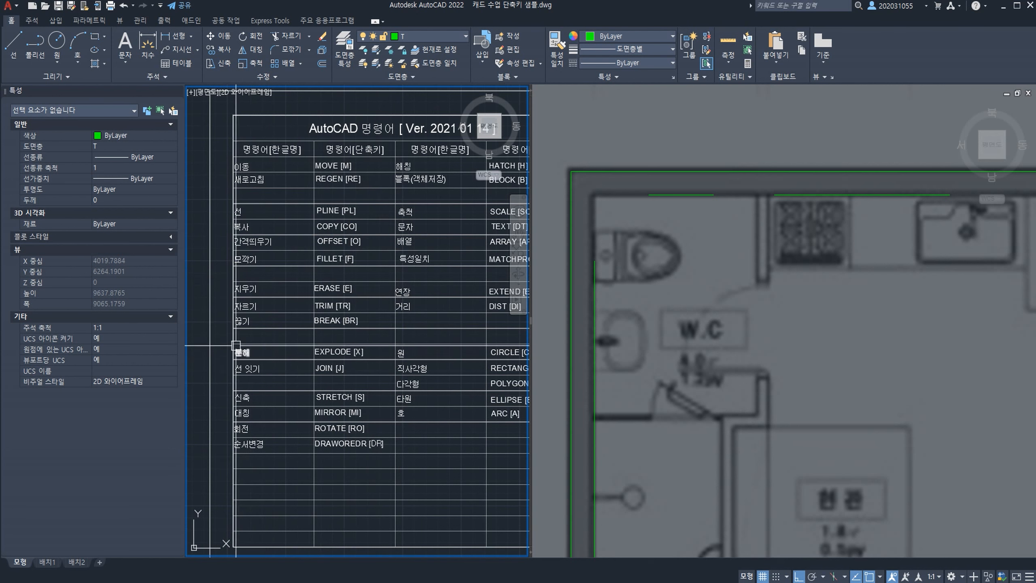
{"action": "left_click", "coordinate": [223, 338]}
{"action": "left_click", "coordinate": [450, 477]}
{"action": "key", "text": "Escape"}
Step: Select the short horizontal green line just below the wall under the shower room
{"action": "left_click", "coordinate": [734, 469]}
{"action": "middle_click_drag", "start_coordinate": [734, 470], "coordinate": [721, 175]}
{"action": "left_click", "coordinate": [605, 310]}
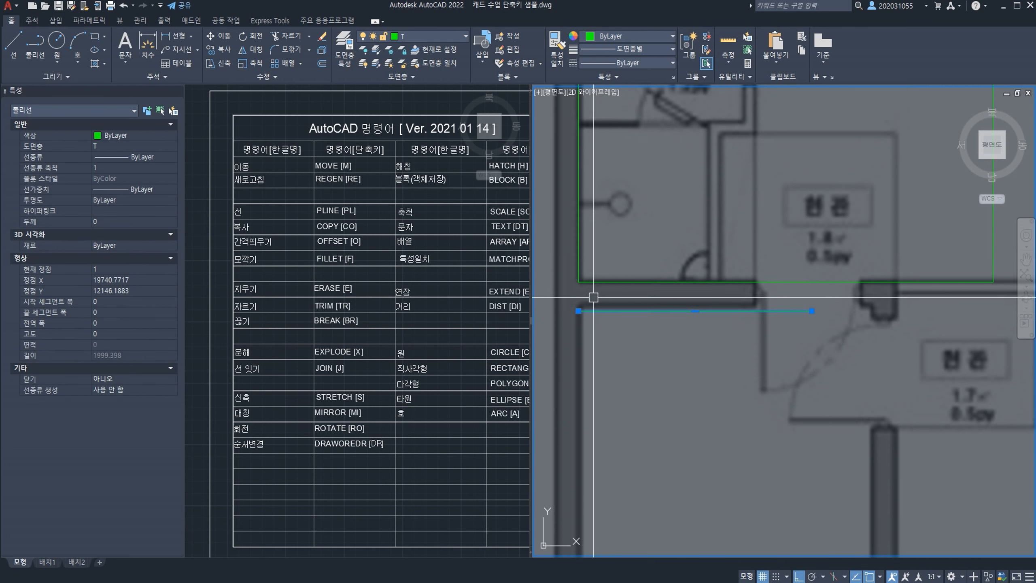
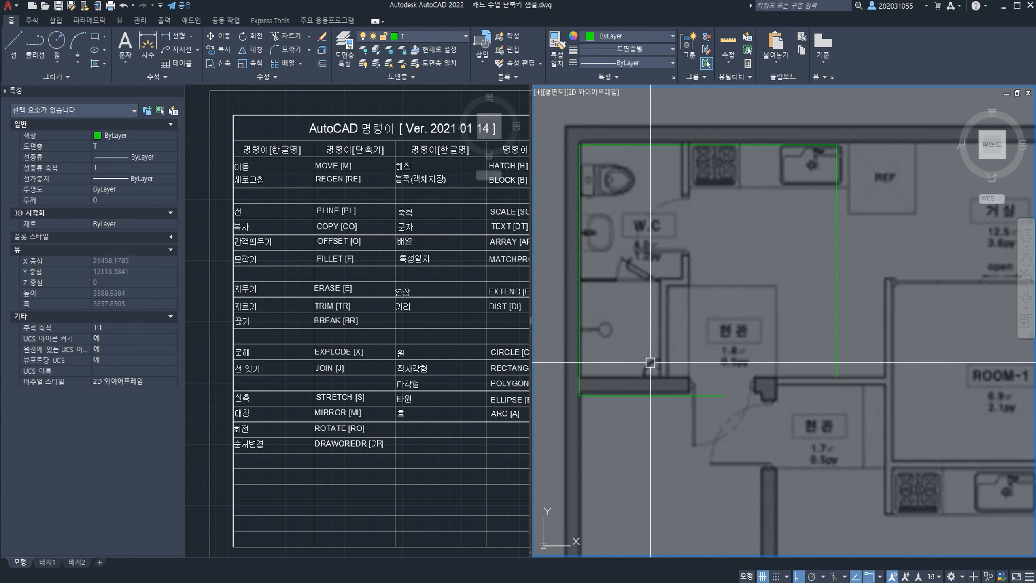
Step: Draw a rectangle over the REF symbol in the upper kitchen
{"action": "left_click", "coordinate": [345, 422]}
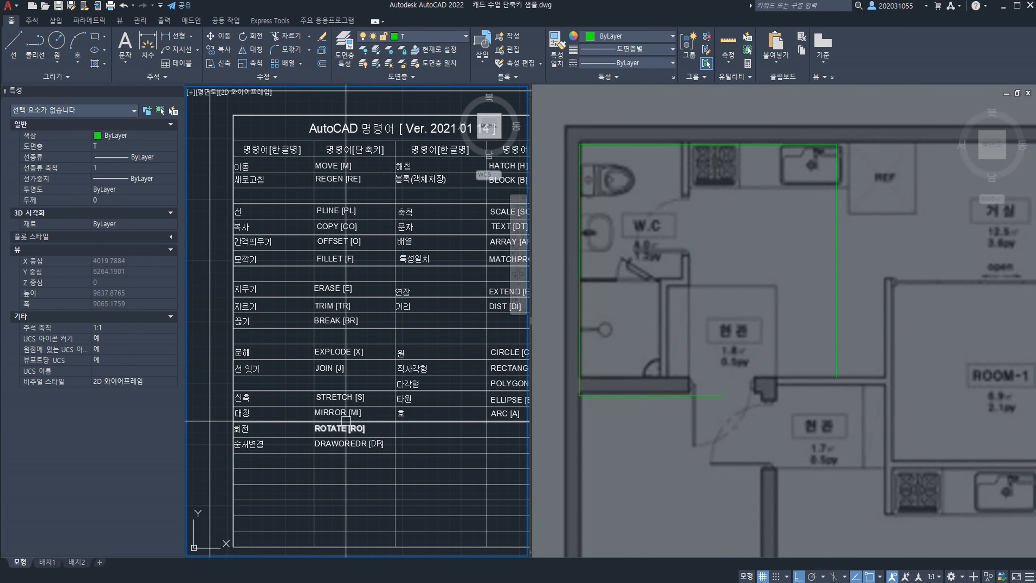
{"action": "scroll", "coordinate": [292, 404], "scroll_direction": "up", "scroll_amount": 2}
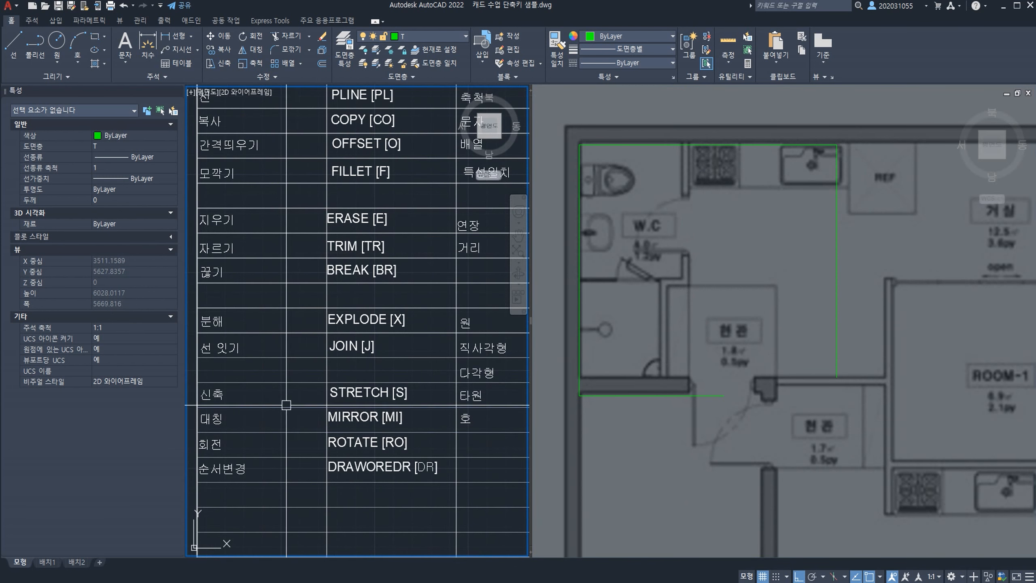
{"action": "left_click", "coordinate": [591, 340]}
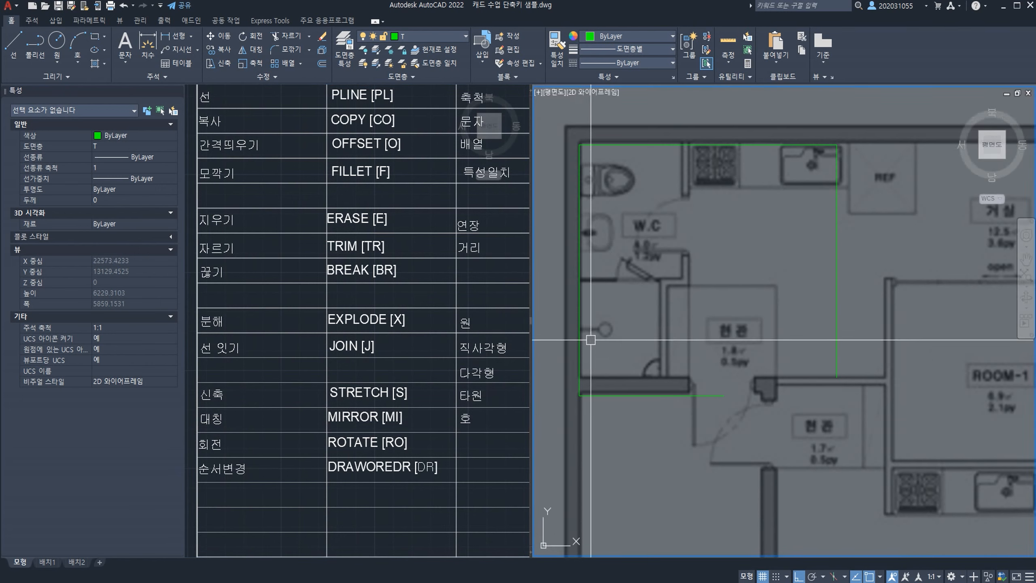
{"action": "scroll", "coordinate": [607, 338], "scroll_direction": "down", "scroll_amount": 4}
{"action": "scroll", "coordinate": [723, 349], "scroll_direction": "up", "scroll_amount": 4}
{"action": "middle_click_drag", "start_coordinate": [674, 414], "coordinate": [781, 394]}
{"action": "middle_click_drag", "start_coordinate": [756, 271], "coordinate": [690, 343]}
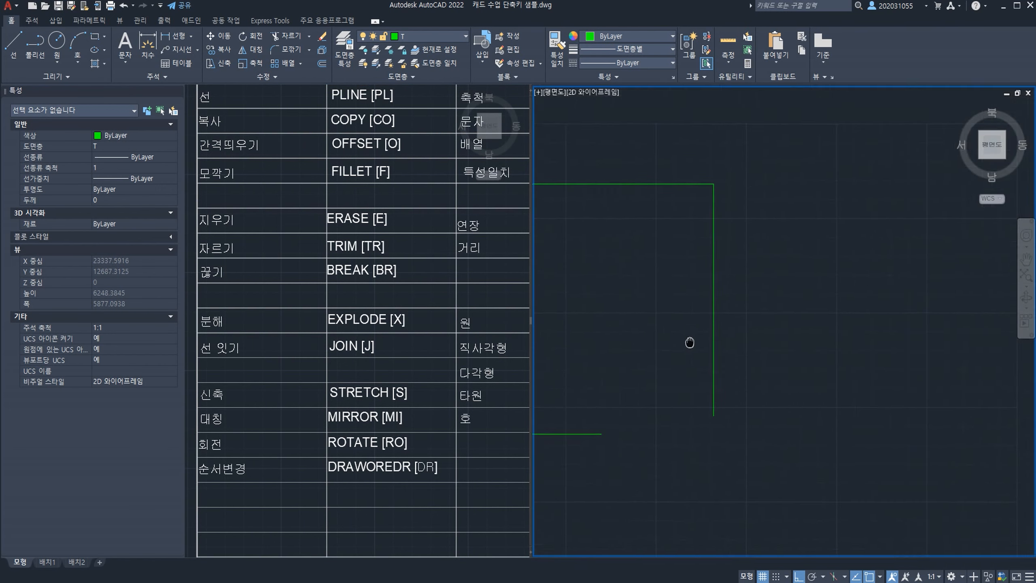
{"action": "scroll", "coordinate": [773, 274], "scroll_direction": "up", "scroll_amount": 2}
{"action": "type", "text": "rec"}
{"action": "key", "text": "space"}
{"action": "left_click", "coordinate": [805, 237]}
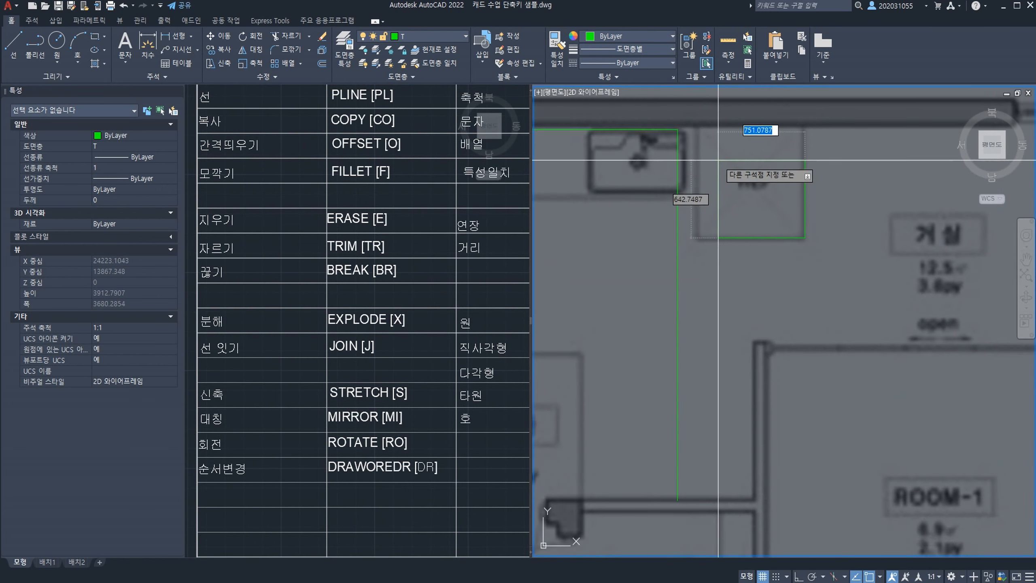
{"action": "left_click", "coordinate": [701, 126]}
Step: Stretch the REF rectangle's right edge outward by its midpoint grip with ortho on, and move it back to the REF outline
{"action": "middle_click_drag", "start_coordinate": [805, 204], "coordinate": [758, 241]}
{"action": "left_click", "coordinate": [758, 245]}
{"action": "left_click", "coordinate": [758, 219]}
{"action": "key", "text": "F8"}
{"action": "left_click", "coordinate": [854, 220]}
{"action": "left_click", "coordinate": [854, 220]}
{"action": "left_click", "coordinate": [747, 222]}
{"action": "mouse_move", "coordinate": [746, 219]}
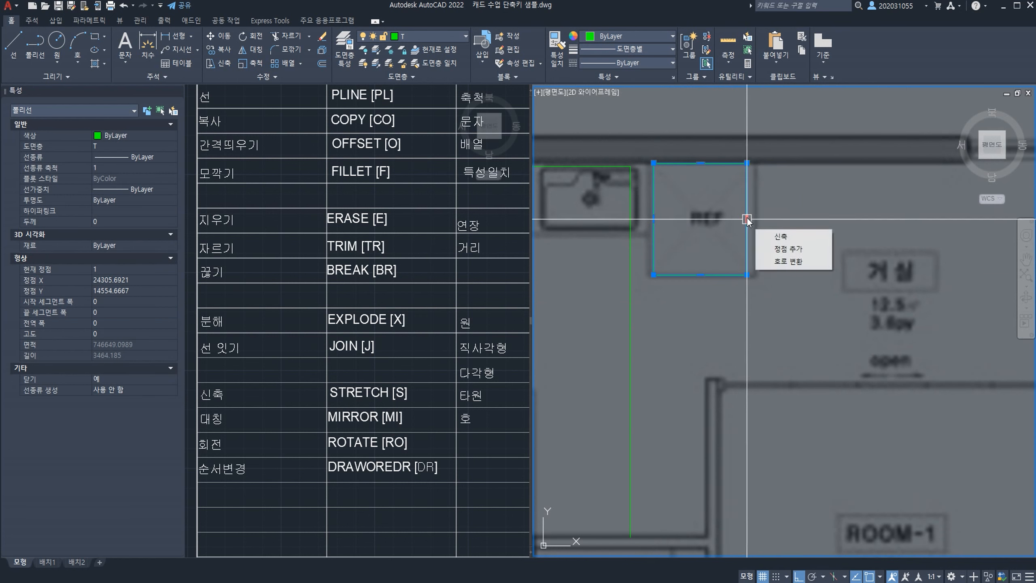
Step: Draw a smaller rectangle inside the REF rectangle and a narrow one crossing its right edge
{"action": "scroll", "coordinate": [791, 166], "scroll_direction": "up", "scroll_amount": 2}
{"action": "left_click", "coordinate": [582, 177]}
{"action": "left_click", "coordinate": [697, 320]}
{"action": "left_click", "coordinate": [614, 236]}
{"action": "left_click", "coordinate": [730, 261]}
Step: Stretch the outer REF rectangle's right edge outward, and undo the stretch
{"action": "left_click", "coordinate": [720, 250]}
{"action": "left_click", "coordinate": [787, 287]}
{"action": "key", "text": "ctrl+z"}
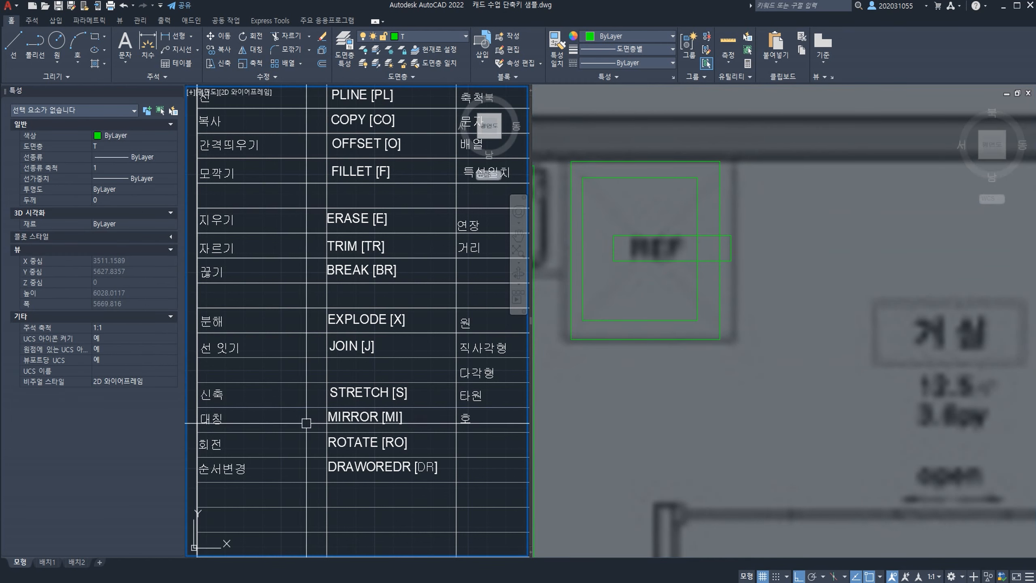
Step: Stretch the right sides of all three rectangles over the REF symbol outward together, horizontally, with the Stretch command
{"action": "type", "text": "s"}
{"action": "key", "text": "space"}
{"action": "left_click", "coordinate": [769, 368]}
{"action": "left_click", "coordinate": [669, 139]}
{"action": "key", "text": "space"}
{"action": "left_click", "coordinate": [625, 420]}
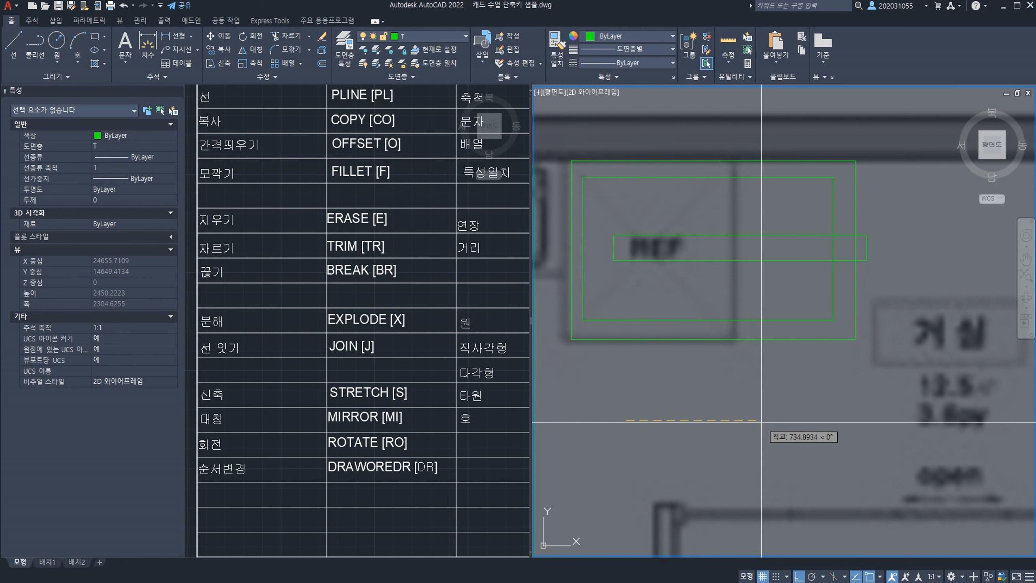
{"action": "left_click", "coordinate": [717, 412]}
{"action": "middle_click_drag", "start_coordinate": [871, 397], "coordinate": [781, 392]}
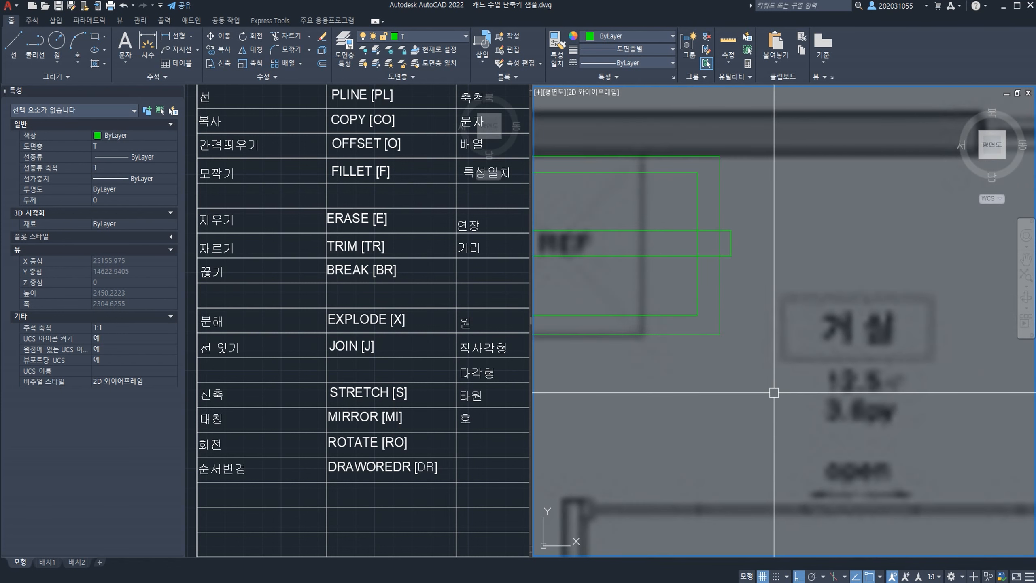
{"action": "left_click", "coordinate": [813, 436]}
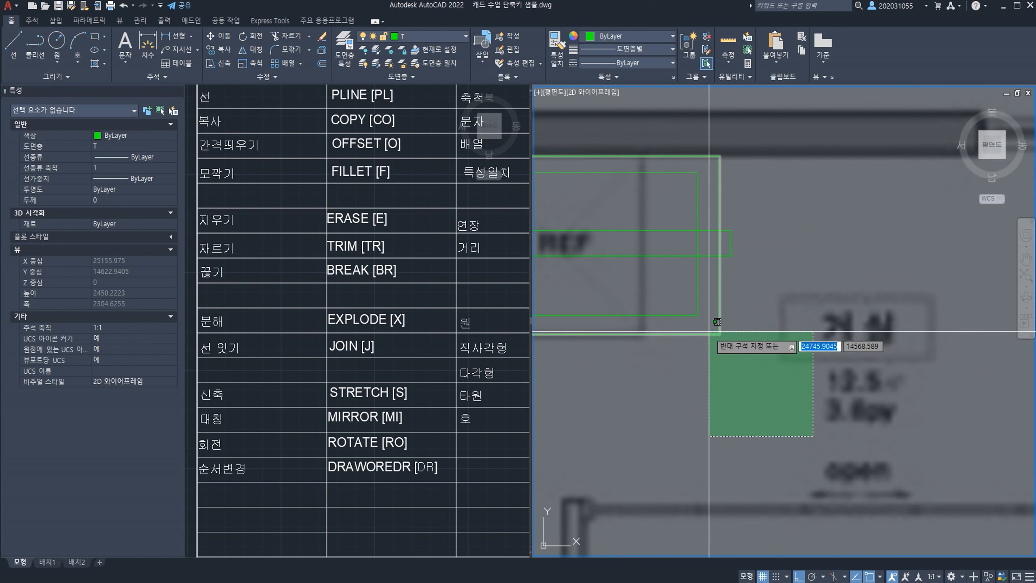
{"action": "left_click", "coordinate": [663, 291]}
{"action": "type", "text": "s"}
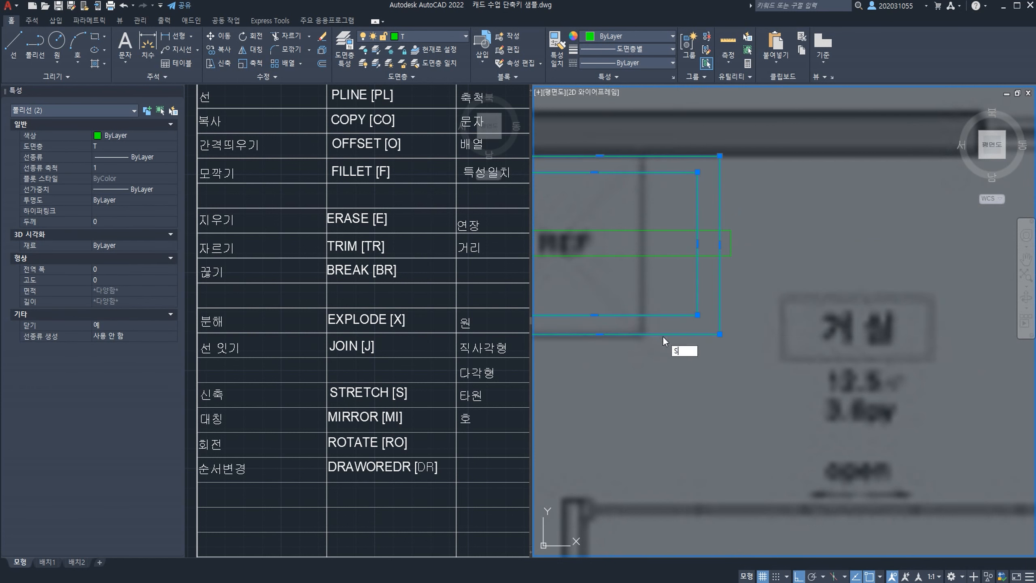
{"action": "key", "text": "space"}
{"action": "left_click", "coordinate": [642, 418]}
{"action": "key", "text": "Escape"}
Step: Stretch only the right end of the narrow rectangle inward, leaving the two larger rectangles out of the stretch
{"action": "middle_click_drag", "start_coordinate": [734, 261], "coordinate": [833, 273]}
{"action": "left_click", "coordinate": [874, 293]}
{"action": "left_click", "coordinate": [766, 220]}
{"action": "left_click", "coordinate": [669, 308]}
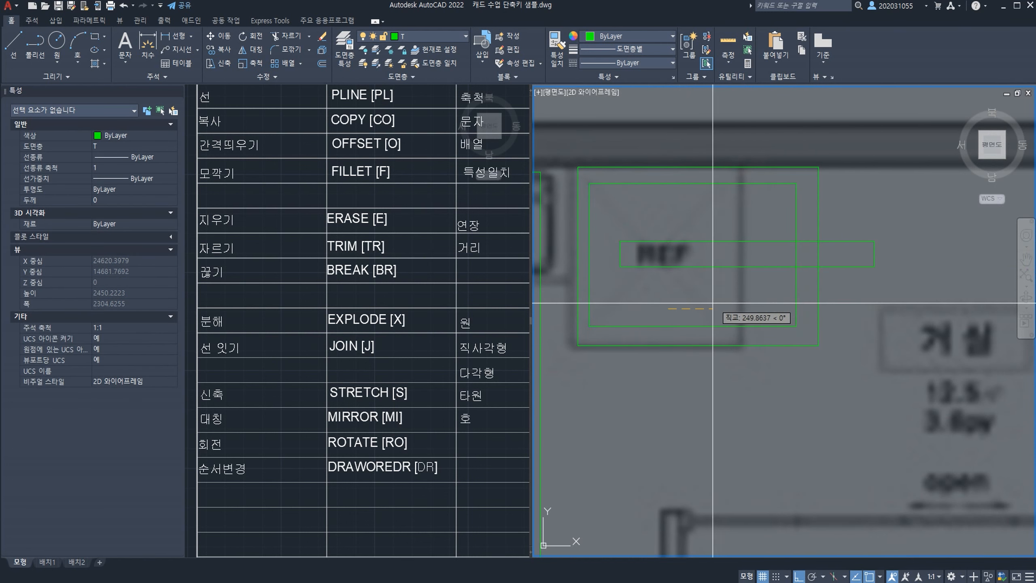
{"action": "left_click", "coordinate": [616, 304]}
Step: Stretch the narrow rectangle's right end back outward past the outer rectangle's edge
{"action": "left_click", "coordinate": [852, 291]}
{"action": "left_click", "coordinate": [757, 225]}
{"action": "key", "text": "space"}
{"action": "left_click", "coordinate": [748, 421]}
{"action": "left_click", "coordinate": [819, 422]}
Step: Mirror the three REF rectangles about a vertical line beside them, keeping the originals
{"action": "scroll", "coordinate": [818, 420], "scroll_direction": "down", "scroll_amount": 4}
{"action": "middle_click_drag", "start_coordinate": [818, 418], "coordinate": [725, 394]}
{"action": "scroll", "coordinate": [728, 396], "scroll_direction": "up", "scroll_amount": 2}
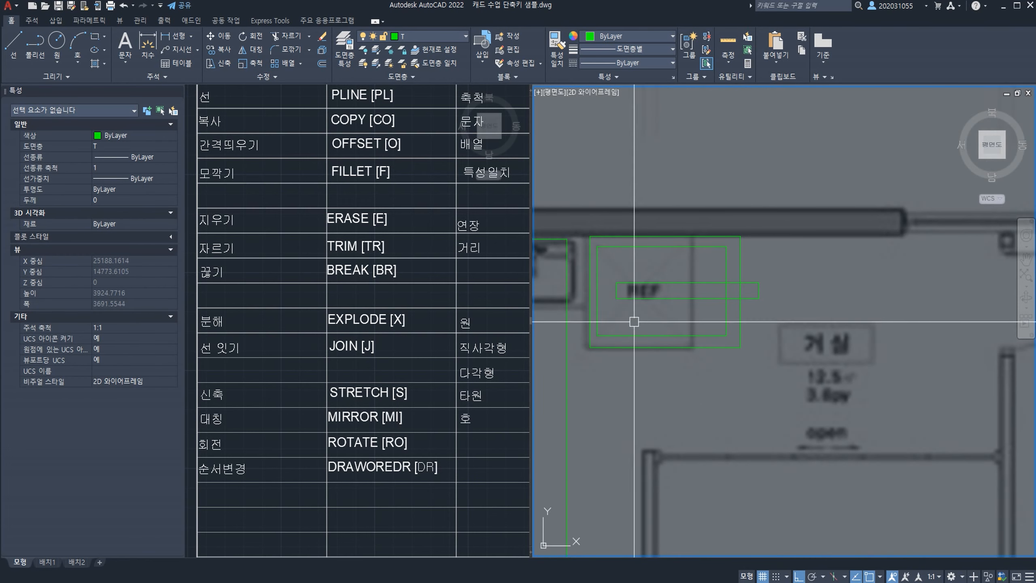
{"action": "left_click", "coordinate": [558, 193]}
{"action": "left_click", "coordinate": [829, 404]}
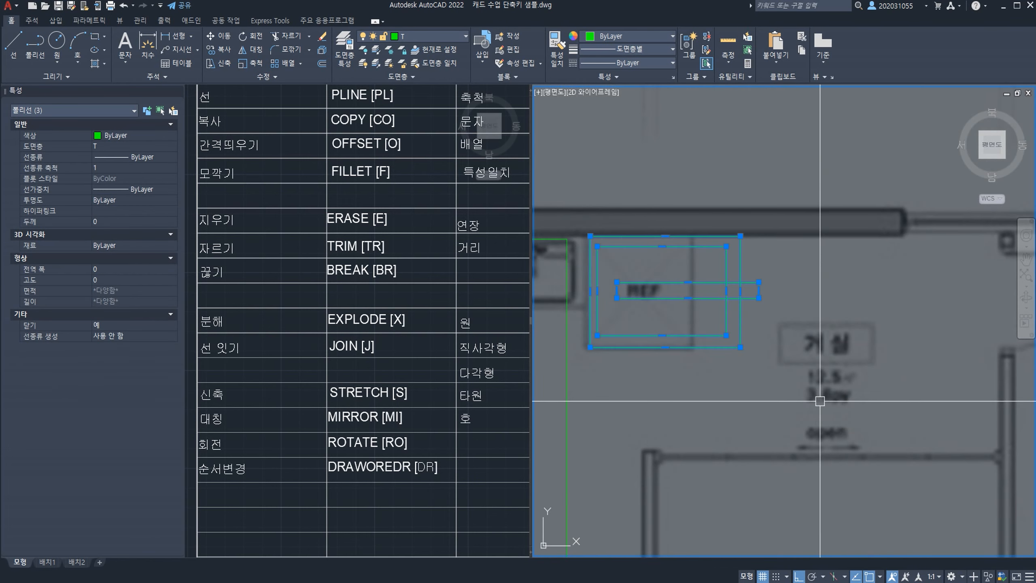
{"action": "left_click", "coordinate": [383, 415]}
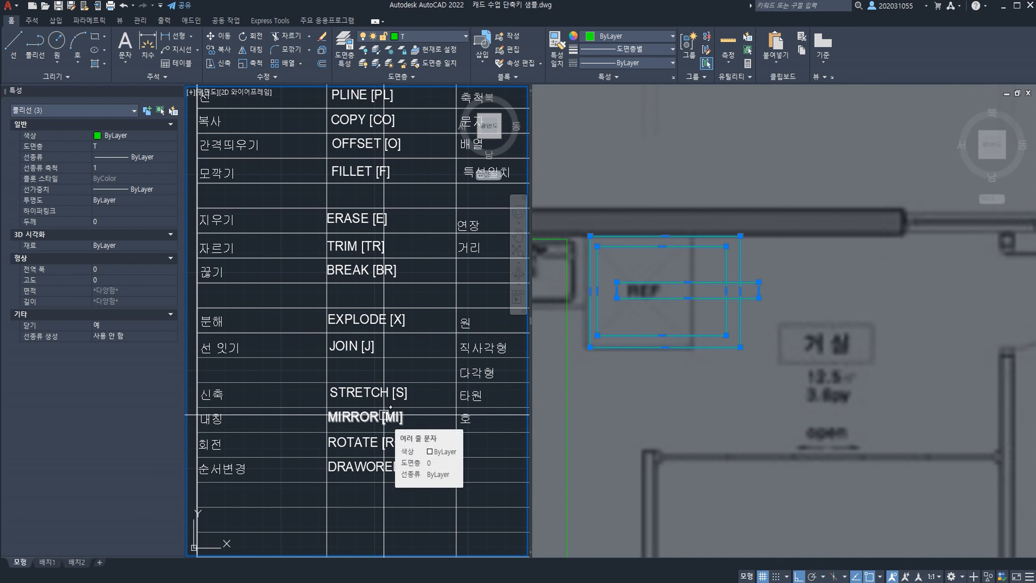
{"action": "left_click", "coordinate": [821, 346]}
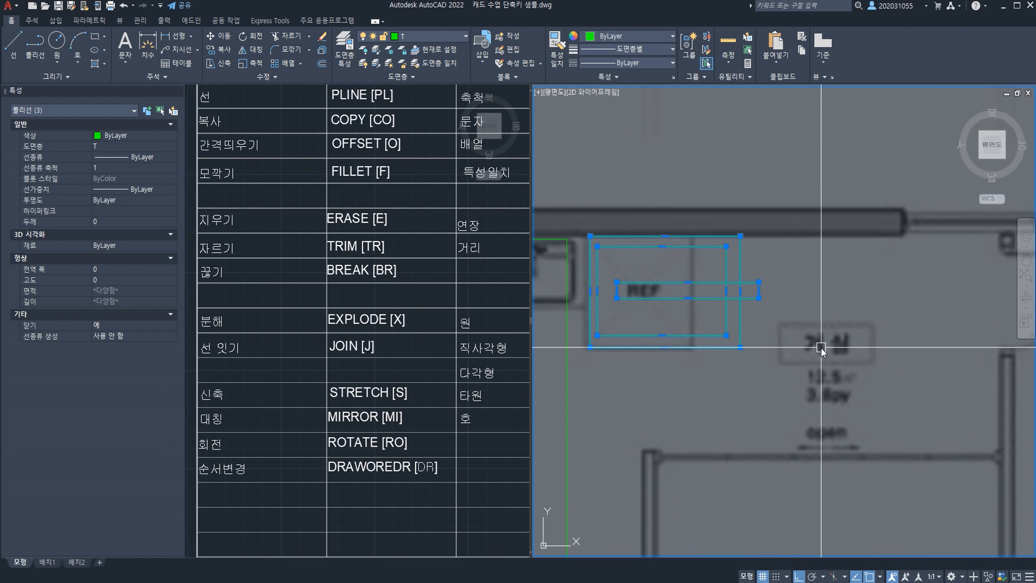
{"action": "type", "text": "mi"}
{"action": "key", "text": "space"}
{"action": "left_click", "coordinate": [783, 377]}
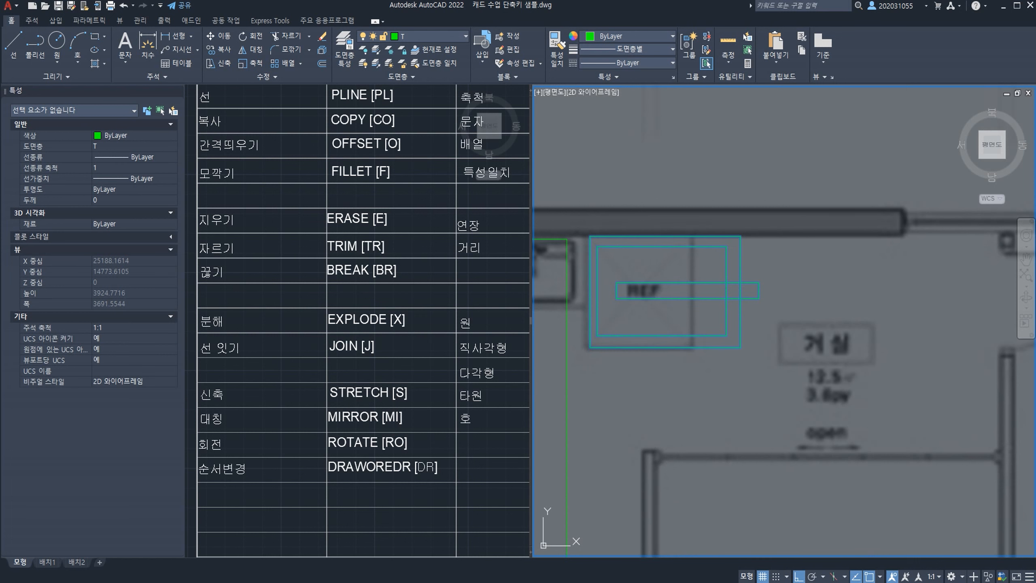
{"action": "left_click", "coordinate": [781, 212]}
{"action": "key", "text": "space"}
Step: Delete the three mirrored rectangles in the living room
{"action": "middle_click_drag", "start_coordinate": [785, 331], "coordinate": [657, 320]}
{"action": "left_click", "coordinate": [868, 347]}
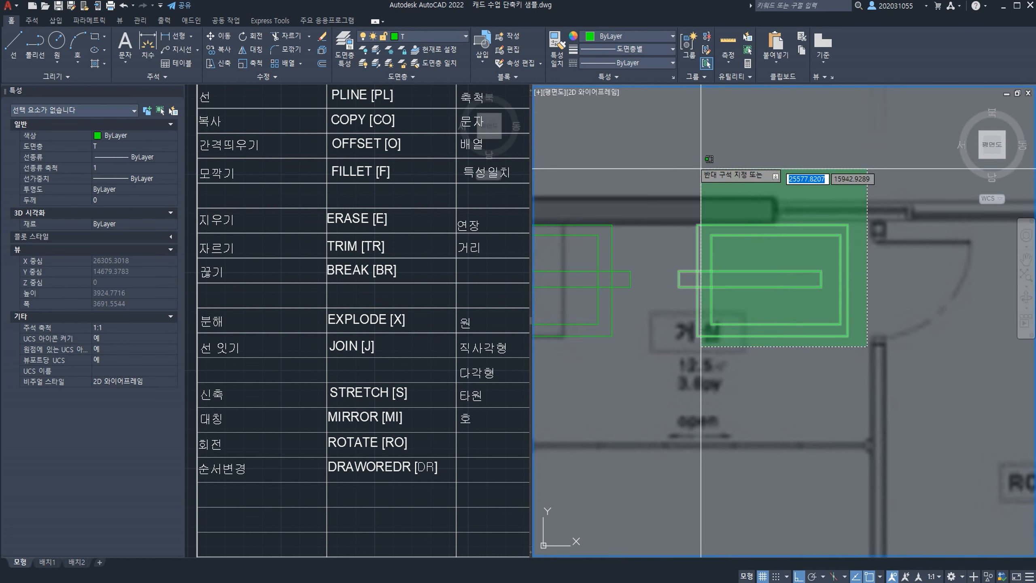
{"action": "left_click", "coordinate": [698, 167]}
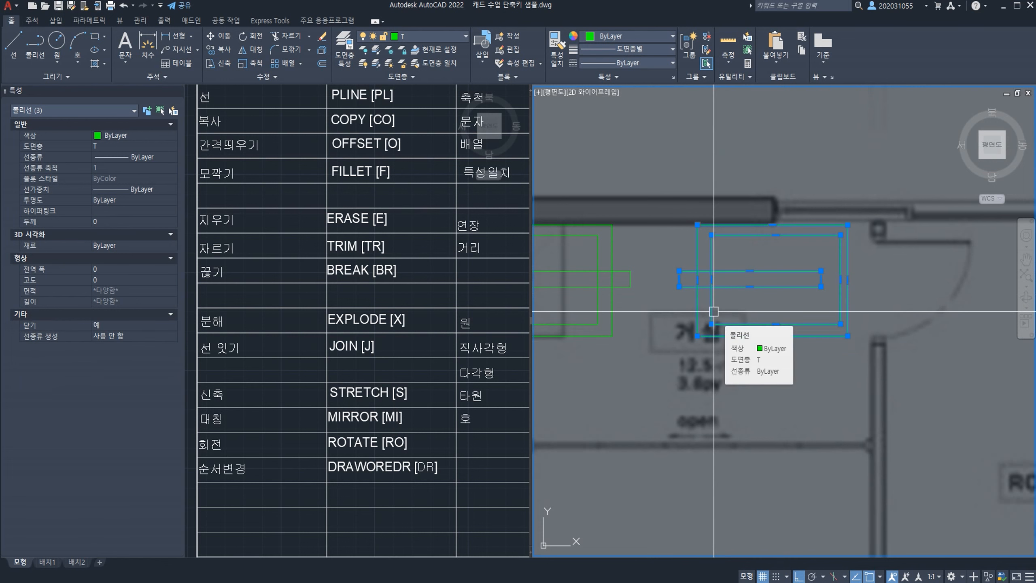
{"action": "key", "text": "Delete"}
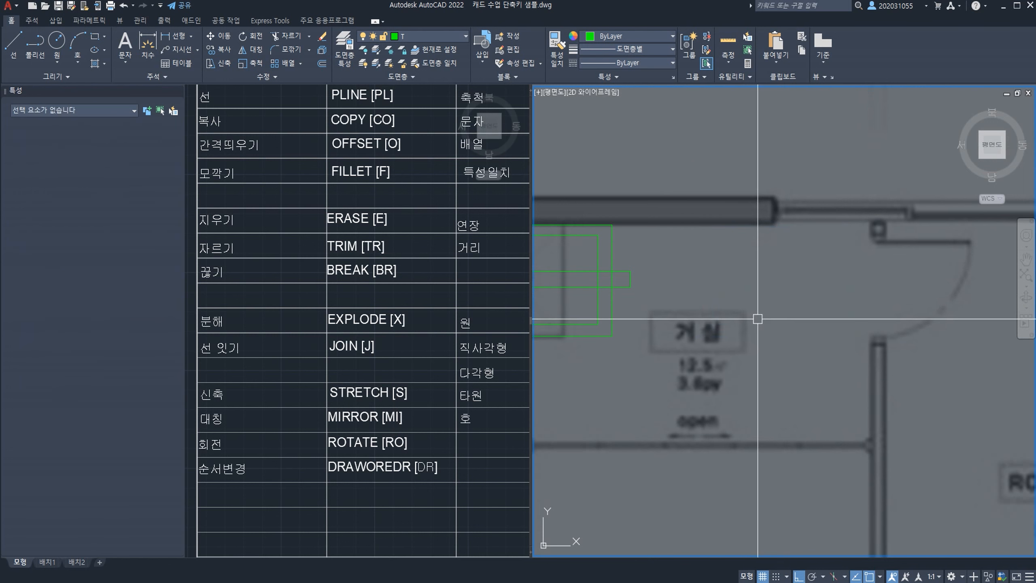
Step: Draw a narrow upright rectangle filling the gap between the right edges of the inner and outer REF rectangles
{"action": "middle_click_drag", "start_coordinate": [714, 311], "coordinate": [821, 319]}
{"action": "scroll", "coordinate": [701, 286], "scroll_direction": "up", "scroll_amount": 2}
{"action": "type", "text": "rec"}
{"action": "key", "text": "space"}
{"action": "left_click", "coordinate": [720, 204]}
{"action": "left_click", "coordinate": [743, 365]}
Step: Put the new upright rectangle on layer 252 and set its colour to yellow (248,215,49)
{"action": "left_click", "coordinate": [742, 318]}
{"action": "left_click", "coordinate": [435, 38]}
{"action": "left_click", "coordinate": [425, 94]}
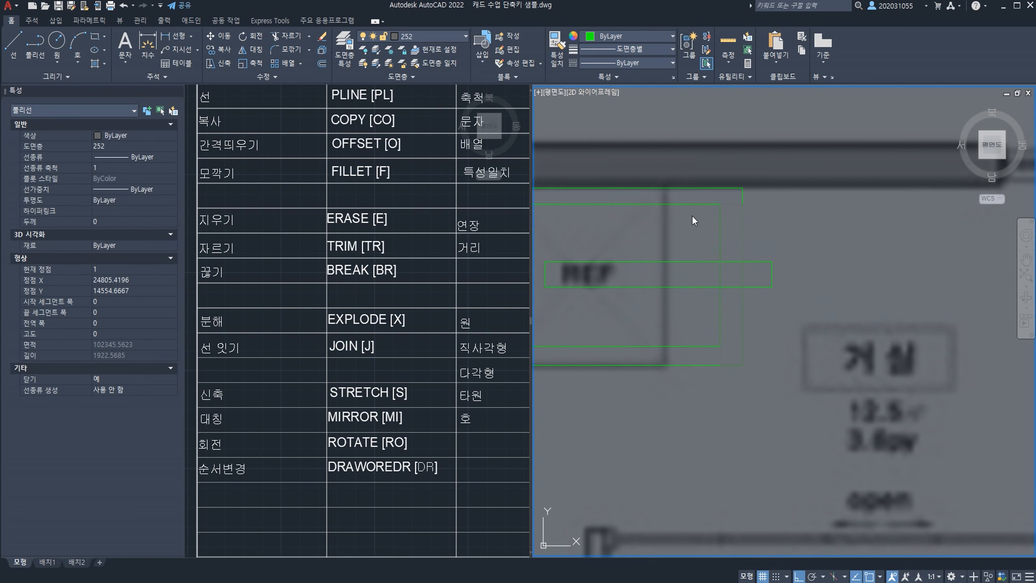
{"action": "left_click", "coordinate": [742, 255]}
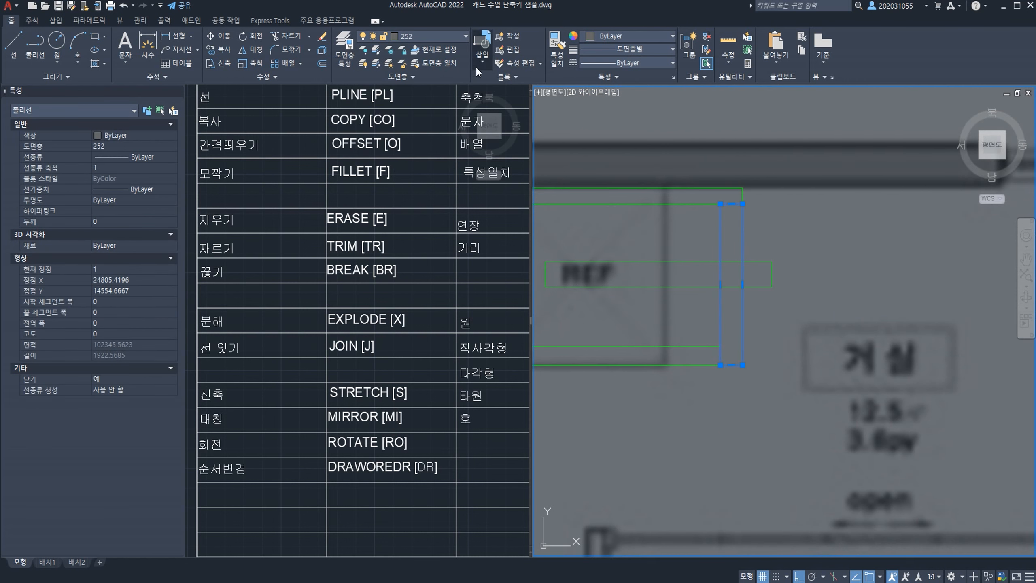
{"action": "left_click", "coordinate": [455, 40]}
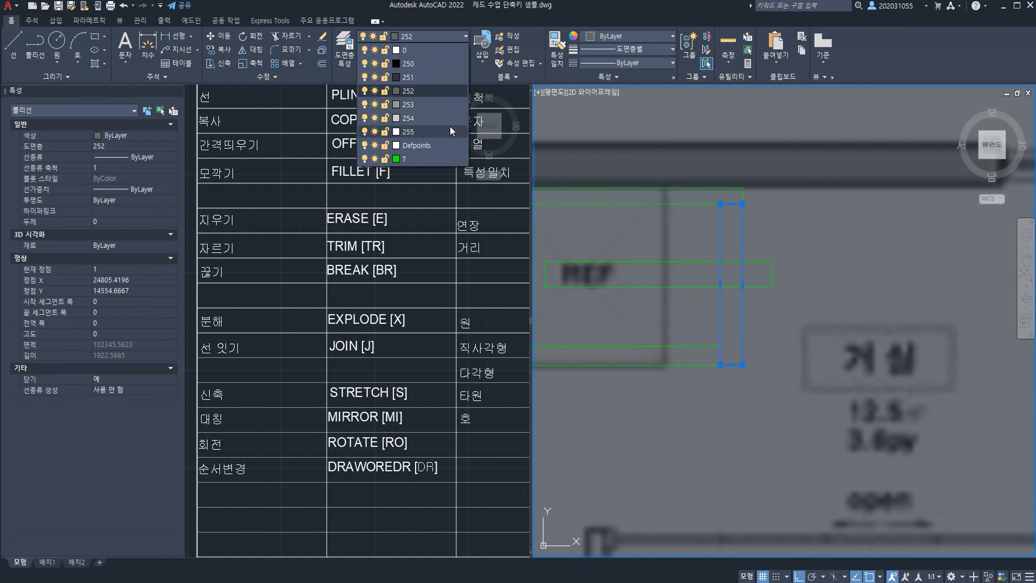
{"action": "left_click", "coordinate": [636, 37]}
{"action": "left_click", "coordinate": [639, 34]}
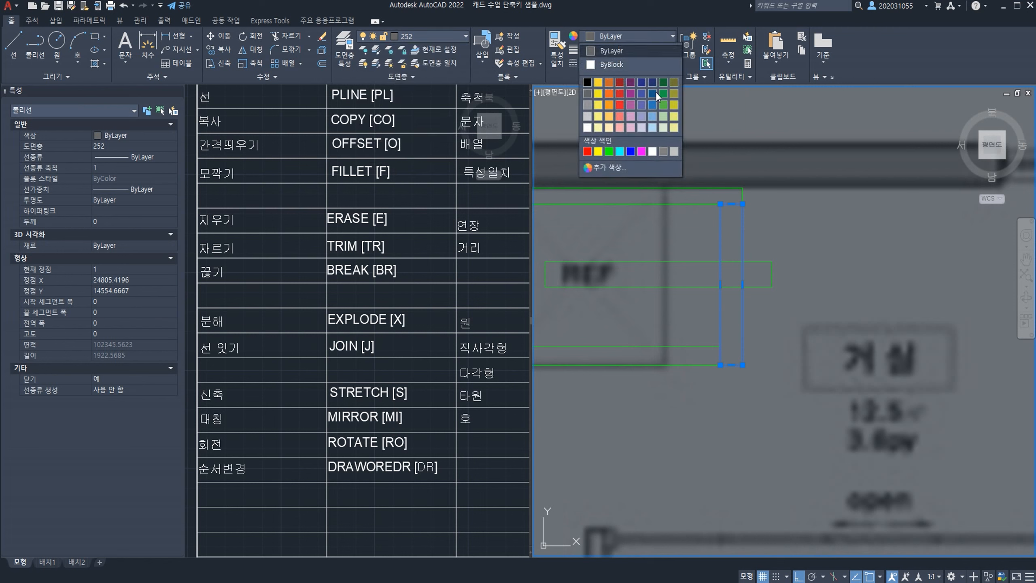
{"action": "left_click", "coordinate": [598, 86]}
{"action": "key", "text": "Escape"}
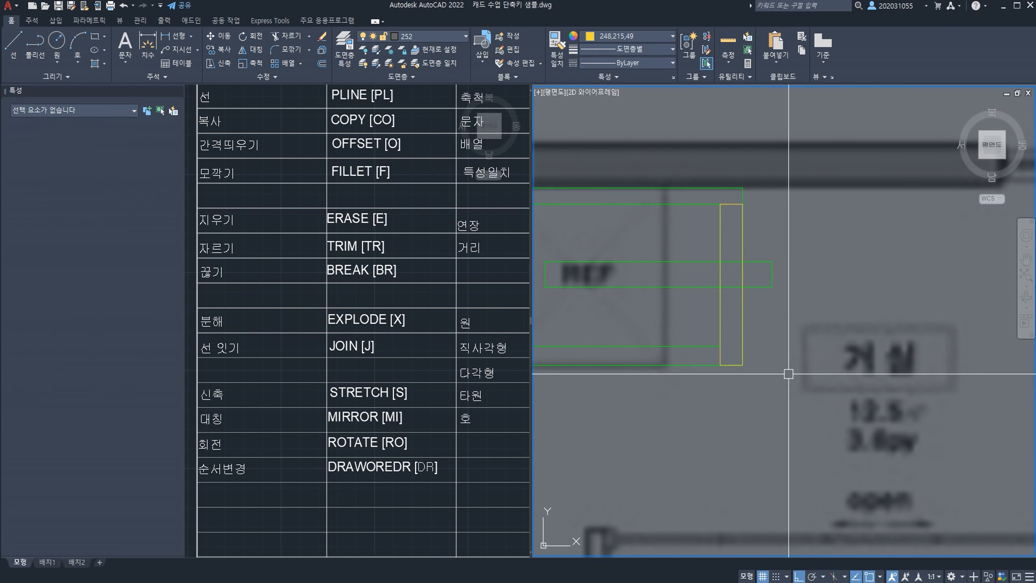
Step: Send the yellow rectangle to the back of the draw order with DRAWORDER
{"action": "left_click", "coordinate": [742, 348]}
{"action": "type", "text": "dr"}
{"action": "key", "text": "Return"}
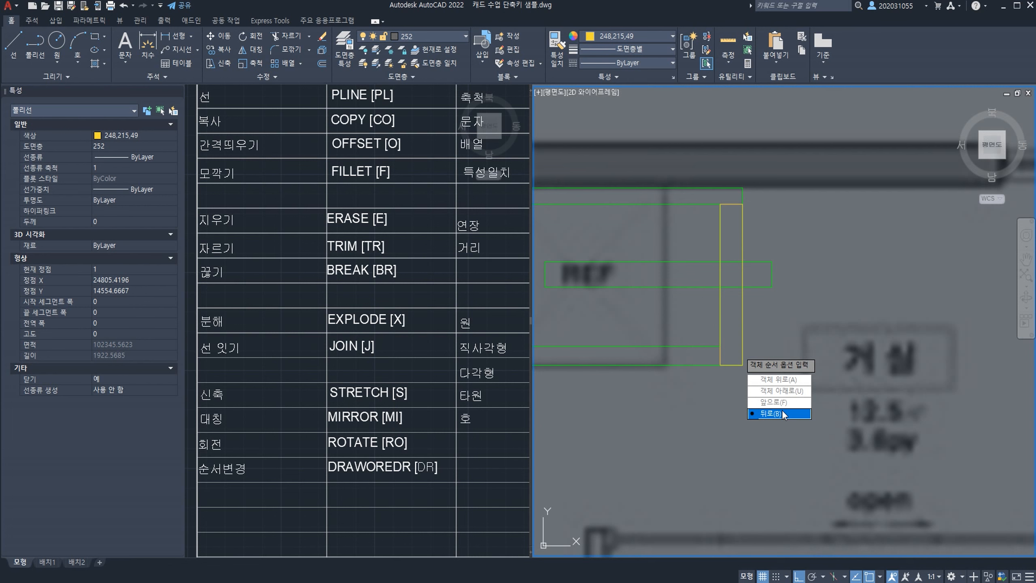
{"action": "left_click", "coordinate": [783, 414]}
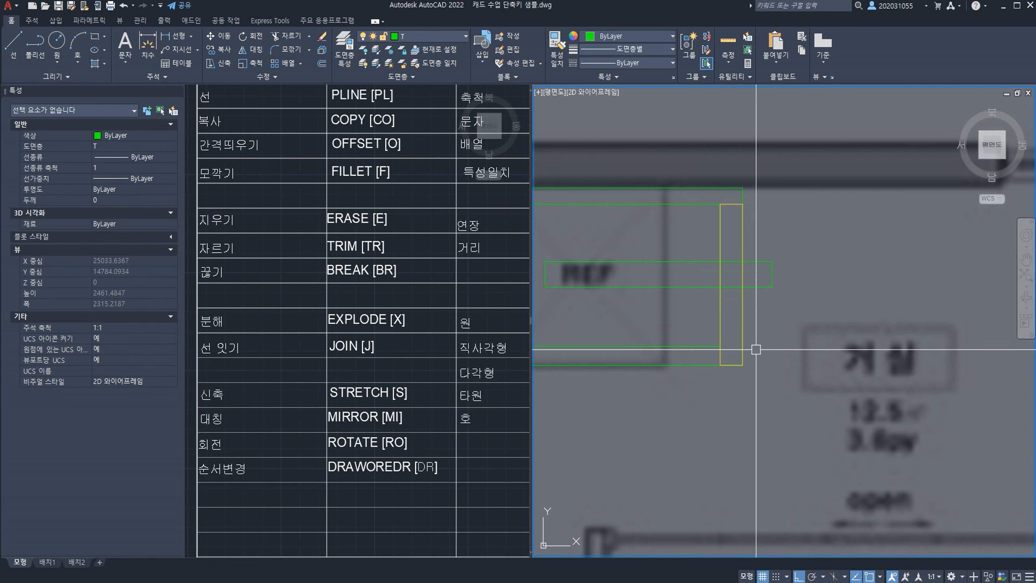
Step: Delete the green outline drawn over the upper-left rooms of the floor plan
{"action": "left_click", "coordinate": [458, 422]}
{"action": "middle_click_drag", "start_coordinate": [459, 423], "coordinate": [179, 496]}
{"action": "middle_click_drag", "start_coordinate": [330, 296], "coordinate": [352, 393]}
{"action": "left_click", "coordinate": [723, 323]}
{"action": "left_click", "coordinate": [723, 324]}
{"action": "scroll", "coordinate": [695, 245], "scroll_direction": "down", "scroll_amount": 5}
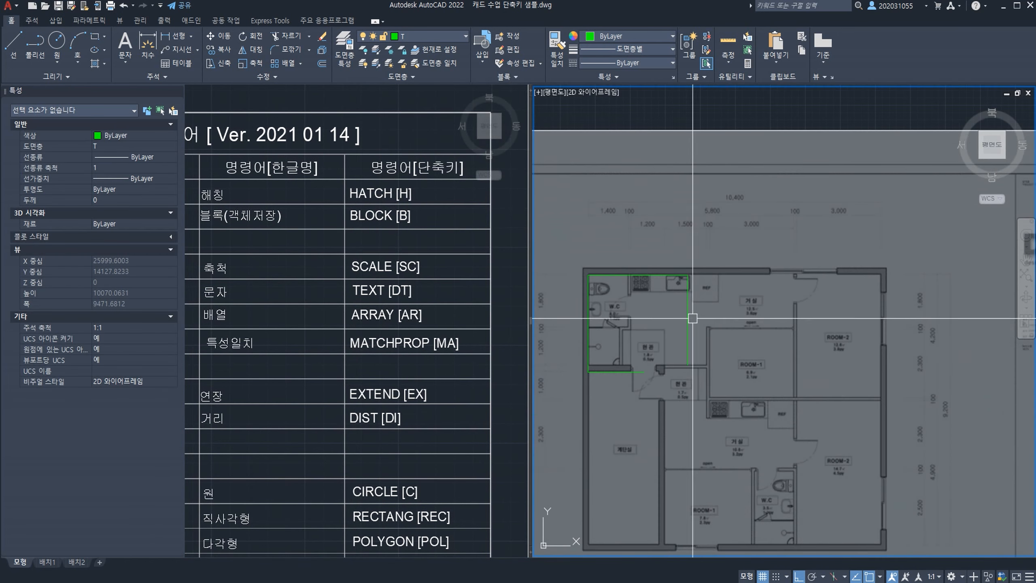
{"action": "left_click", "coordinate": [593, 245]}
{"action": "key", "text": "Delete"}
Step: Outline the floor plan's exterior walls and the partition beside the stair room with the Rectangle command
{"action": "type", "text": "rec"}
{"action": "key", "text": "space"}
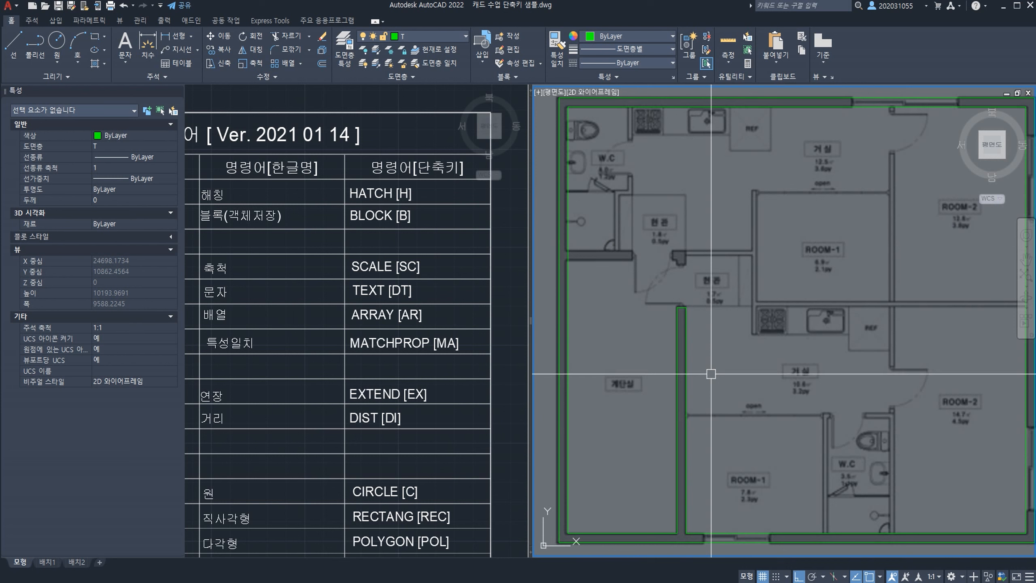
{"action": "type", "text": "l"}
{"action": "key", "text": "space"}
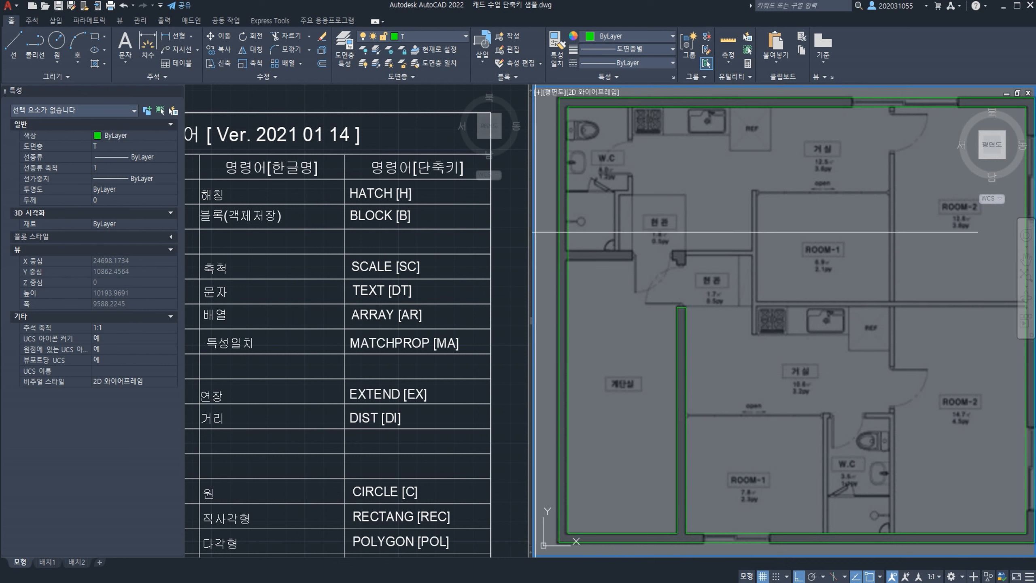
Step: Hatch the wall thickness between the green exterior wall outlines
{"action": "left_click", "coordinate": [243, 203]}
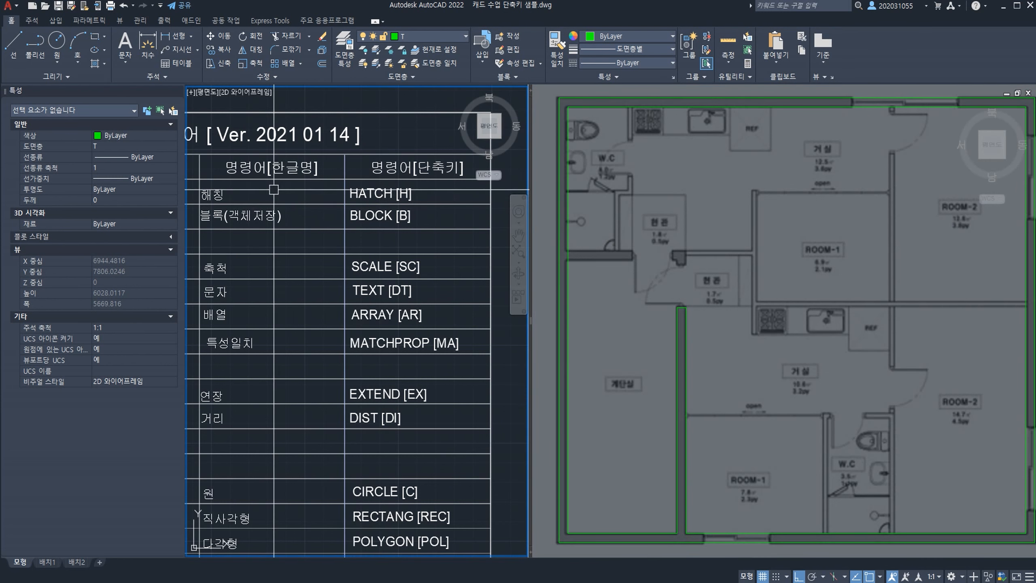
{"action": "left_click", "coordinate": [653, 175]}
{"action": "type", "text": "h"}
{"action": "key", "text": "space"}
{"action": "left_click", "coordinate": [563, 123]}
{"action": "key", "text": "space"}
Step: Change the wall hatch to the SOLID pattern in red (205,32,39)
{"action": "scroll", "coordinate": [548, 98], "scroll_direction": "up", "scroll_amount": 5}
{"action": "left_click", "coordinate": [581, 118]}
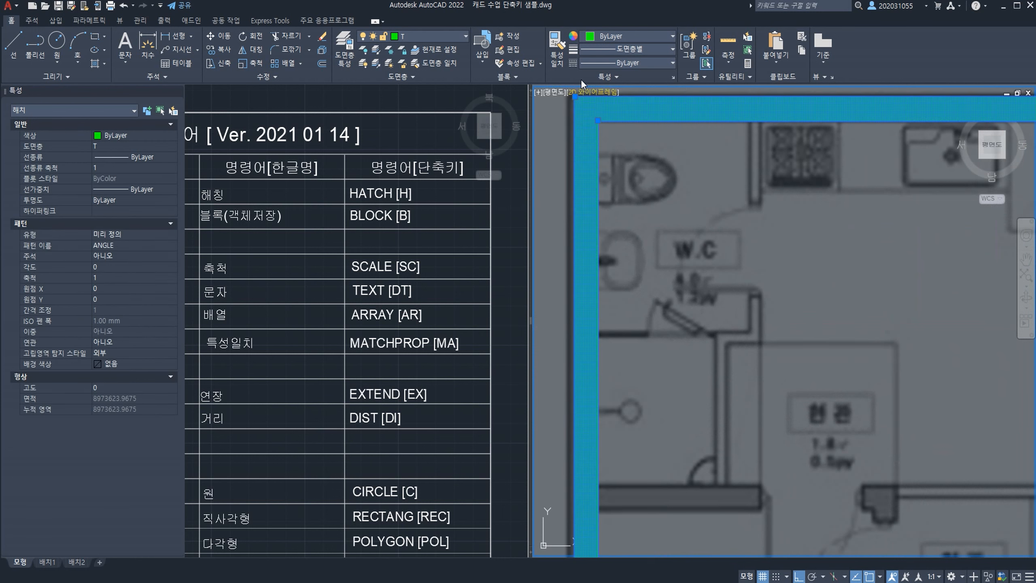
{"action": "left_click", "coordinate": [343, 49]}
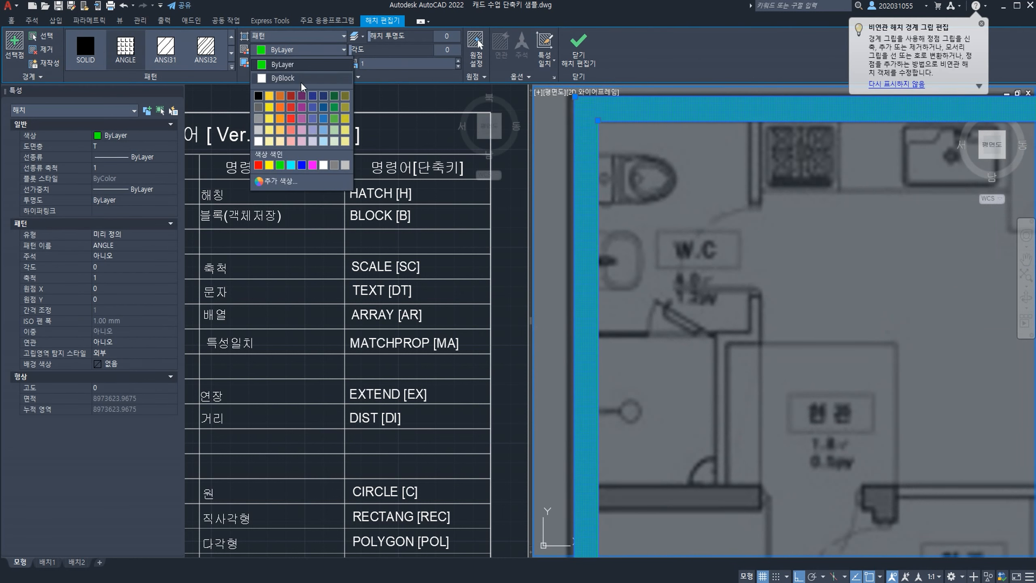
{"action": "left_click", "coordinate": [291, 117]}
{"action": "left_click", "coordinate": [290, 101]}
{"action": "left_click", "coordinate": [85, 50]}
{"action": "key", "text": "Escape"}
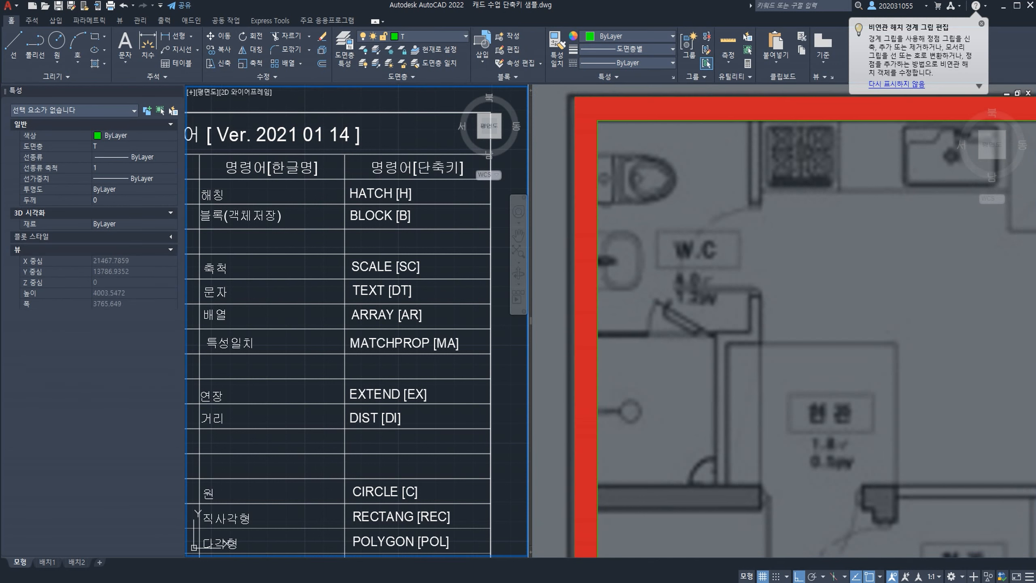
{"action": "scroll", "coordinate": [777, 297], "scroll_direction": "down", "scroll_amount": 8}
{"action": "left_click", "coordinate": [699, 274]}
{"action": "scroll", "coordinate": [699, 274], "scroll_direction": "down", "scroll_amount": 4}
{"action": "left_click", "coordinate": [654, 221]}
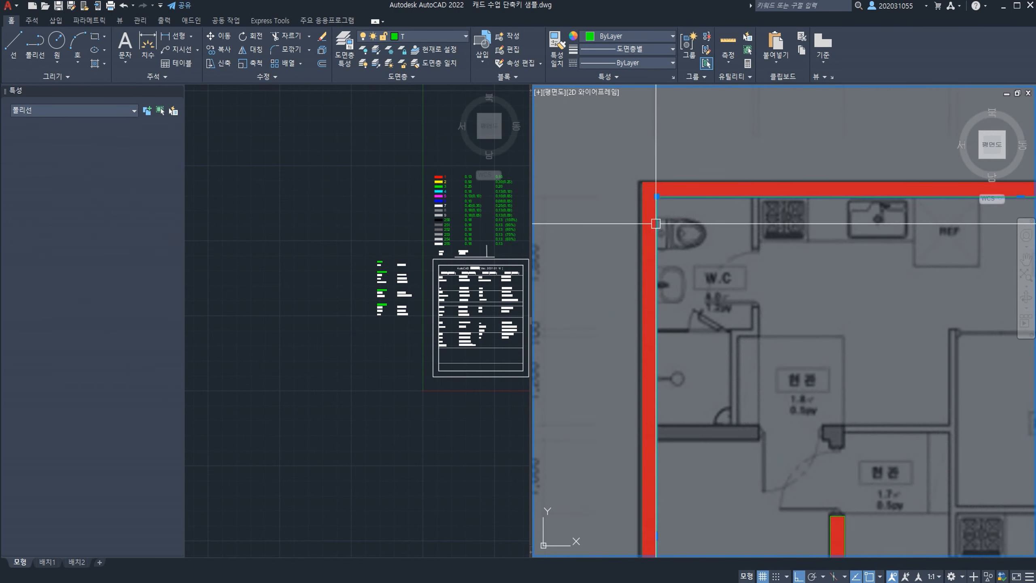
{"action": "left_click", "coordinate": [639, 208]}
{"action": "key", "text": "Escape"}
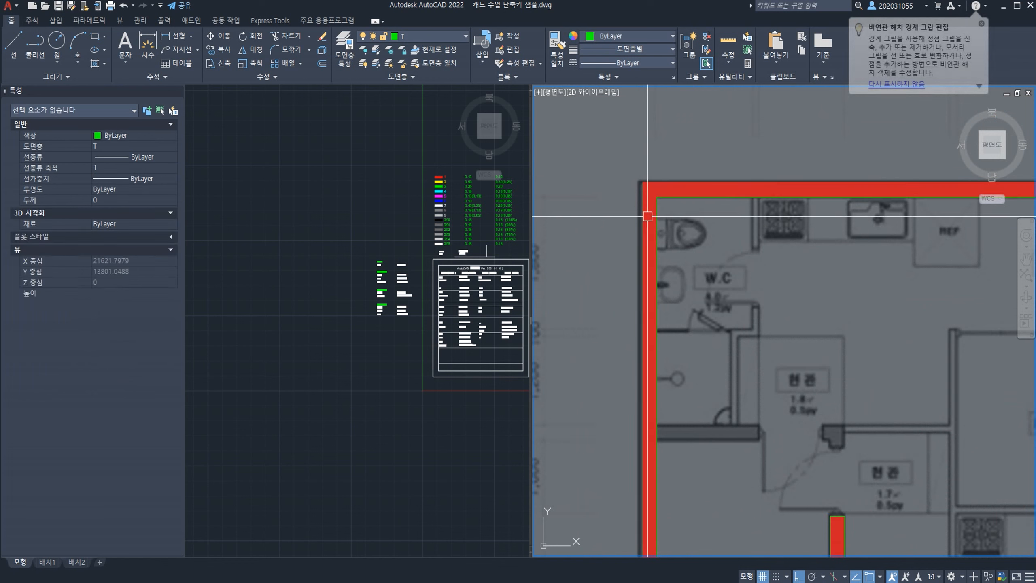
Step: Send the red wall hatch and the floor plan image to the back of the draw order
{"action": "left_click", "coordinate": [650, 221]}
{"action": "scroll", "coordinate": [650, 221], "scroll_direction": "down", "scroll_amount": 4}
{"action": "scroll", "coordinate": [657, 176], "scroll_direction": "down", "scroll_amount": 4}
{"action": "left_click", "coordinate": [667, 130]}
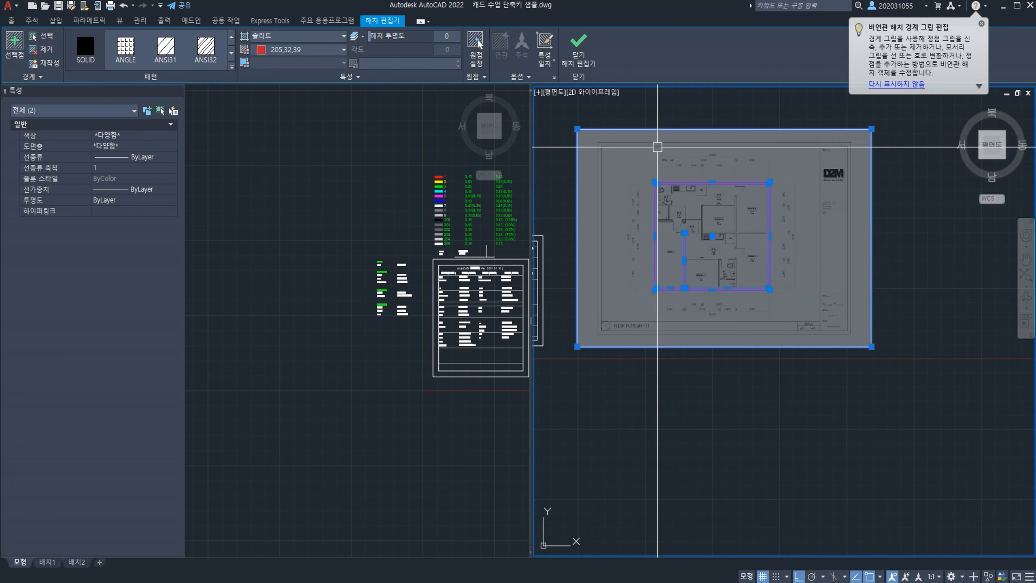
{"action": "type", "text": "dr"}
{"action": "key", "text": "space"}
{"action": "key", "text": "space"}
{"action": "scroll", "coordinate": [678, 170], "scroll_direction": "up", "scroll_amount": 4}
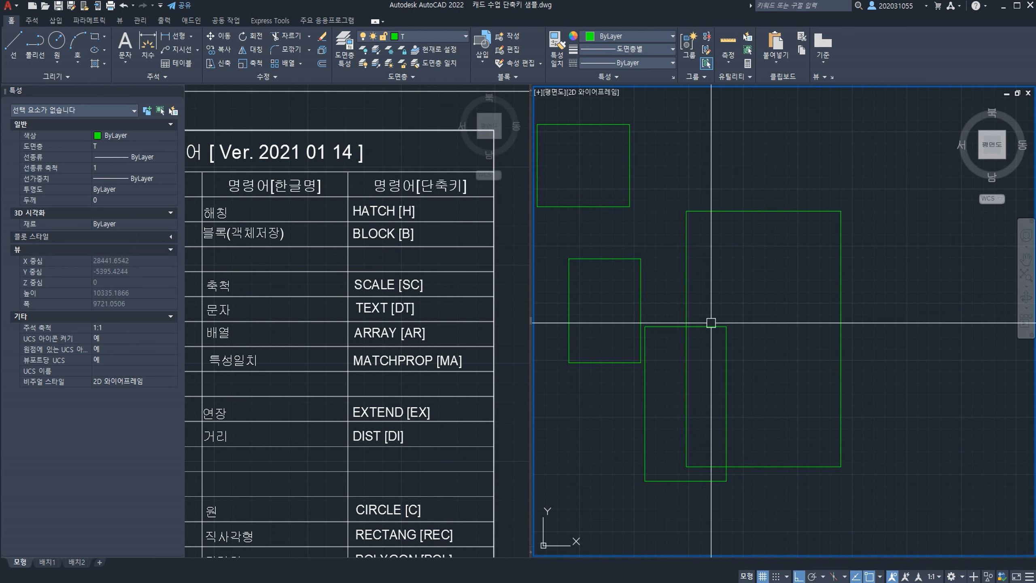
{"action": "left_click_drag", "start_coordinate": [837, 417], "coordinate": [636, 192]}
{"action": "type", "text": "B"}
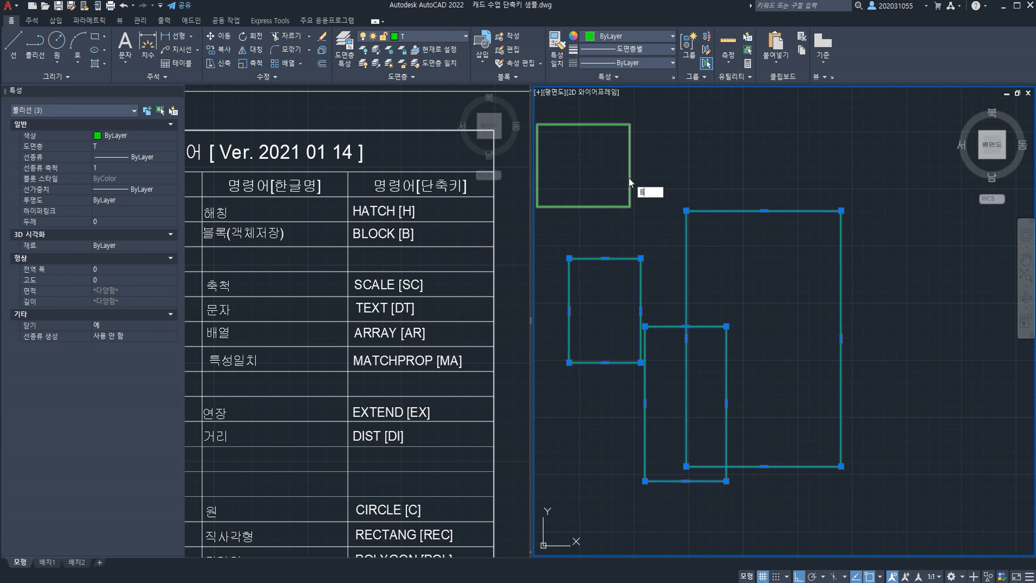
{"action": "key", "text": "Escape"}
Step: Define the four green rectangles as a block named BA
{"action": "left_click", "coordinate": [770, 381]}
{"action": "left_click", "coordinate": [588, 156]}
{"action": "type", "text": "B"}
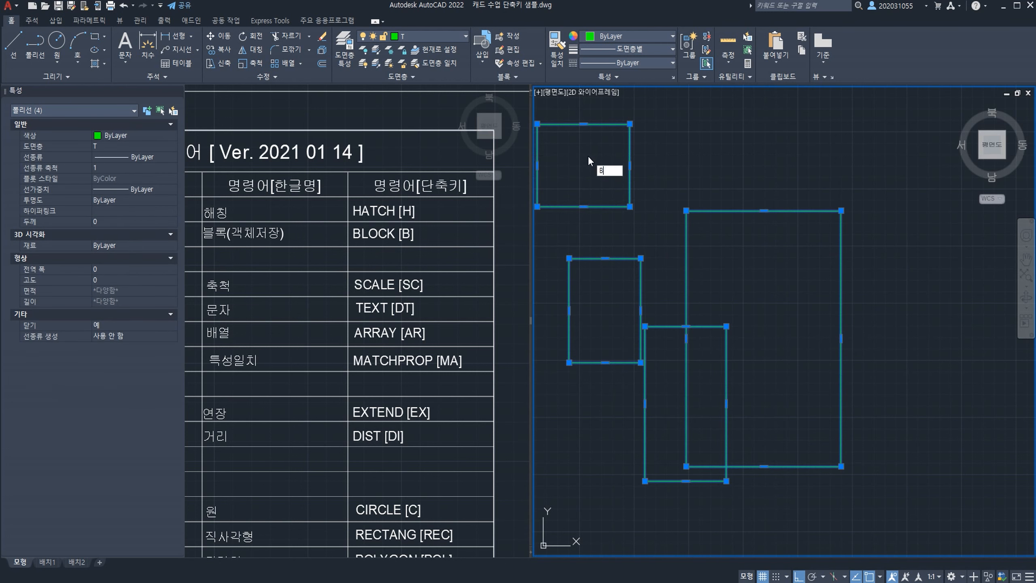
{"action": "key", "text": "Return"}
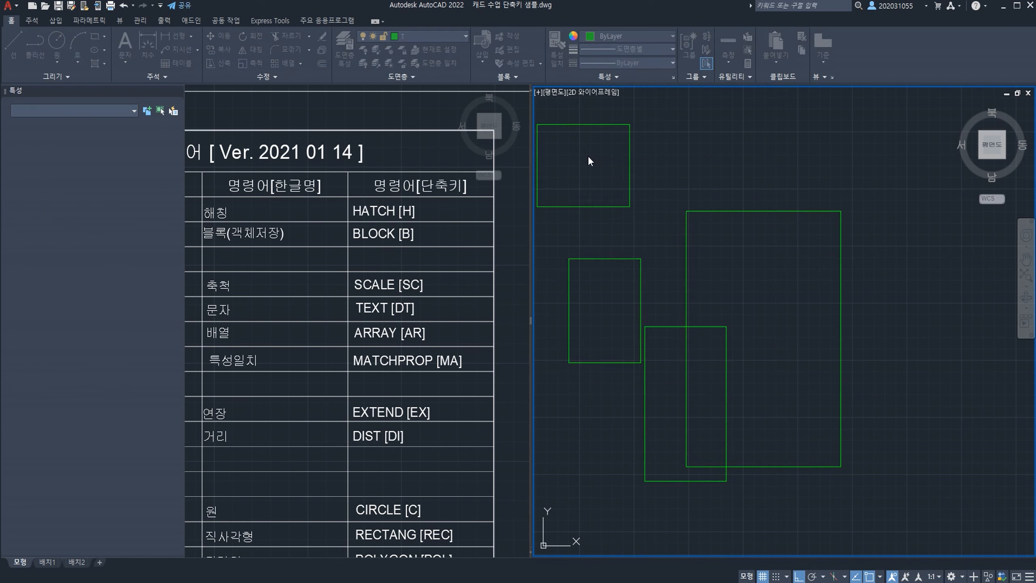
{"action": "type", "text": "A"}
{"action": "key", "text": "BackSpace"}
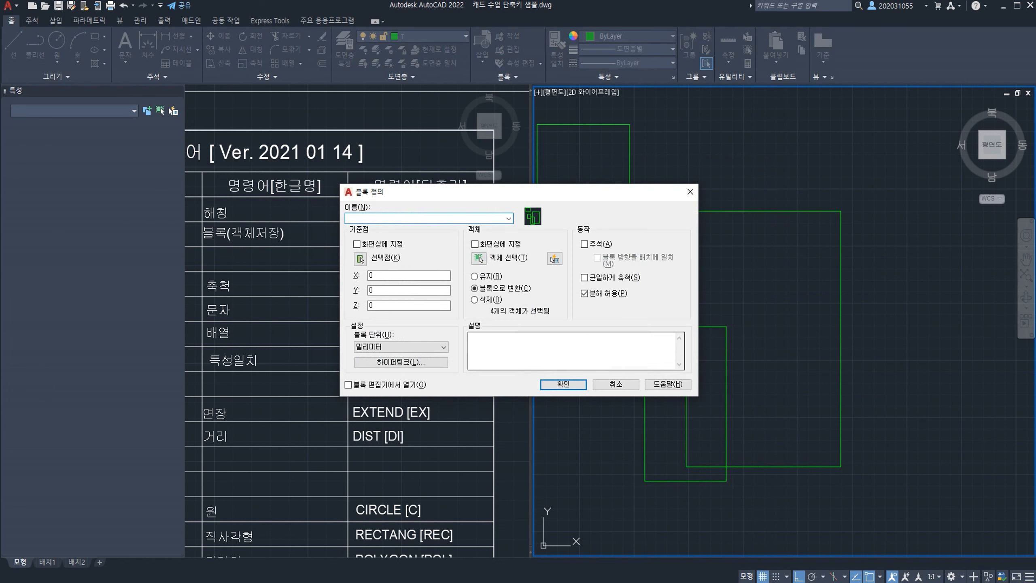
{"action": "type", "text": "BA"}
{"action": "key", "text": "Return"}
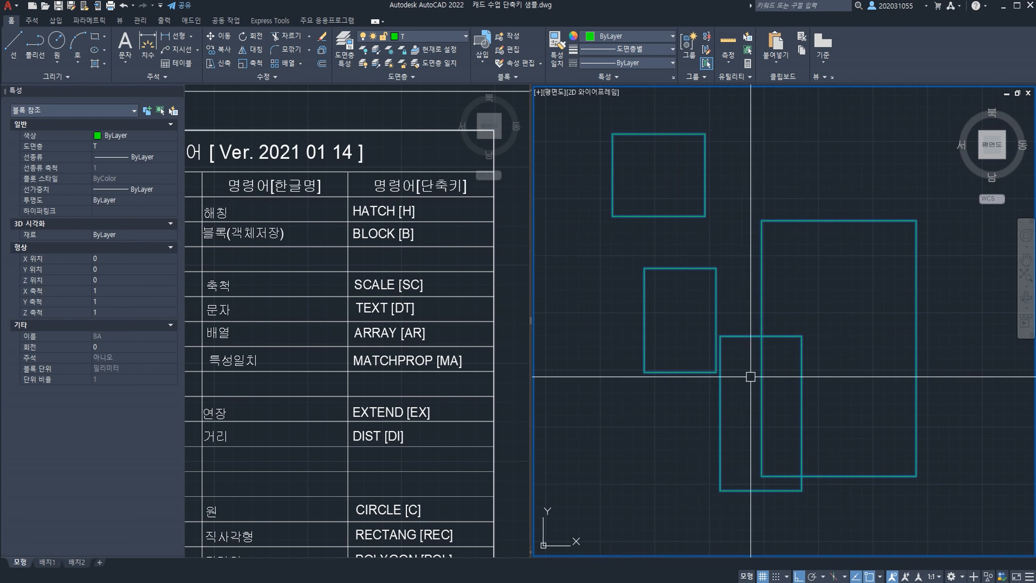
Step: Explode the BA block into separate rectangles and select the largest one
{"action": "type", "text": "x"}
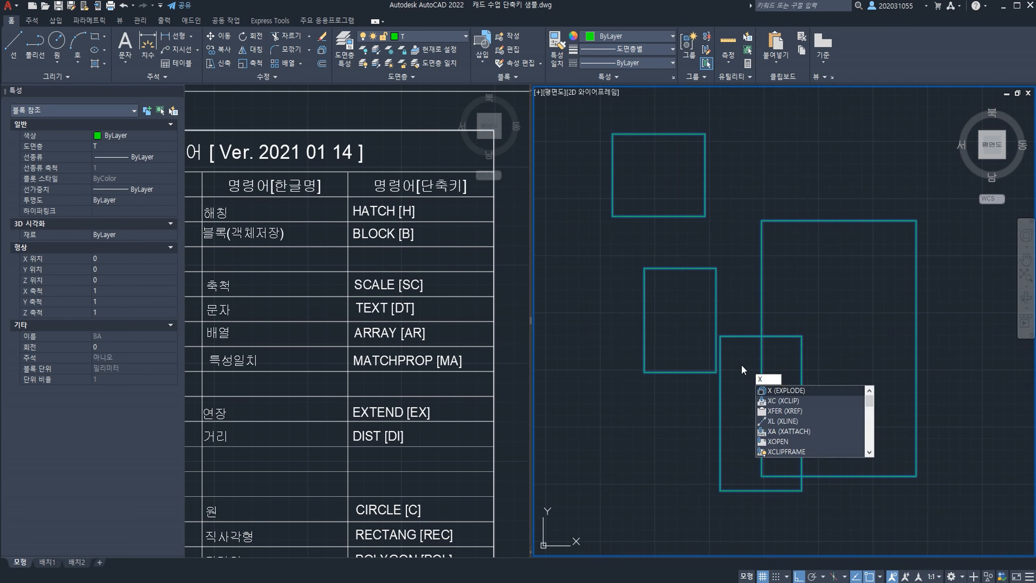
{"action": "key", "text": "Return"}
{"action": "left_click", "coordinate": [761, 274]}
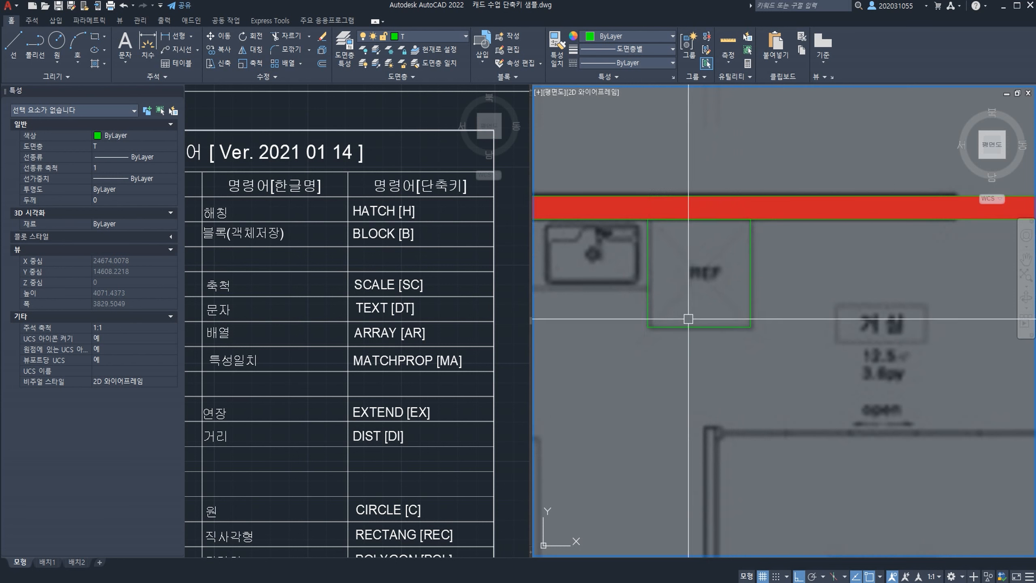
Step: Try to scale the green refrigerator outline by a factor of 2 from its upper-left corner
{"action": "left_click", "coordinate": [689, 327]}
{"action": "type", "text": "sc"}
{"action": "key", "text": "space"}
{"action": "left_click", "coordinate": [648, 219]}
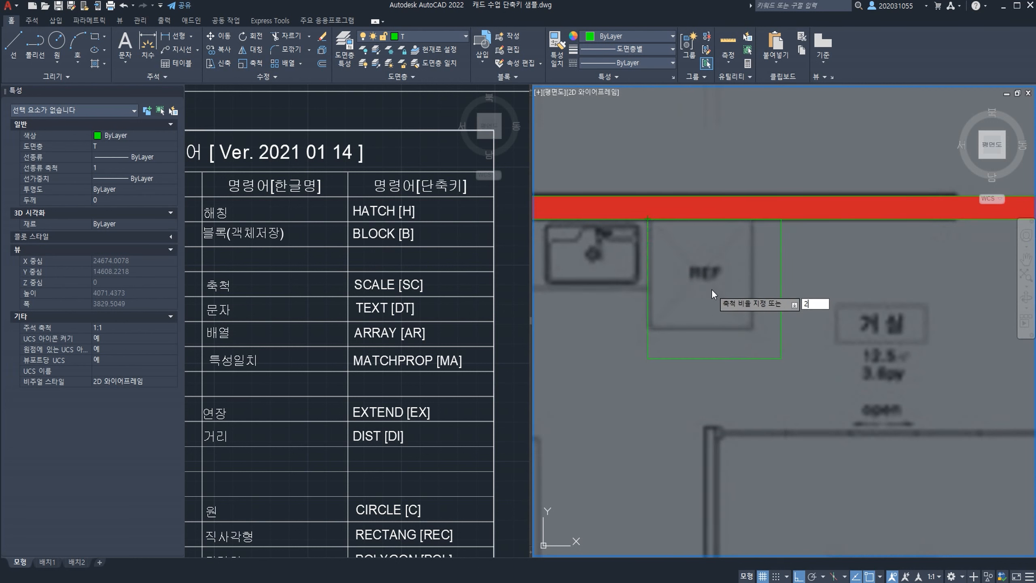
{"action": "type", "text": "2"}
{"action": "key", "text": "Return"}
Step: Place the single-line text 거실 over the 현관 area of the floor plan
{"action": "scroll", "coordinate": [711, 288], "scroll_direction": "down", "scroll_amount": 6}
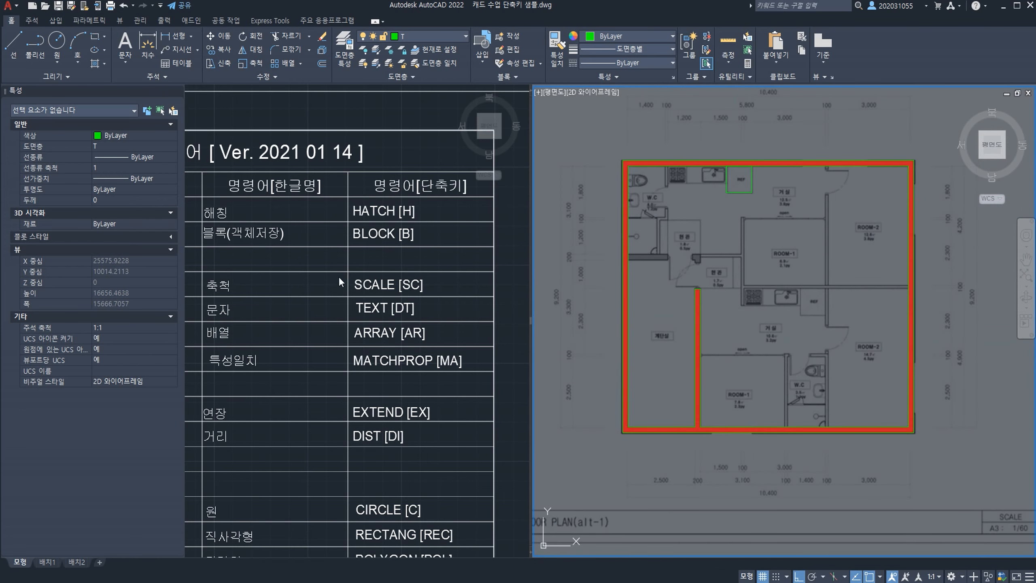
{"action": "scroll", "coordinate": [730, 243], "scroll_direction": "up", "scroll_amount": 2}
{"action": "type", "text": "DT"}
{"action": "key", "text": "Return"}
{"action": "left_click", "coordinate": [646, 252]}
{"action": "type", "text": "거실"}
{"action": "key", "text": "Return"}
{"action": "key", "text": "Return"}
{"action": "scroll", "coordinate": [609, 201], "scroll_direction": "up", "scroll_amount": 4}
Step: Copy the table's 문자 text below the 거실 text in the floor plan, and delete the pasted copy
{"action": "left_click", "coordinate": [247, 310]}
{"action": "left_click", "coordinate": [218, 310]}
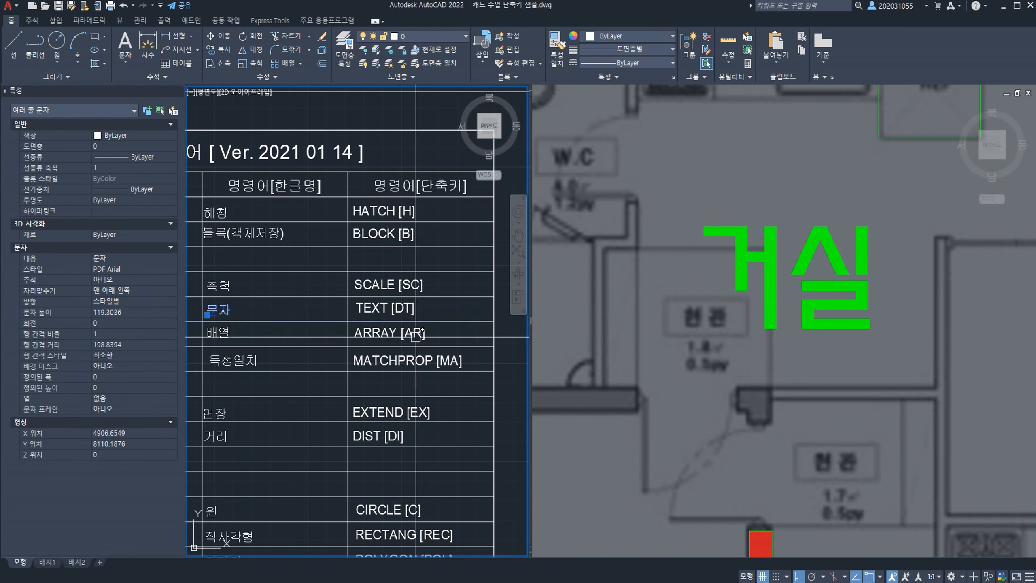
{"action": "left_click", "coordinate": [705, 355]}
{"action": "key", "text": "ctrl+v"}
{"action": "left_click", "coordinate": [680, 373]}
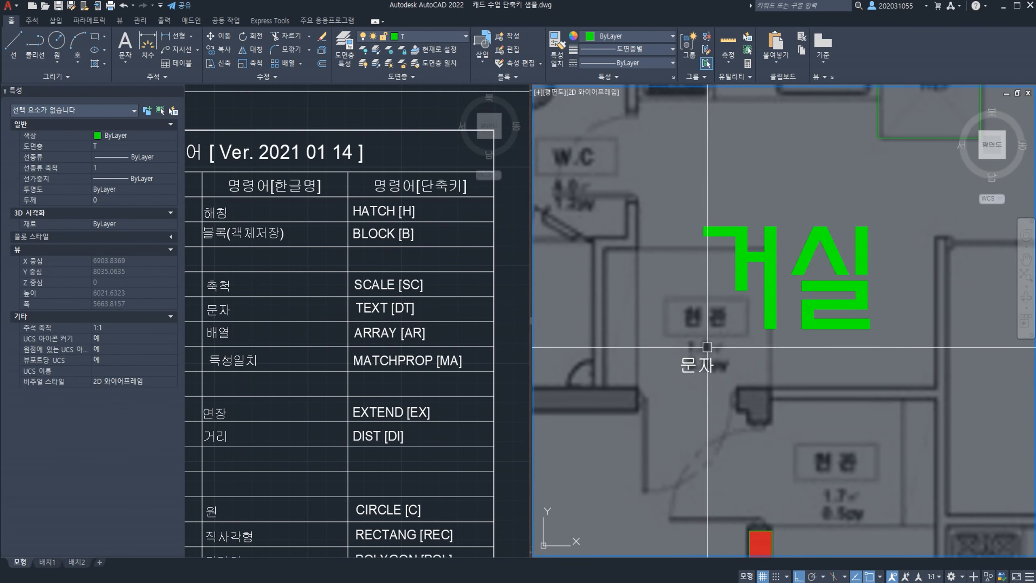
{"action": "left_click", "coordinate": [698, 365]}
{"action": "key", "text": "Delete"}
Step: Draw a circle above the floor plan's upper-left corner and place an overlapping copy slightly beside it
{"action": "middle_click_drag", "start_coordinate": [399, 329], "coordinate": [442, 450]}
{"action": "middle_click_drag", "start_coordinate": [612, 163], "coordinate": [817, 463]}
{"action": "type", "text": "c"}
{"action": "left_click", "coordinate": [695, 208]}
{"action": "left_click", "coordinate": [734, 247]}
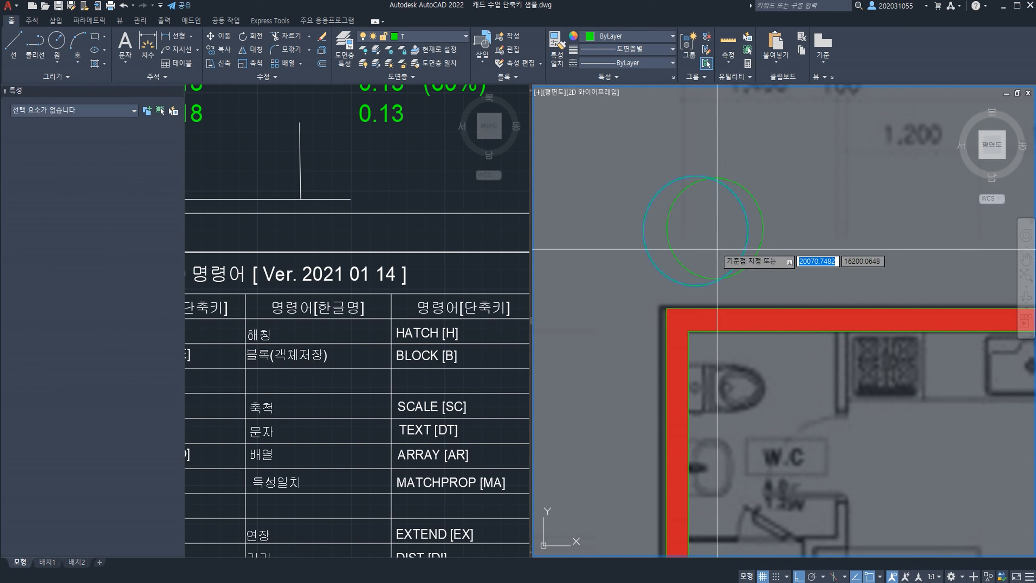
{"action": "key", "text": "Escape"}
{"action": "scroll", "coordinate": [747, 245], "scroll_direction": "down", "scroll_amount": 2}
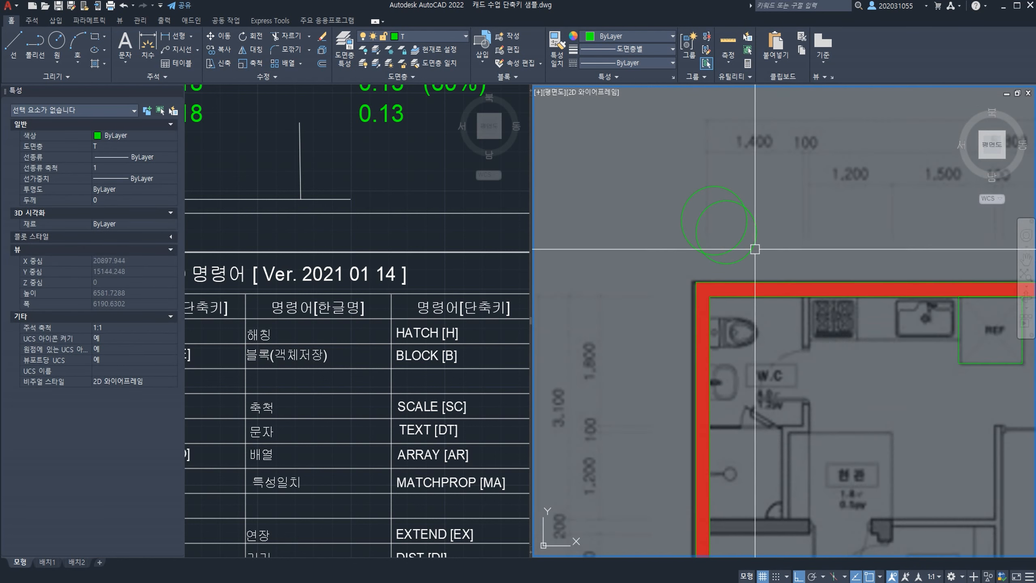
{"action": "left_click", "coordinate": [848, 232]}
{"action": "left_click", "coordinate": [717, 201]}
{"action": "middle_click_drag", "start_coordinate": [757, 231], "coordinate": [717, 233]}
{"action": "type", "text": "co"}
{"action": "key", "text": "space"}
{"action": "key", "text": "Escape"}
{"action": "type", "text": "ar"}
{"action": "key", "text": "space"}
{"action": "left_click", "coordinate": [694, 250]}
{"action": "key", "text": "space"}
{"action": "type", "text": "pa"}
{"action": "key", "text": "space"}
{"action": "key", "text": "Escape"}
Step: Draw a horizontal line about 5660 long starting from the two overlapping circles above the floor plan
{"action": "type", "text": "l"}
{"action": "key", "text": "space"}
{"action": "left_click", "coordinate": [684, 231]}
{"action": "scroll", "coordinate": [707, 226], "scroll_direction": "down", "scroll_amount": 2}
{"action": "middle_click_drag", "start_coordinate": [870, 212], "coordinate": [742, 218]}
{"action": "left_click", "coordinate": [809, 223]}
{"action": "key", "text": "space"}
Step: Try a path array of the two circles along the horizontal line, and undo it
{"action": "middle_click_drag", "start_coordinate": [633, 241], "coordinate": [714, 252]}
{"action": "scroll", "coordinate": [689, 237], "scroll_direction": "up", "scroll_amount": 2}
{"action": "left_click", "coordinate": [683, 236]}
{"action": "left_click", "coordinate": [590, 195]}
{"action": "type", "text": "ar"}
{"action": "key", "text": "Return"}
{"action": "left_click", "coordinate": [775, 256]}
{"action": "scroll", "coordinate": [634, 228], "scroll_direction": "down", "scroll_amount": 2}
{"action": "key", "text": "ctrl+z"}
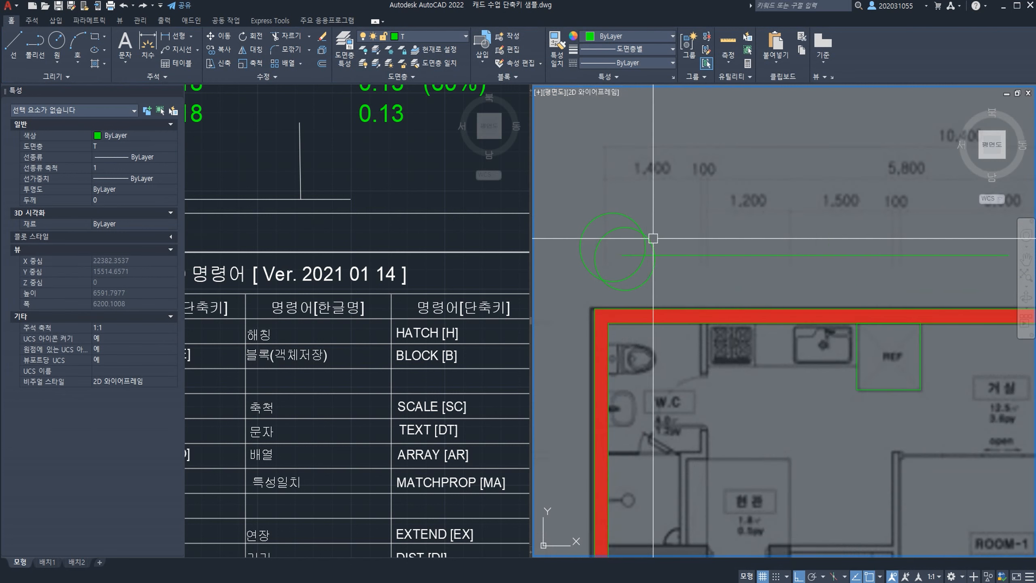
{"action": "key", "text": "ctrl+z"}
Step: Move the two overlapping circles straight up, clear of the horizontal line
{"action": "left_click", "coordinate": [648, 240]}
{"action": "left_click", "coordinate": [653, 246]}
{"action": "middle_click_drag", "start_coordinate": [642, 169], "coordinate": [657, 262]}
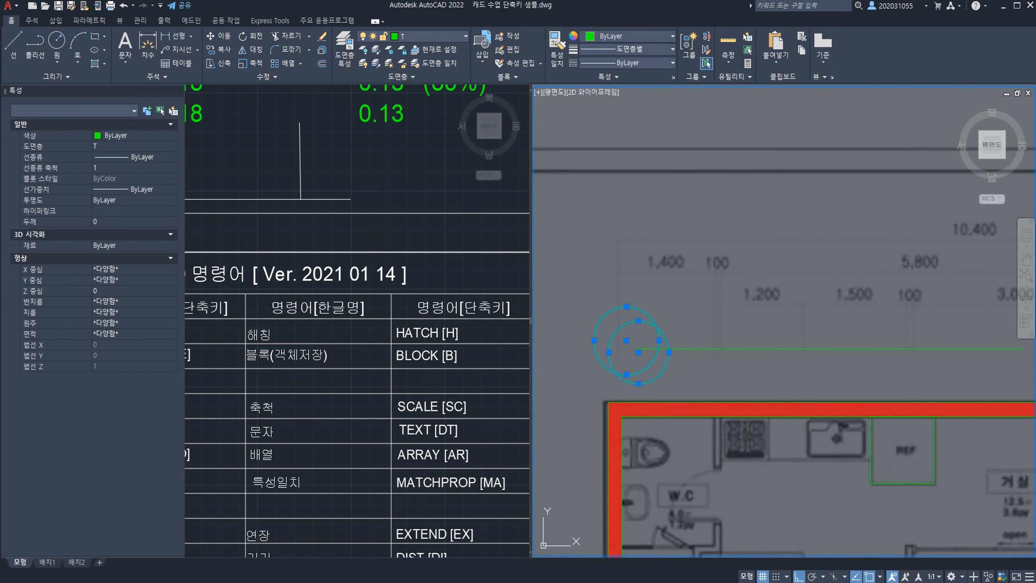
{"action": "type", "text": "m"}
{"action": "key", "text": "Return"}
{"action": "left_click", "coordinate": [654, 322]}
{"action": "left_click", "coordinate": [655, 163]}
Step: Create a polar array of the two circles around a point below them, with 6 items over 360 degrees
{"action": "type", "text": "co"}
{"action": "key", "text": "Return"}
{"action": "type", "text": "p"}
{"action": "key", "text": "Return"}
{"action": "key", "text": "Return"}
{"action": "key", "text": "Escape"}
{"action": "type", "text": "a"}
{"action": "left_click", "coordinate": [670, 242]}
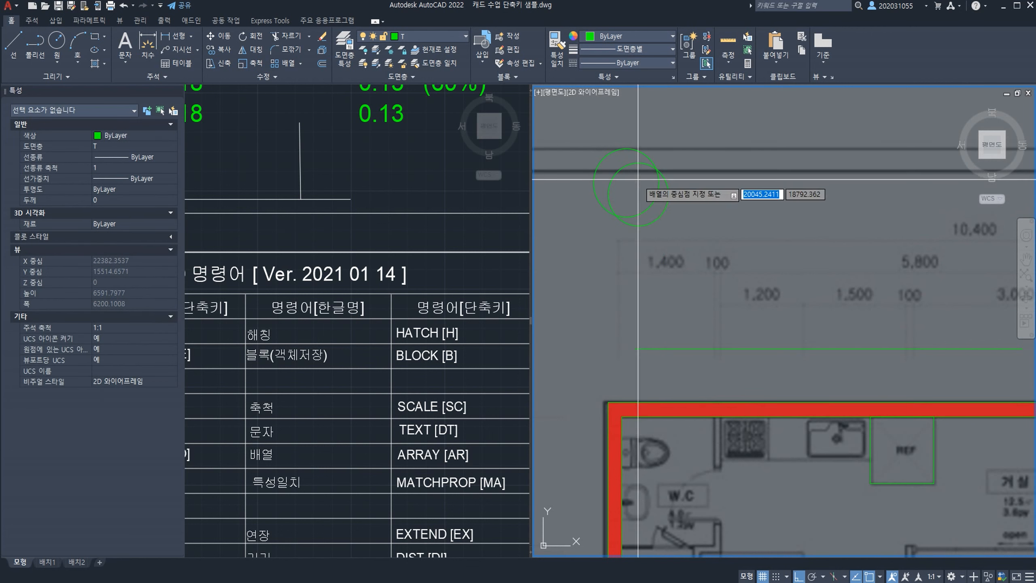
{"action": "left_click", "coordinate": [674, 288]}
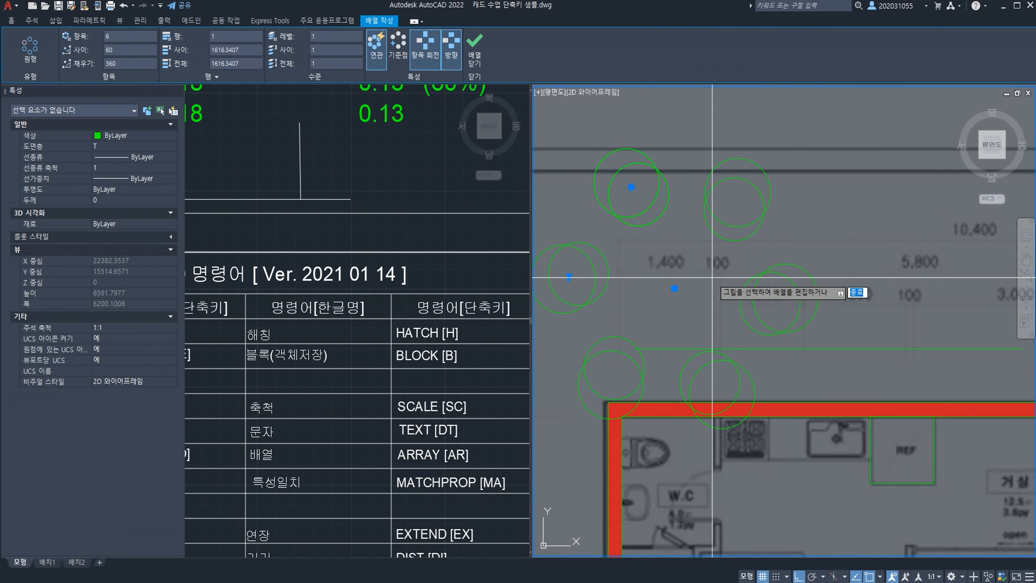
{"action": "key", "text": "Return"}
Step: Delete the polar array of circles and the horizontal line above the floor plan
{"action": "left_click", "coordinate": [704, 352]}
{"action": "key", "text": "Delete"}
{"action": "left_click", "coordinate": [698, 348]}
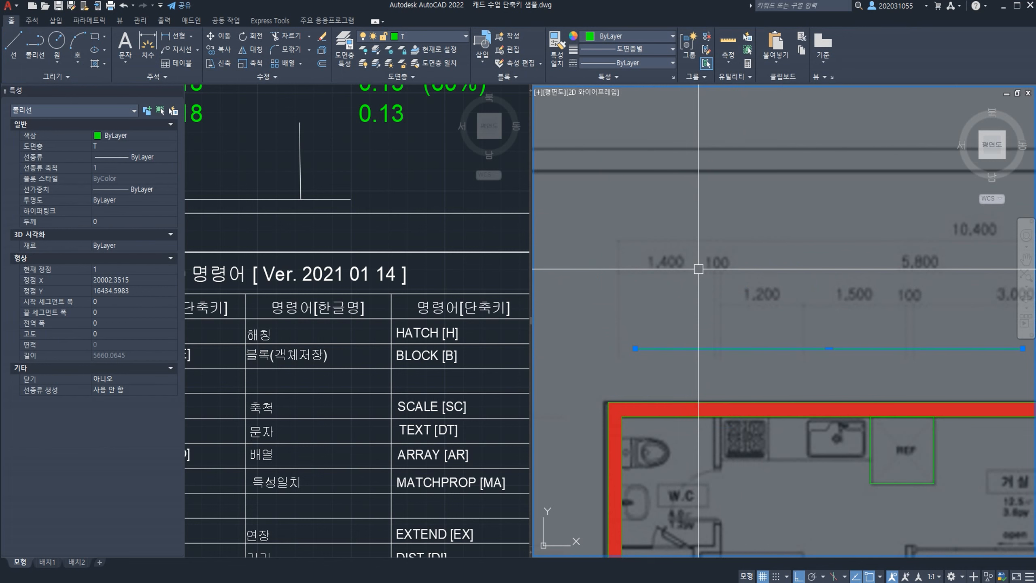
{"action": "middle_click_drag", "start_coordinate": [752, 403], "coordinate": [748, 396]}
{"action": "key", "text": "Delete"}
Step: Draw a small rectangle in the open area below the refrigerator with the Rectangle command
{"action": "scroll", "coordinate": [740, 357], "scroll_direction": "down", "scroll_amount": 2}
{"action": "scroll", "coordinate": [816, 518], "scroll_direction": "up", "scroll_amount": 2}
{"action": "type", "text": "rec"}
{"action": "left_click", "coordinate": [693, 268]}
{"action": "left_click", "coordinate": [769, 323]}
Step: Assign the small rectangle below the refrigerator to another layer
{"action": "left_click", "coordinate": [437, 437]}
{"action": "middle_click_drag", "start_coordinate": [437, 437], "coordinate": [414, 349]}
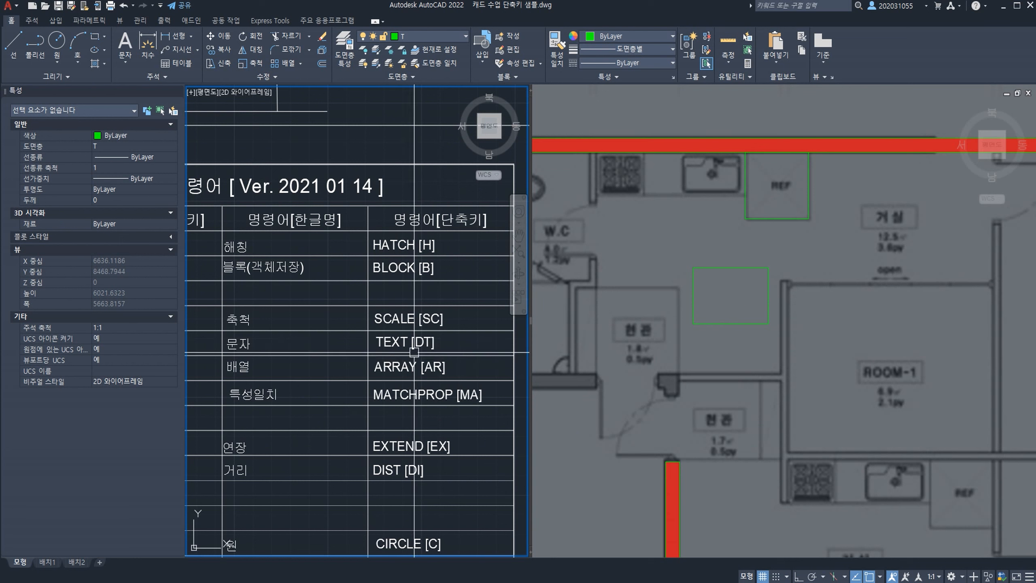
{"action": "left_click", "coordinate": [762, 264]}
{"action": "left_click", "coordinate": [741, 269]}
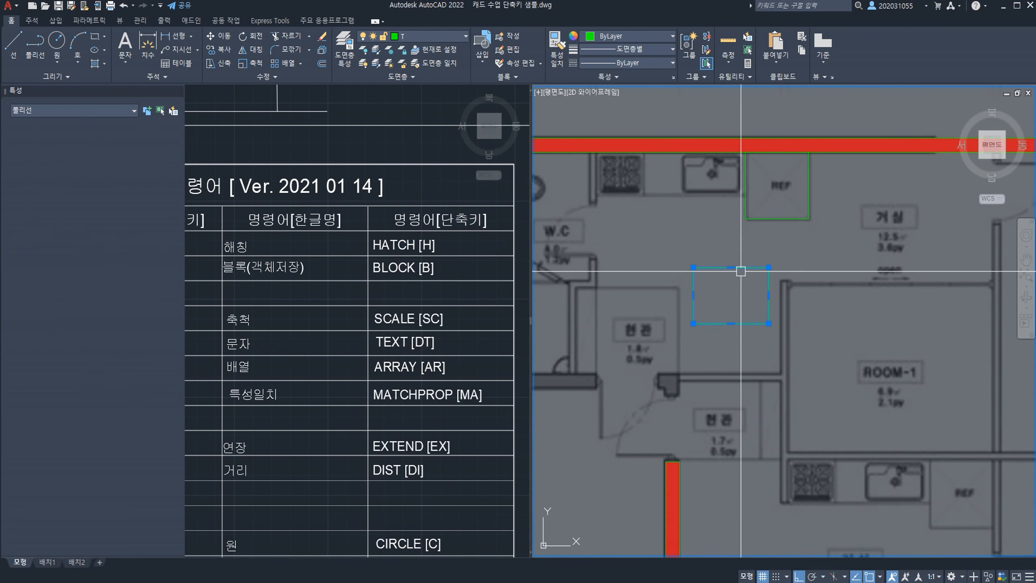
{"action": "left_click", "coordinate": [424, 37]}
{"action": "left_click", "coordinate": [442, 78]}
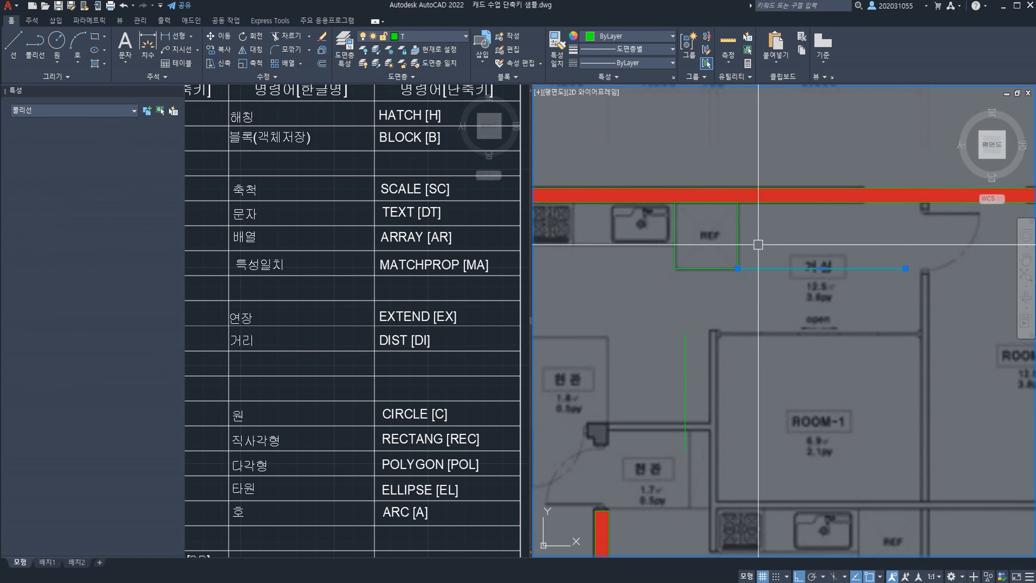
Step: Delete the vertical green line below the refrigerator outline
{"action": "left_click", "coordinate": [684, 335]}
{"action": "left_click", "coordinate": [685, 335]}
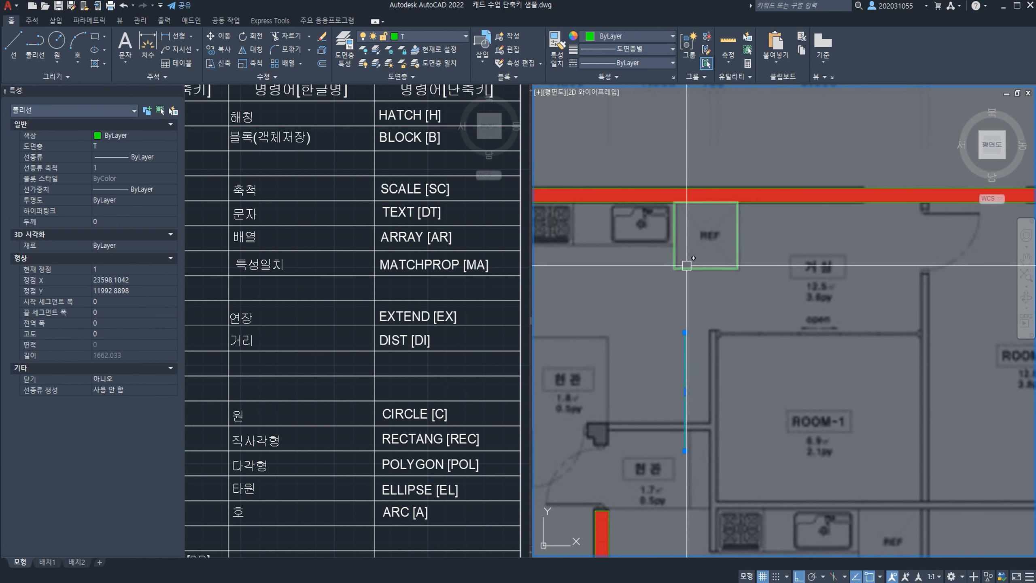
{"action": "key", "text": "Delete"}
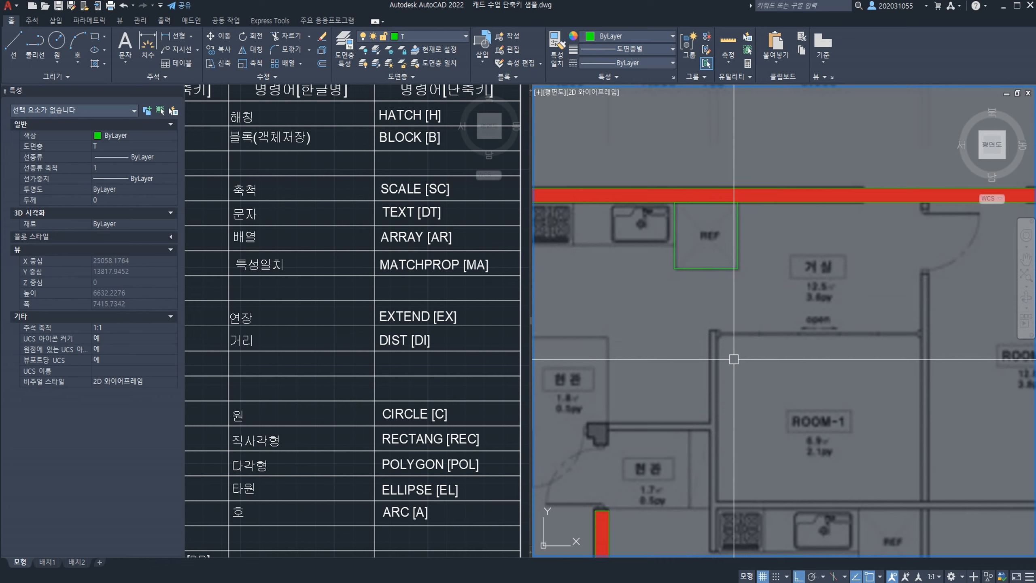
Step: Regenerate the drawing display with the RE command
{"action": "middle_click_drag", "start_coordinate": [759, 351], "coordinate": [734, 371]}
{"action": "scroll", "coordinate": [733, 358], "scroll_direction": "down", "scroll_amount": 6}
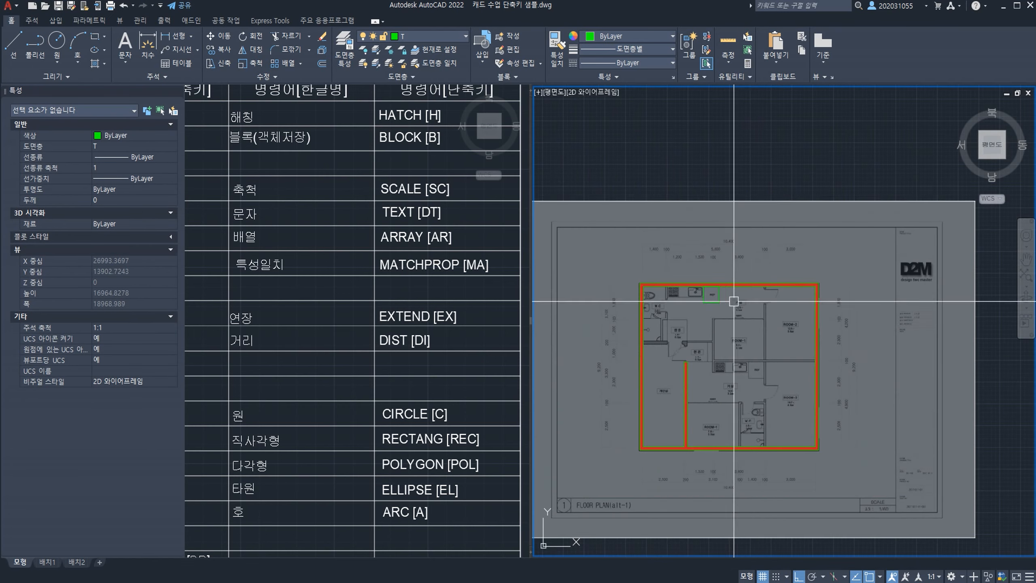
{"action": "scroll", "coordinate": [750, 265], "scroll_direction": "up", "scroll_amount": 4}
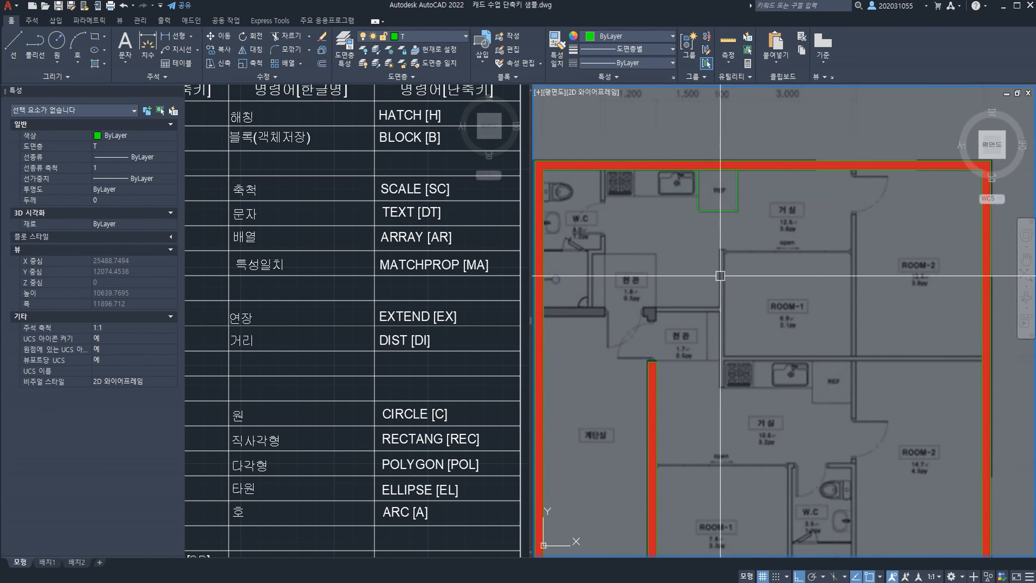
{"action": "type", "text": "RE"}
{"action": "key", "text": "Return"}
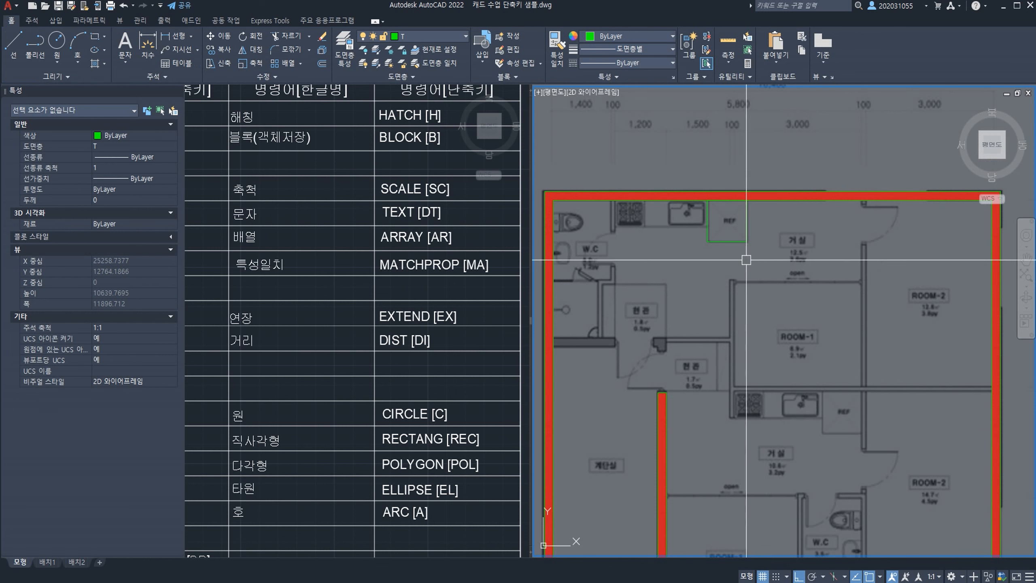
{"action": "scroll", "coordinate": [759, 268], "scroll_direction": "down", "scroll_amount": 4}
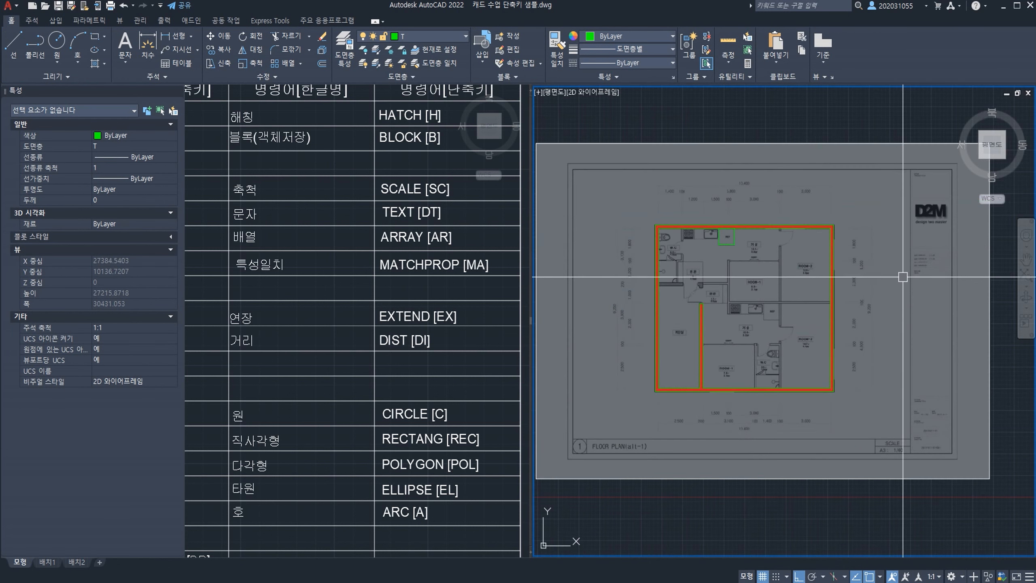
Step: Bring the vertical line below the refrigerator to the front of the draw order
{"action": "left_click", "coordinate": [719, 273]}
{"action": "type", "text": "DR"}
{"action": "key", "text": "Return"}
{"action": "type", "text": "F"}
{"action": "key", "text": "Return"}
Step: Extend the vertical line up to the refrigerator outline's lower edge, and delete the line
{"action": "scroll", "coordinate": [718, 209], "scroll_direction": "up", "scroll_amount": 5}
{"action": "middle_click_drag", "start_coordinate": [717, 209], "coordinate": [695, 254]}
{"action": "type", "text": "EX"}
{"action": "key", "text": "Return"}
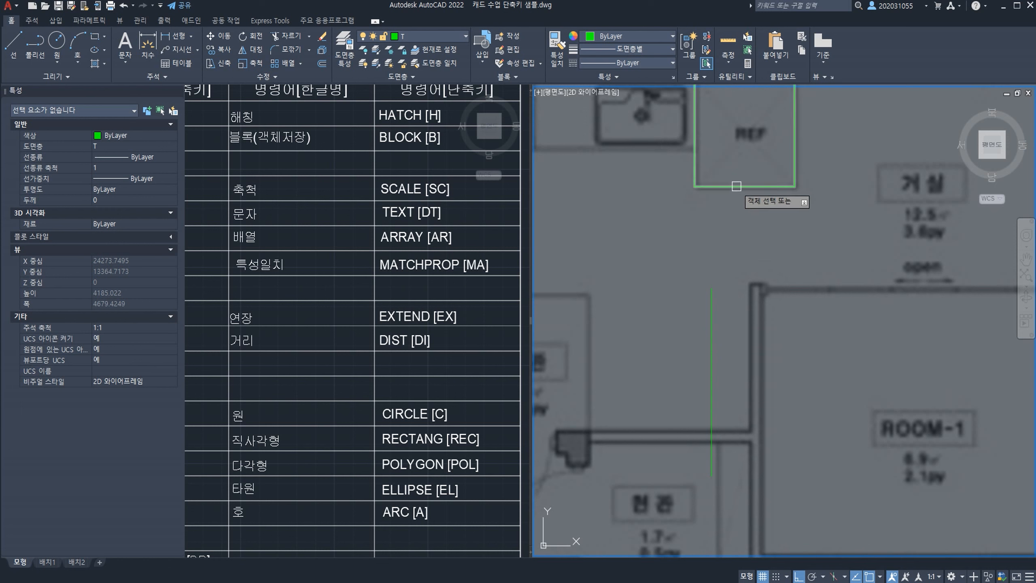
{"action": "left_click", "coordinate": [713, 286]}
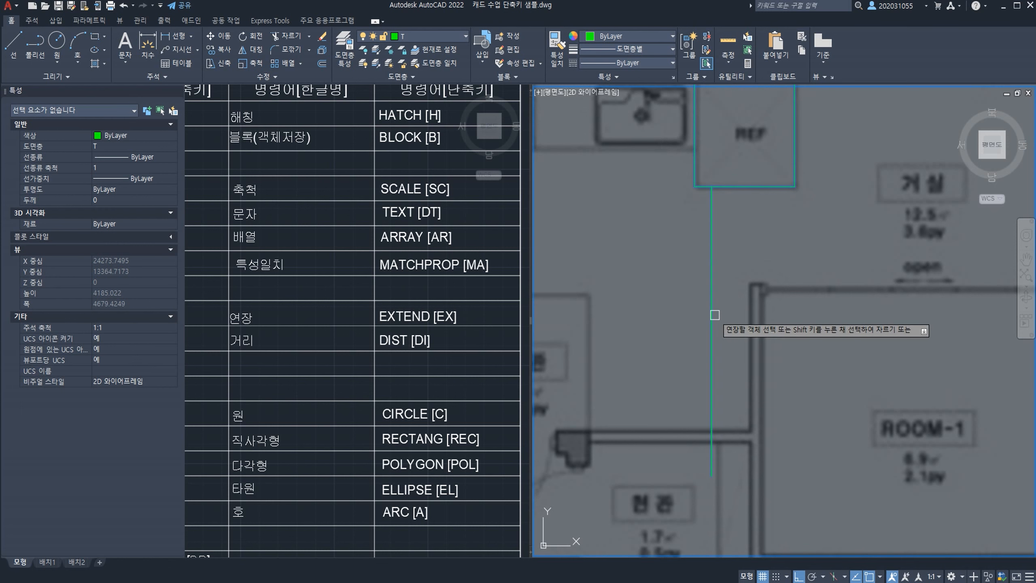
{"action": "key", "text": "Escape"}
{"action": "left_click", "coordinate": [712, 312]}
{"action": "key", "text": "Delete"}
Step: Measure the width of the refrigerator outline with the Distance command, and repeat the measurement
{"action": "middle_click_drag", "start_coordinate": [716, 161], "coordinate": [699, 276]}
{"action": "type", "text": "di"}
{"action": "key", "text": "space"}
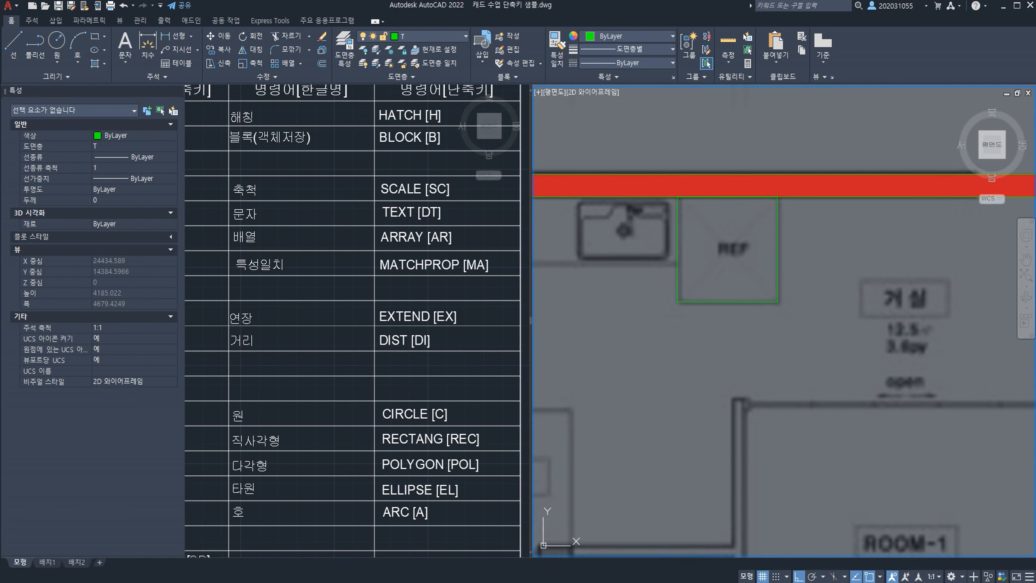
{"action": "left_click", "coordinate": [677, 272]}
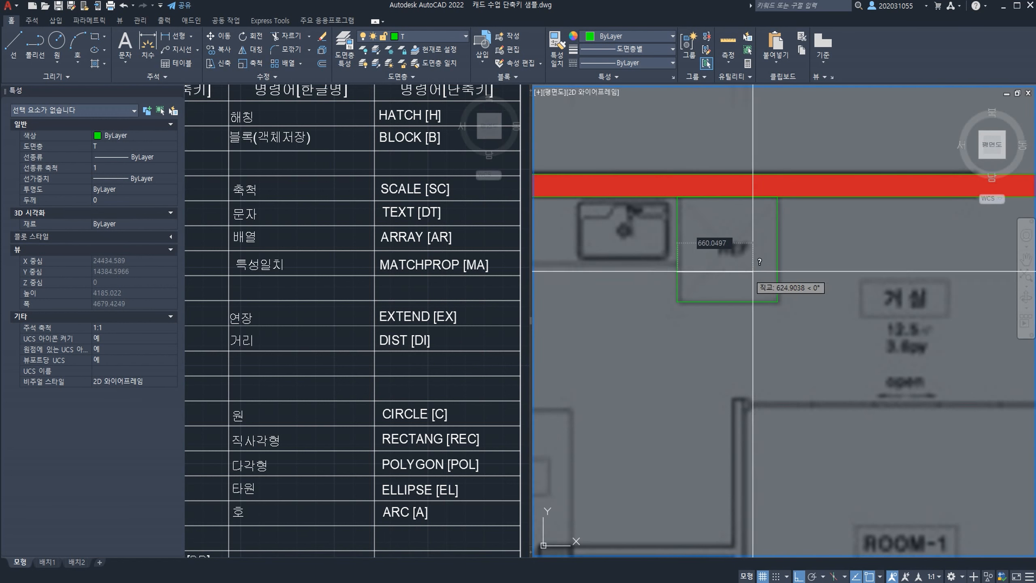
{"action": "left_click", "coordinate": [777, 271]}
{"action": "key", "text": "space"}
{"action": "left_click", "coordinate": [677, 266]}
{"action": "left_click", "coordinate": [781, 269]}
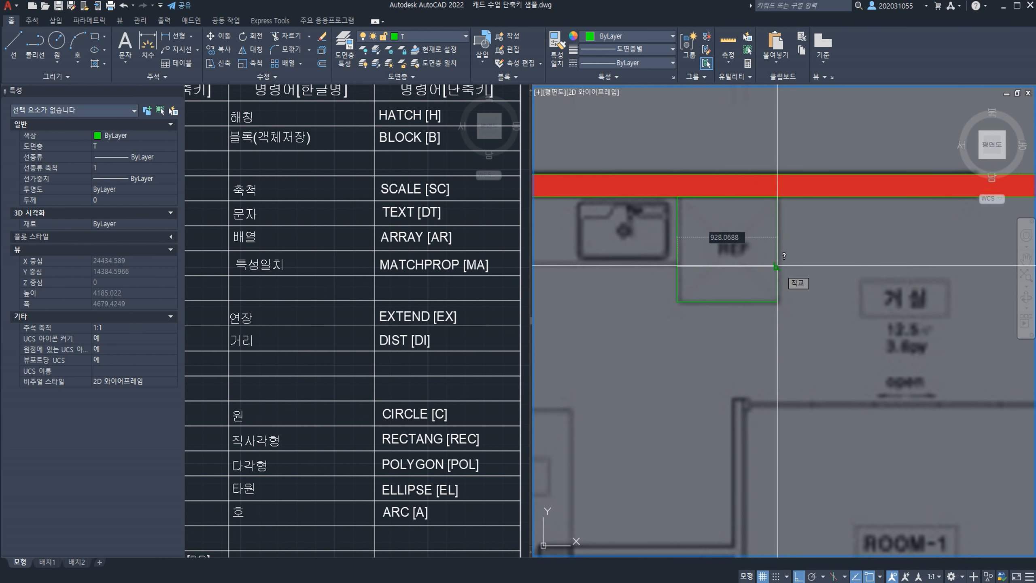
{"action": "left_click", "coordinate": [778, 266]}
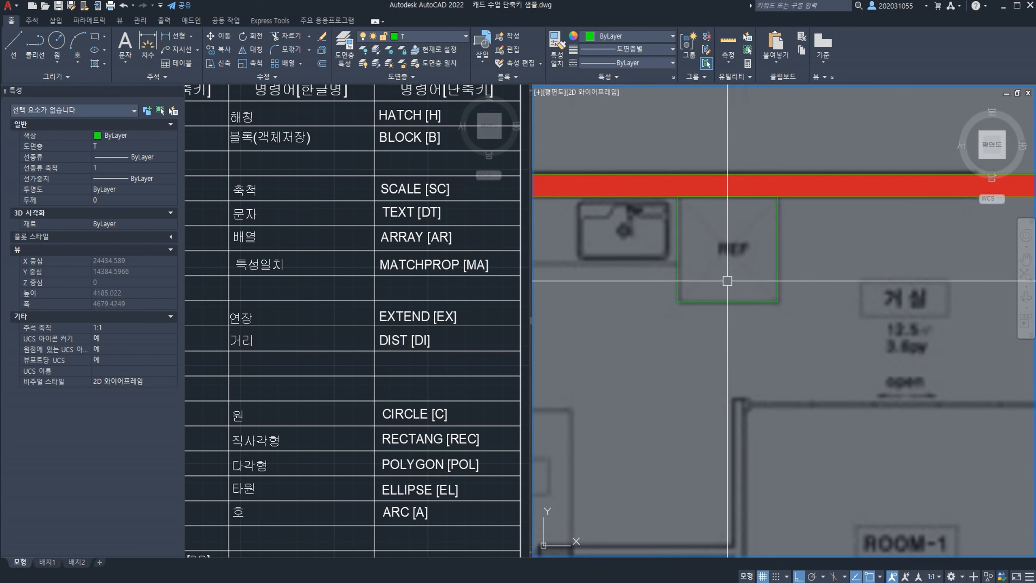
{"action": "left_click", "coordinate": [722, 302]}
{"action": "key", "text": "Escape"}
Step: Draw two overlapping circles in the area between the entrance and the ROOM-1 wall
{"action": "left_click", "coordinate": [391, 393]}
{"action": "scroll", "coordinate": [387, 395], "scroll_direction": "down", "scroll_amount": 5}
{"action": "middle_click_drag", "start_coordinate": [354, 419], "coordinate": [387, 380]}
{"action": "scroll", "coordinate": [388, 380], "scroll_direction": "up", "scroll_amount": 5}
{"action": "scroll", "coordinate": [357, 378], "scroll_direction": "up", "scroll_amount": 2}
{"action": "scroll", "coordinate": [298, 332], "scroll_direction": "down", "scroll_amount": 3}
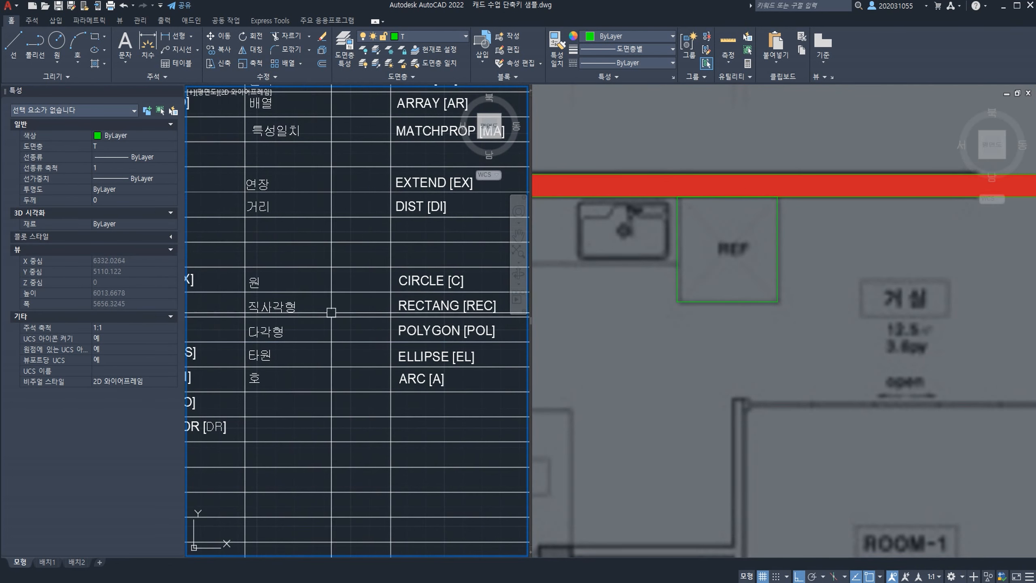
{"action": "left_click", "coordinate": [619, 366]}
{"action": "middle_click_drag", "start_coordinate": [649, 397], "coordinate": [652, 305]}
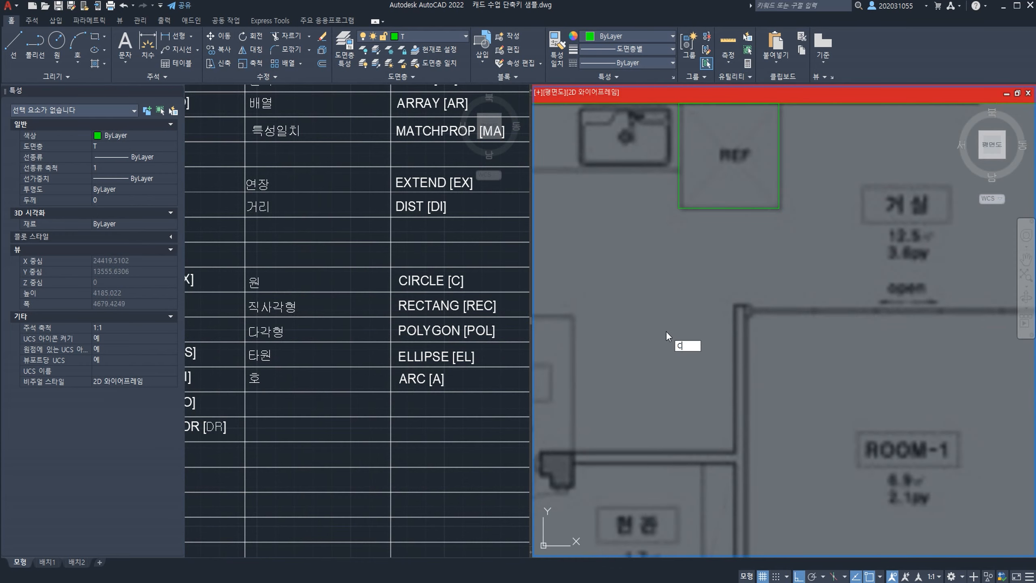
{"action": "type", "text": "c"}
{"action": "key", "text": "Return"}
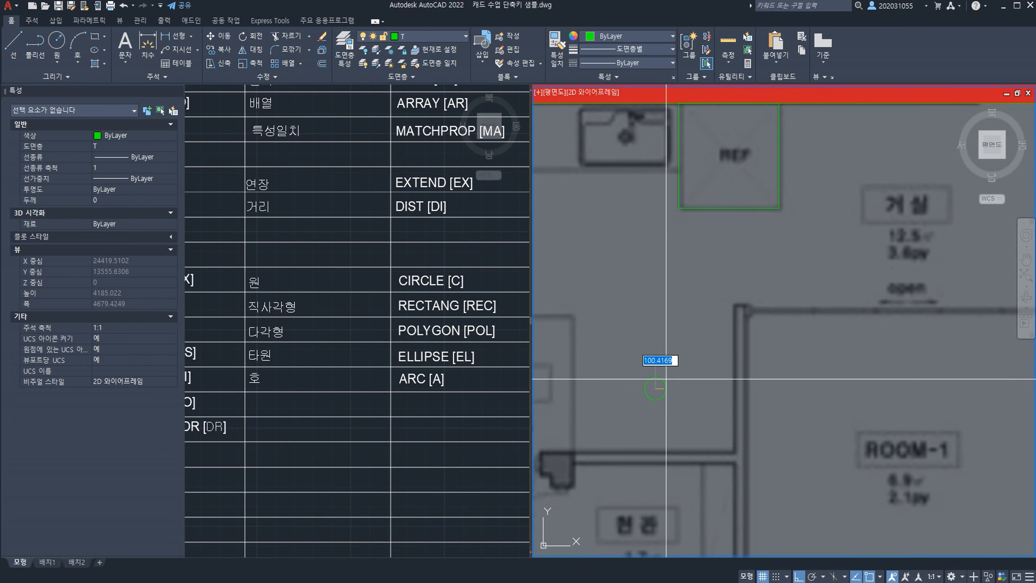
{"action": "left_click", "coordinate": [679, 369]}
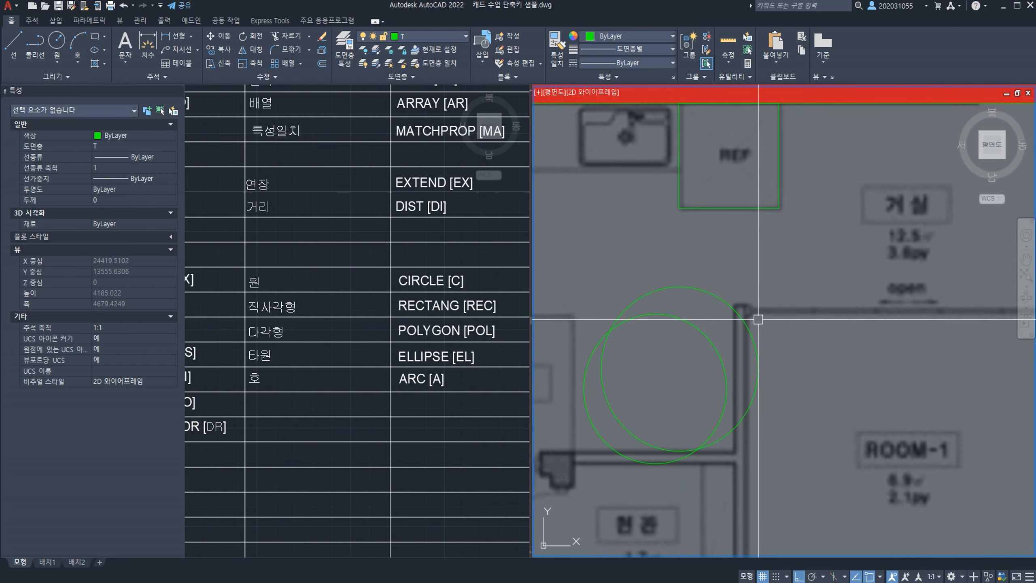
{"action": "left_click", "coordinate": [747, 326]}
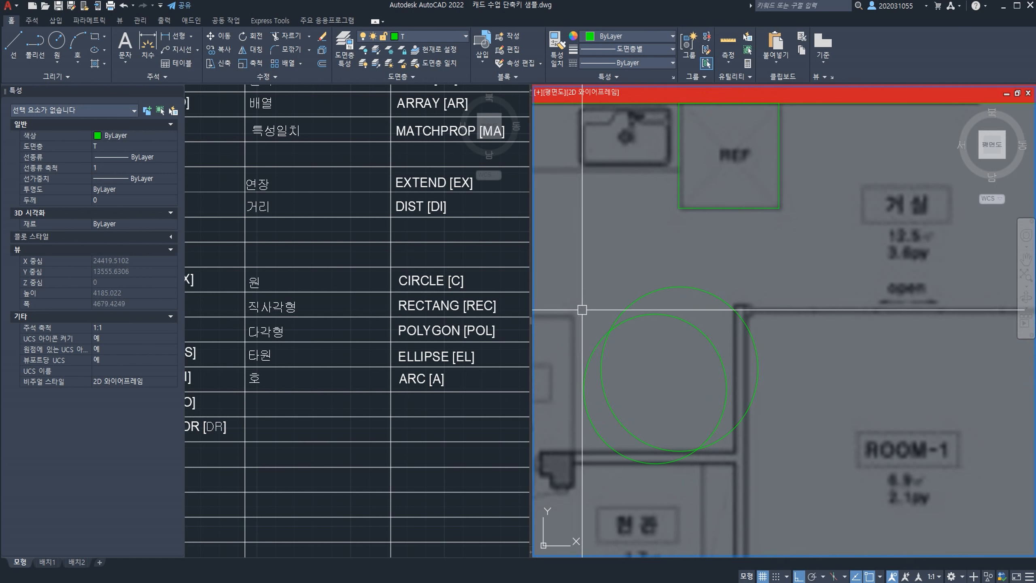
Step: Draw two overlapping rectangles across the wall between the living room and ROOM-1 with the REC command
{"action": "middle_click_drag", "start_coordinate": [788, 283], "coordinate": [712, 303]}
{"action": "type", "text": "rec"}
{"action": "key", "text": "Return"}
{"action": "left_click", "coordinate": [711, 303]}
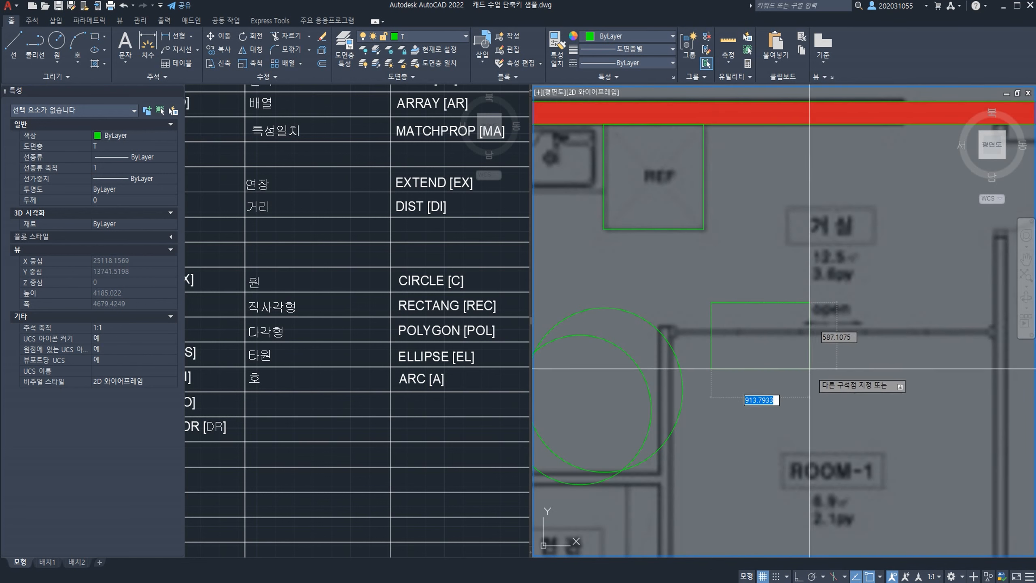
{"action": "left_click", "coordinate": [837, 395]}
{"action": "key", "text": "Return"}
{"action": "left_click", "coordinate": [764, 248]}
{"action": "left_click", "coordinate": [902, 361]}
Step: Draw a three-sided polygon inscribed in a circle of about 507 radius, beside the ROOM-1 label
{"action": "middle_click_drag", "start_coordinate": [694, 396], "coordinate": [661, 352]}
{"action": "type", "text": "pol"}
{"action": "key", "text": "Return"}
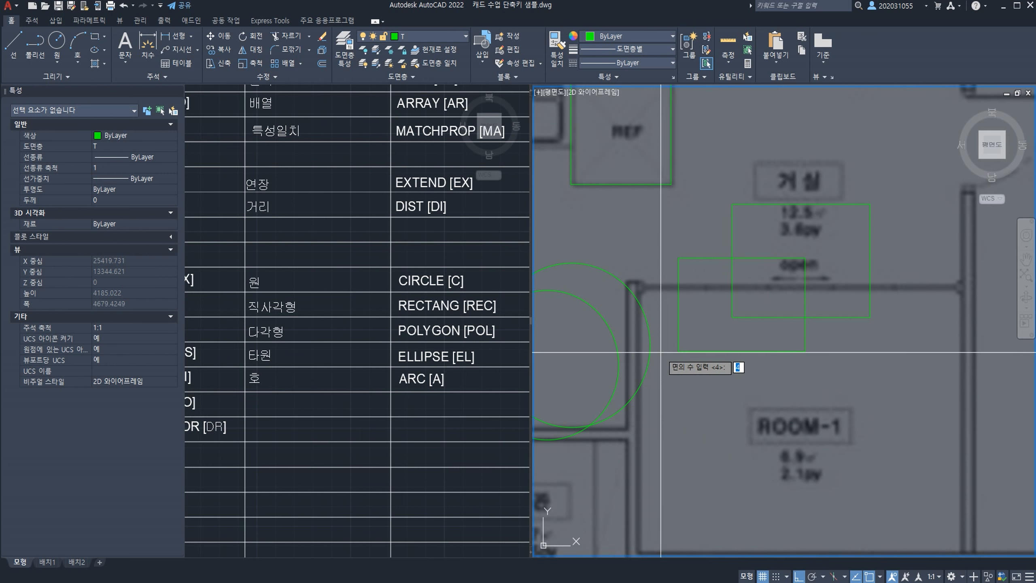
{"action": "type", "text": "5"}
{"action": "key", "text": "Return"}
{"action": "left_click", "coordinate": [696, 473]}
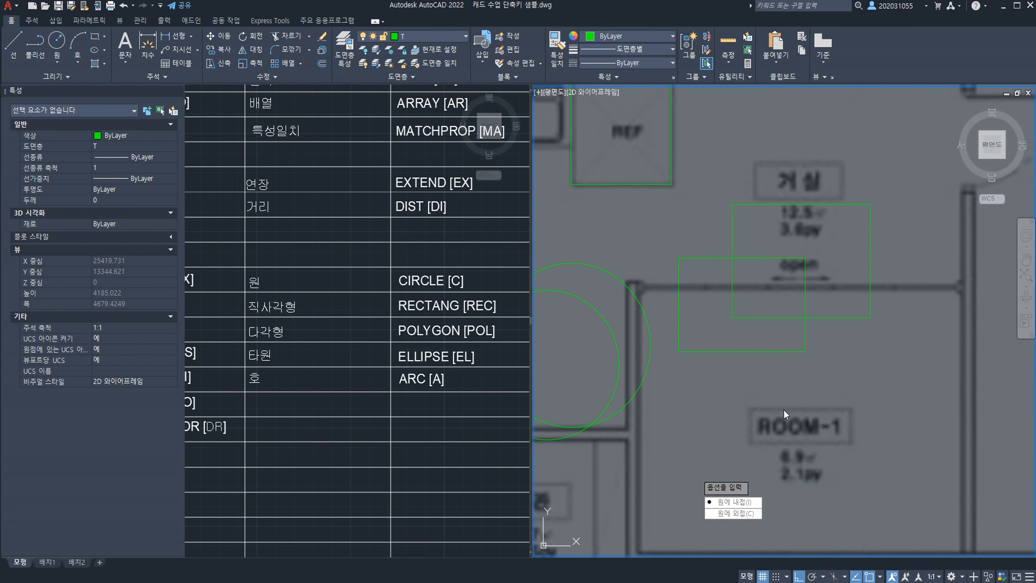
{"action": "key", "text": "Return"}
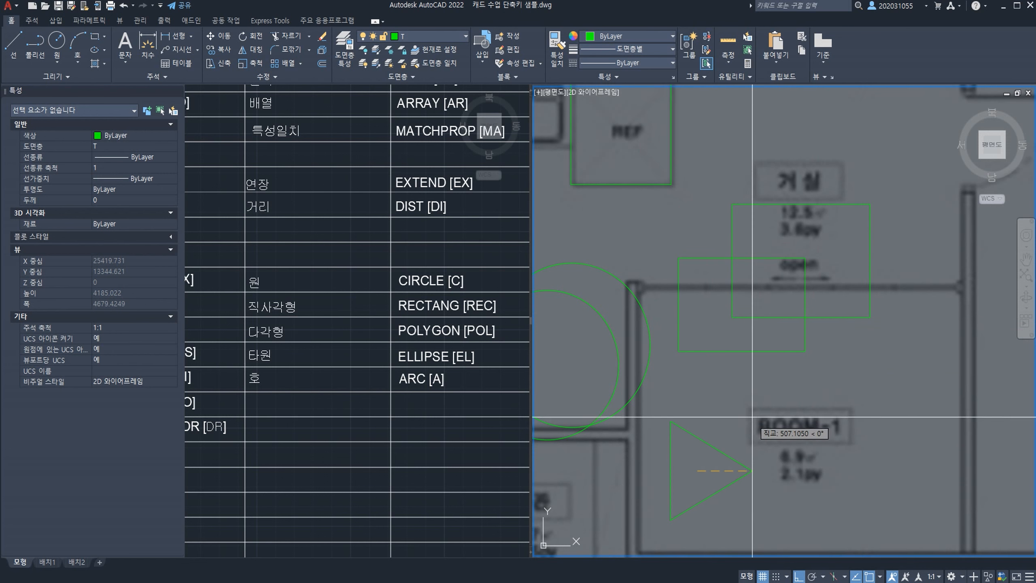
{"action": "left_click", "coordinate": [752, 416]}
Step: Draw a six-sided inscribed polygon around the ROOM-1 label
{"action": "key", "text": "Return"}
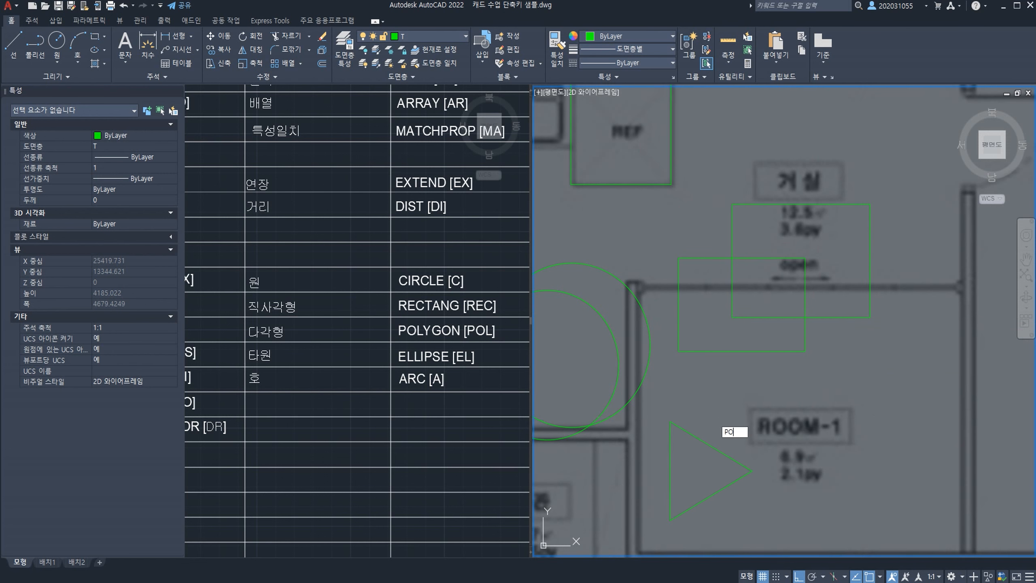
{"action": "key", "text": "Return"}
{"action": "left_click", "coordinate": [809, 465]}
{"action": "key", "text": "Return"}
{"action": "left_click", "coordinate": [749, 532]}
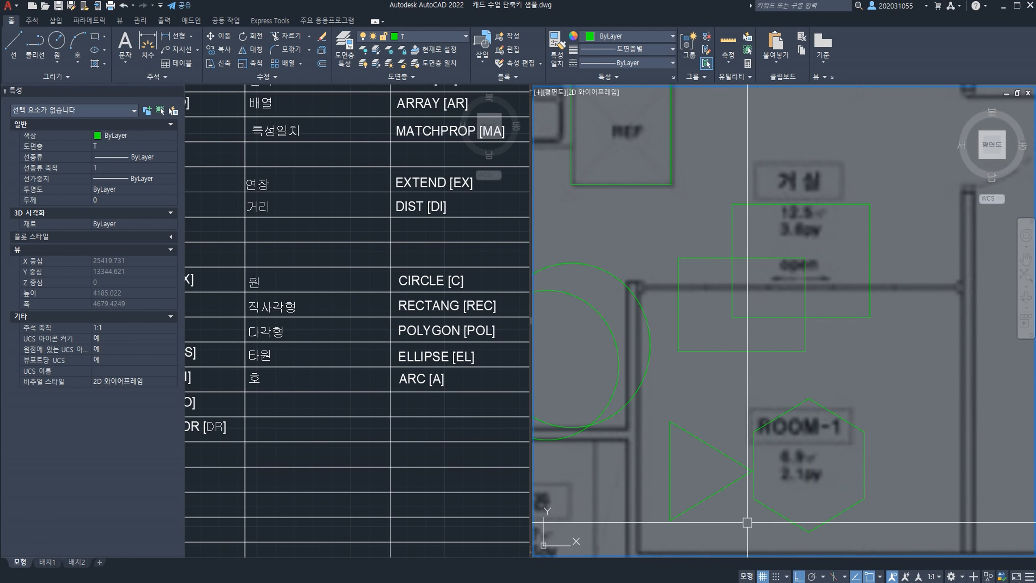
Step: Draw a 12-sided inscribed polygon over the cooktop below the entrance
{"action": "middle_click_drag", "start_coordinate": [747, 523], "coordinate": [767, 447]}
{"action": "key", "text": "Return"}
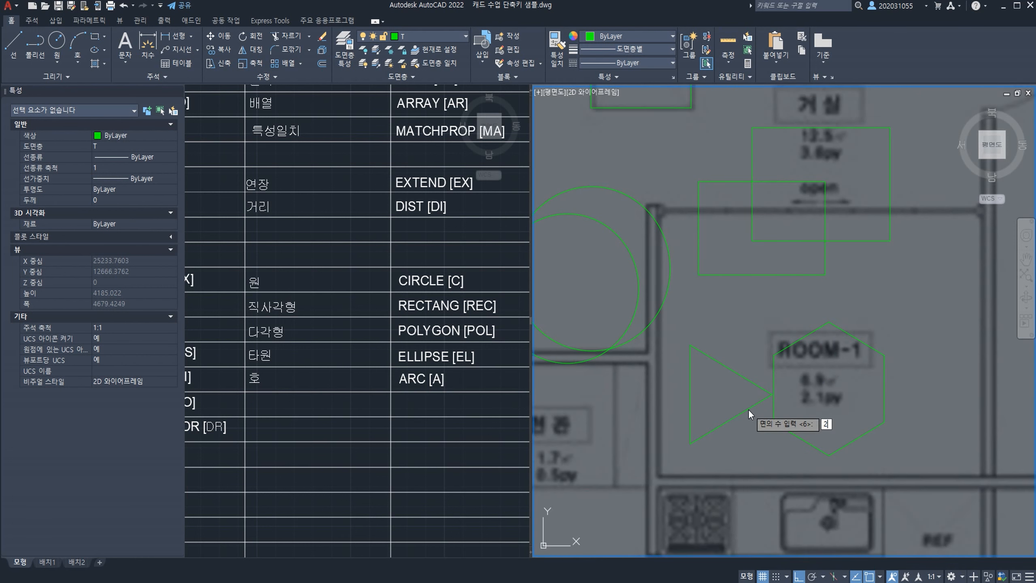
{"action": "type", "text": "12"}
{"action": "key", "text": "Return"}
{"action": "middle_click_drag", "start_coordinate": [632, 453], "coordinate": [759, 332]}
{"action": "left_click", "coordinate": [793, 429]}
{"action": "key", "text": "Return"}
{"action": "left_click", "coordinate": [709, 491]}
{"action": "key", "text": "Return"}
{"action": "scroll", "coordinate": [761, 462], "scroll_direction": "down", "scroll_amount": 5}
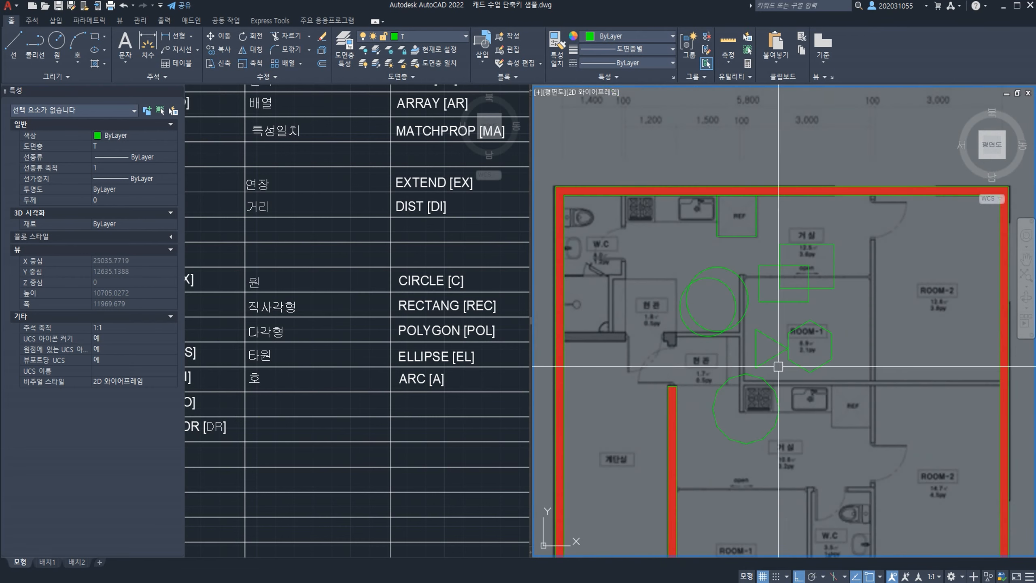
{"action": "key", "text": "Escape"}
Step: Draw a tall ellipse across the wall between ROOM-1 and ROOM-2 with the EL command
{"action": "scroll", "coordinate": [907, 355], "scroll_direction": "up", "scroll_amount": 3}
{"action": "type", "text": "el"}
{"action": "key", "text": "Return"}
{"action": "left_click", "coordinate": [840, 225]}
{"action": "left_click", "coordinate": [840, 437]}
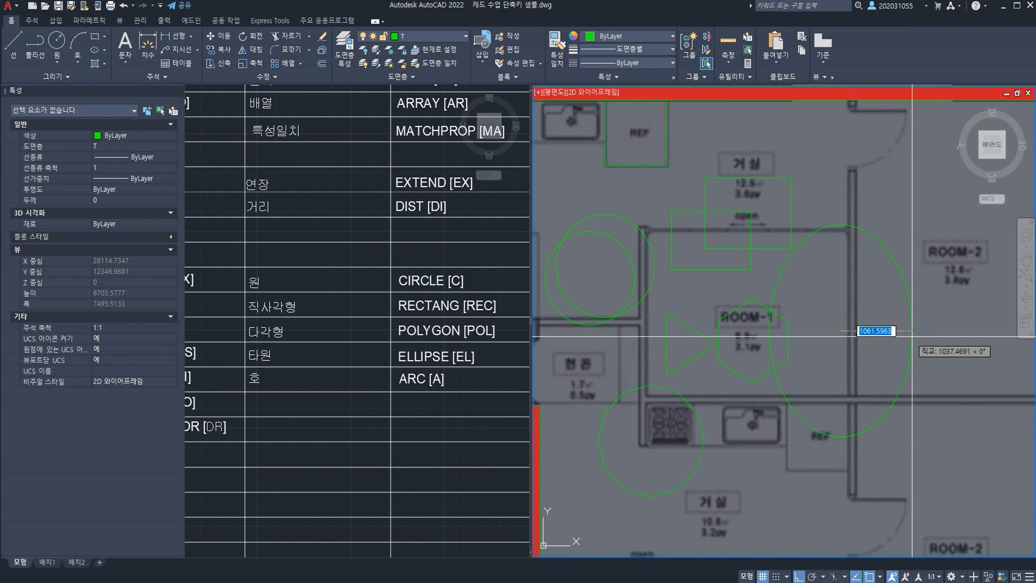
{"action": "scroll", "coordinate": [861, 369], "scroll_direction": "down", "scroll_amount": 4}
{"action": "scroll", "coordinate": [861, 368], "scroll_direction": "up", "scroll_amount": 2}
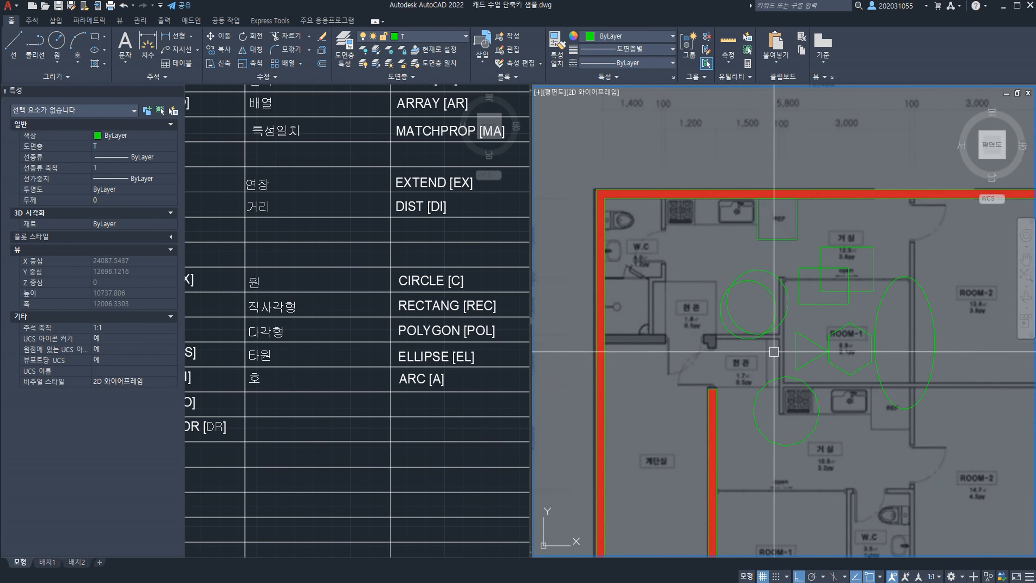
{"action": "type", "text": "A"}
{"action": "key", "text": "Return"}
{"action": "scroll", "coordinate": [741, 432], "scroll_direction": "up", "scroll_amount": 2}
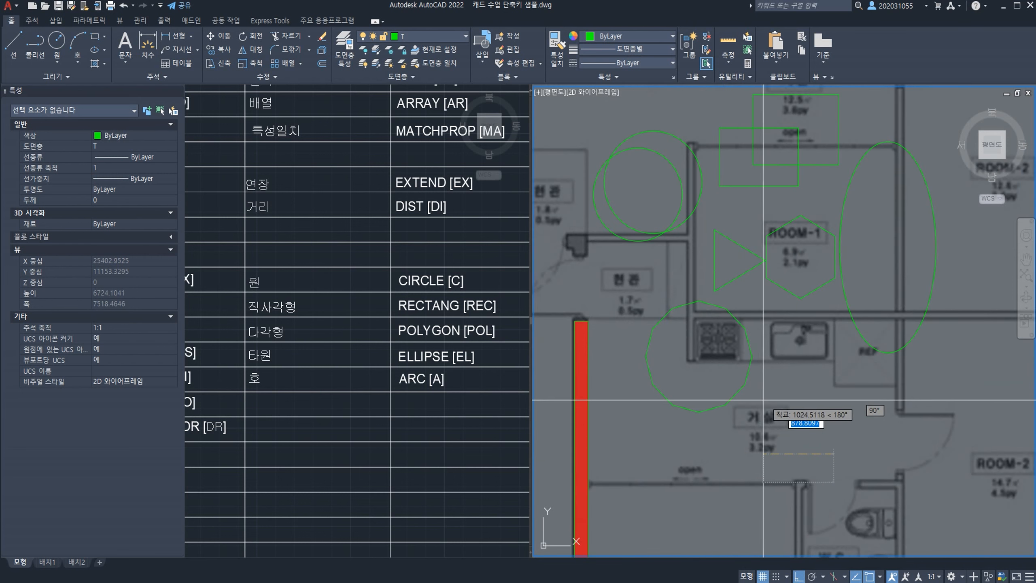
{"action": "key", "text": "F9"}
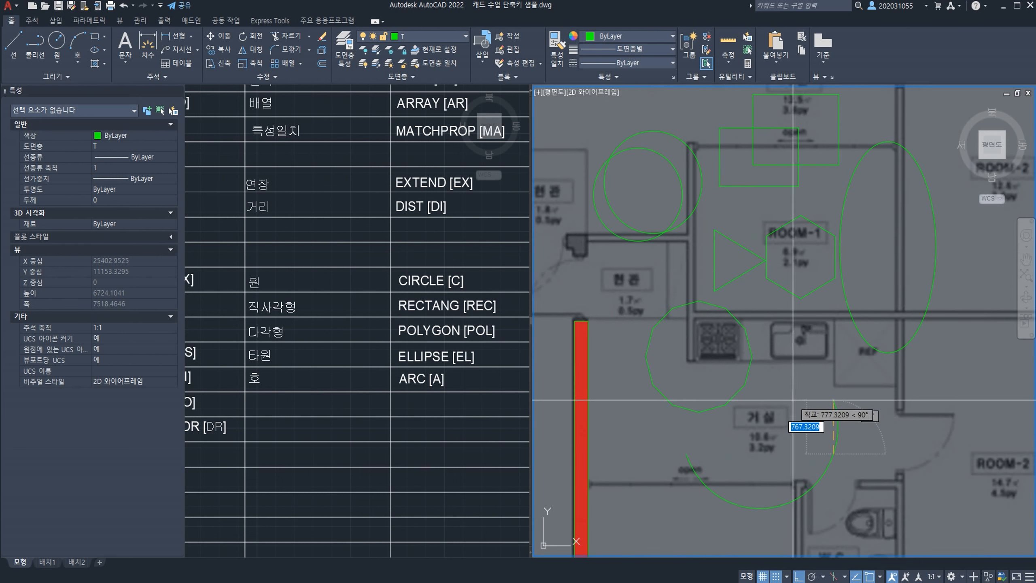
{"action": "key", "text": "Escape"}
Step: Turn ortho mode off and bend the outer wall outline's west edge into an outward arc
{"action": "scroll", "coordinate": [789, 404], "scroll_direction": "down", "scroll_amount": 3}
{"action": "key", "text": "F8"}
{"action": "left_click", "coordinate": [656, 379]}
{"action": "left_click", "coordinate": [581, 379]}
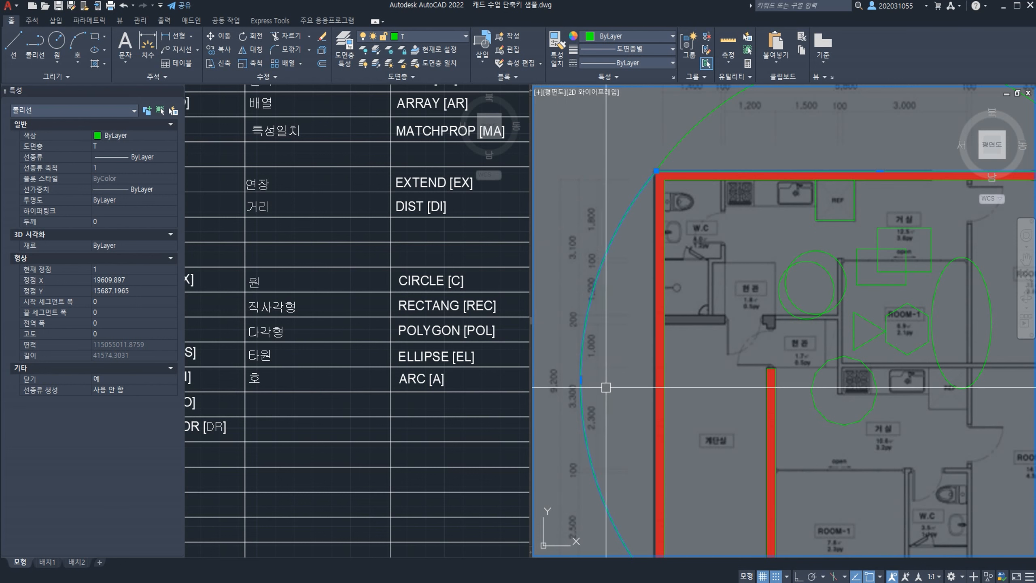
Step: Convert the arc segment on the outer outline's west side back to a straight line
{"action": "middle_click_drag", "start_coordinate": [579, 380], "coordinate": [610, 347]}
{"action": "mouse_move", "coordinate": [612, 347]}
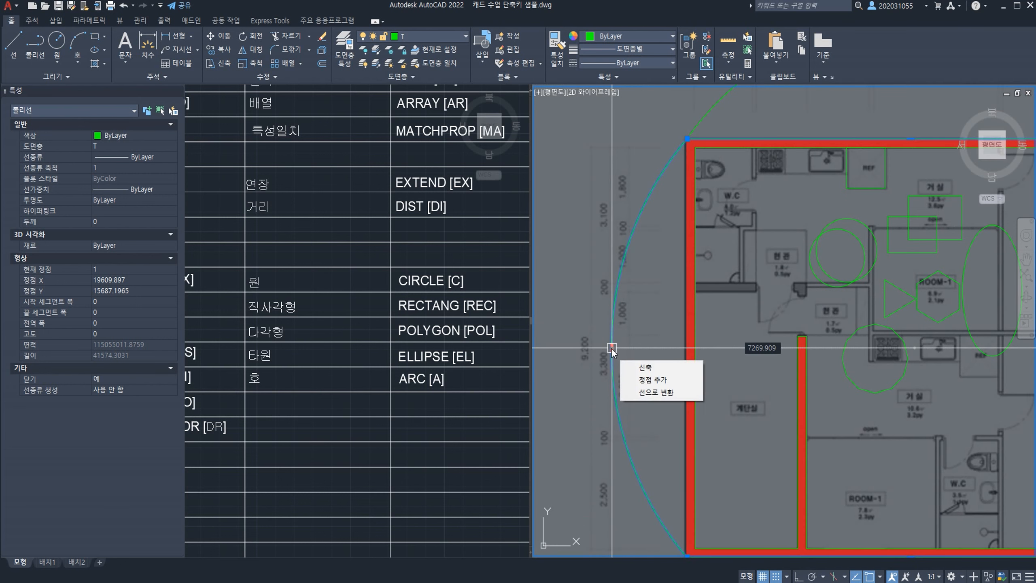
{"action": "left_click", "coordinate": [639, 393]}
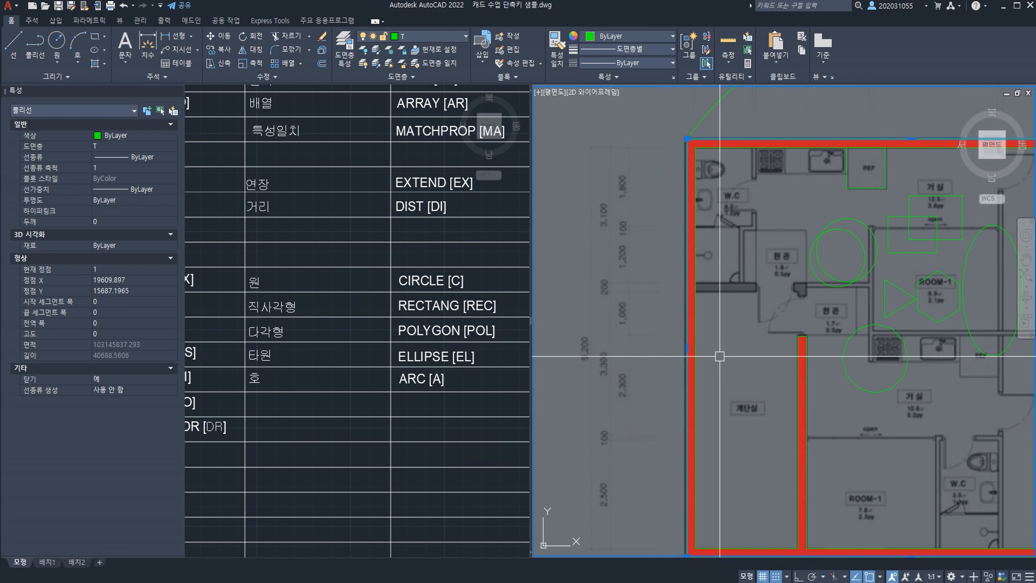
Step: Delete the large arc spanning the upper edge of the floor plan
{"action": "scroll", "coordinate": [747, 360], "scroll_direction": "down", "scroll_amount": 2}
{"action": "key", "text": "Escape"}
{"action": "left_click", "coordinate": [861, 148]}
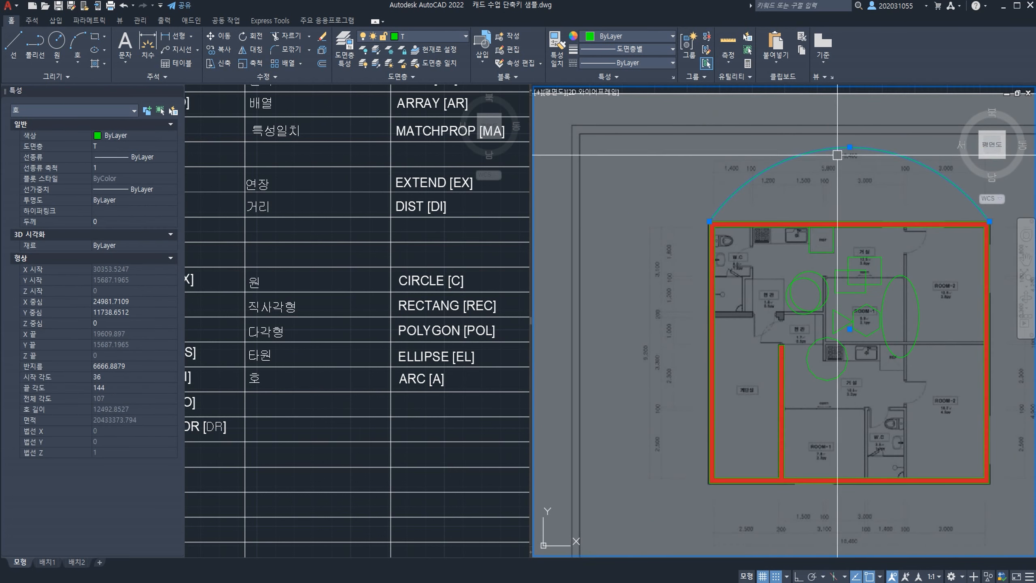
{"action": "key", "text": "Delete"}
Step: Examine the command shortcut table and the grouped list of basic, drawing, drawing-aid and erasing commands
{"action": "left_click", "coordinate": [408, 338]}
{"action": "scroll", "coordinate": [407, 337], "scroll_direction": "down", "scroll_amount": 3}
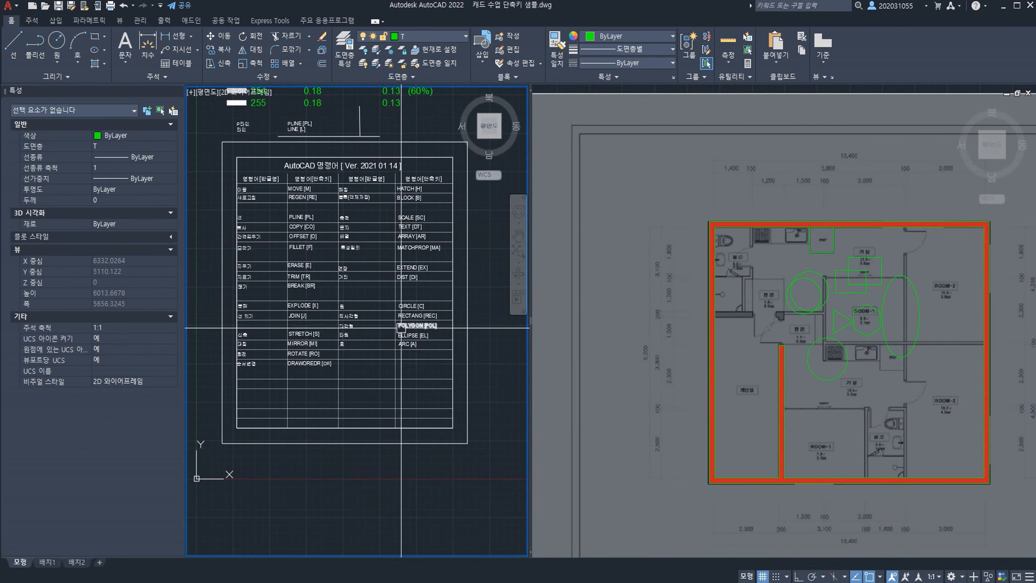
{"action": "scroll", "coordinate": [281, 249], "scroll_direction": "up", "scroll_amount": 3}
{"action": "middle_click_drag", "start_coordinate": [261, 261], "coordinate": [373, 227]}
{"action": "left_click", "coordinate": [211, 176]}
{"action": "key", "text": "Escape"}
{"action": "scroll", "coordinate": [209, 157], "scroll_direction": "up", "scroll_amount": 2}
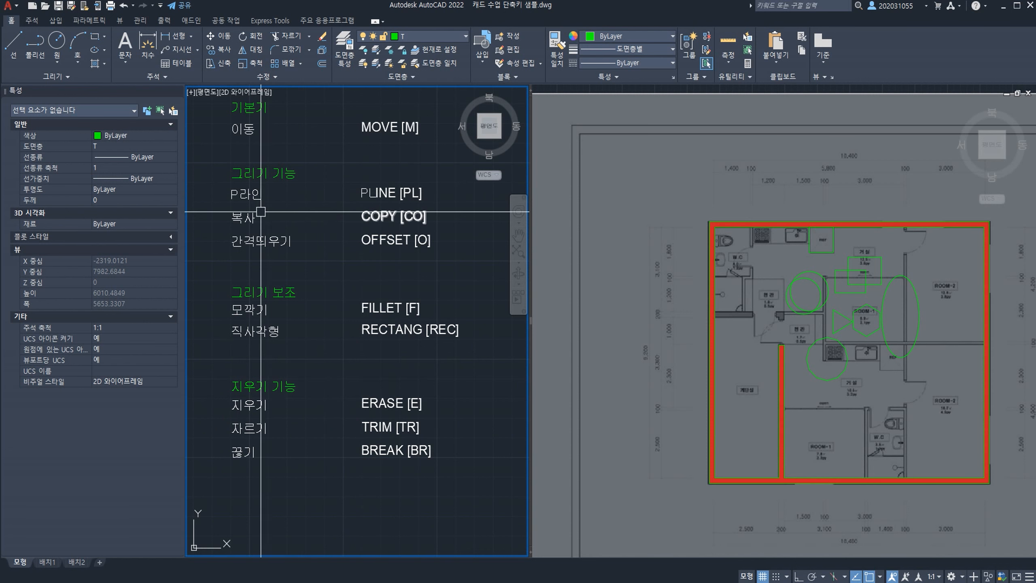
{"action": "middle_click_drag", "start_coordinate": [386, 270], "coordinate": [382, 223]}
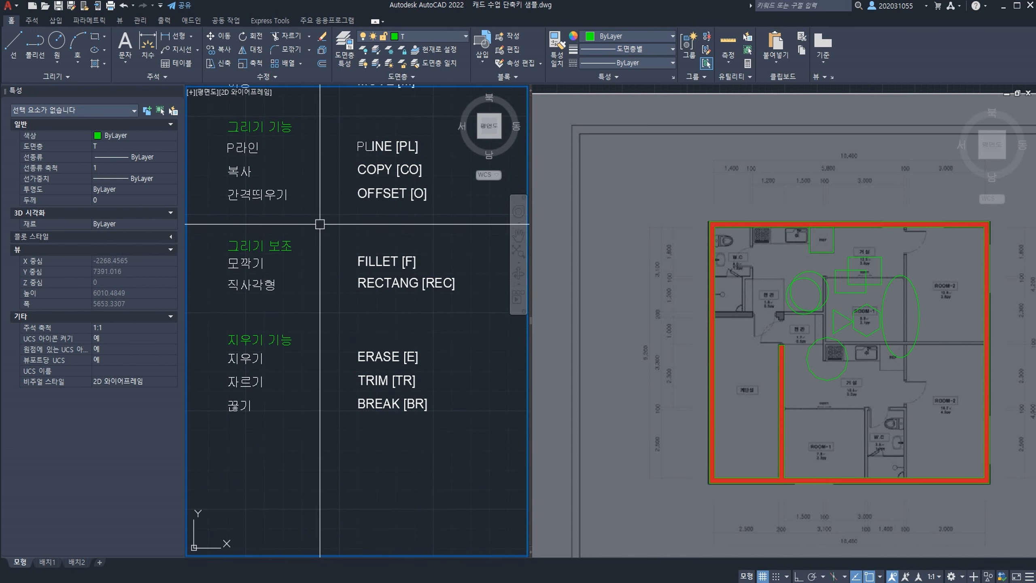